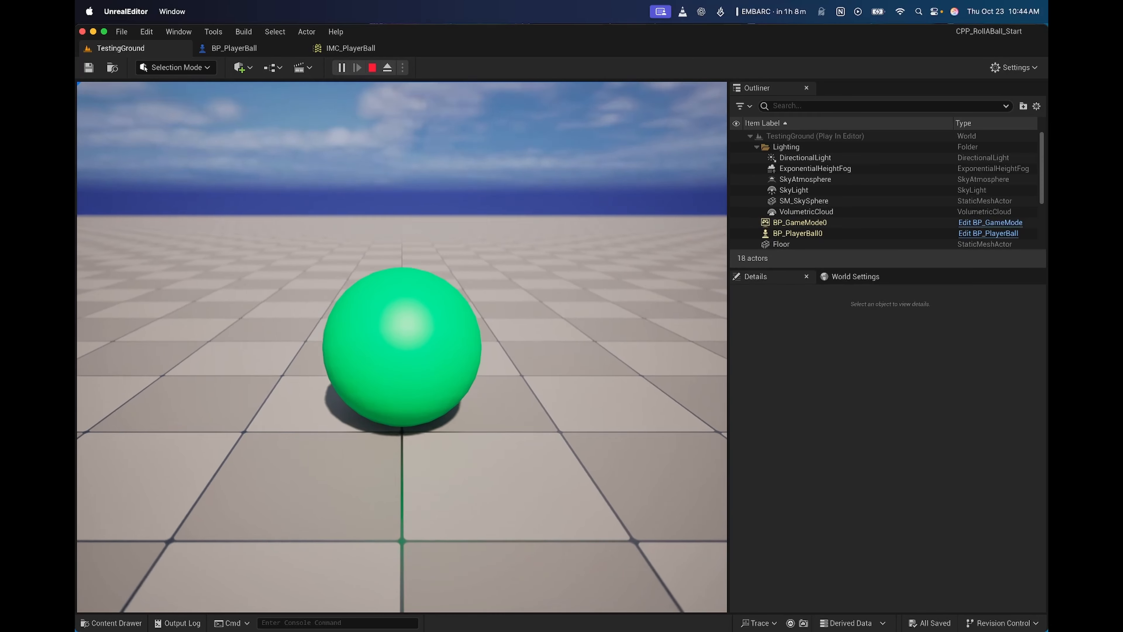
Stop the play session and enable Use Pawn Control Rotation on the CameraBoom component of BP_PlayerBall
key("Escape")
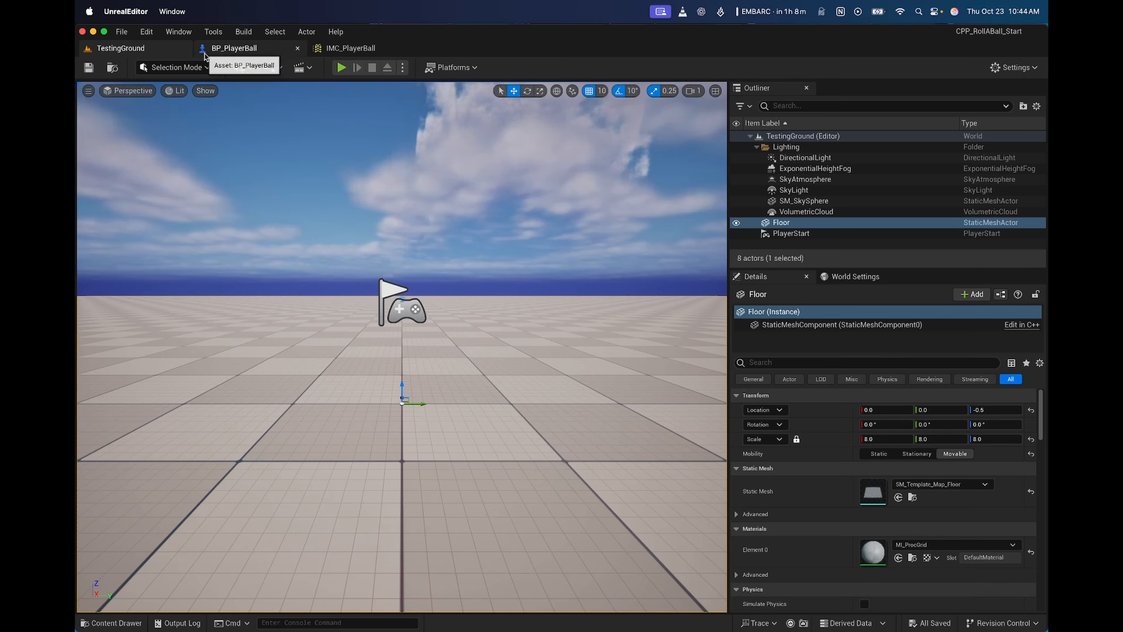
left_click(235, 49)
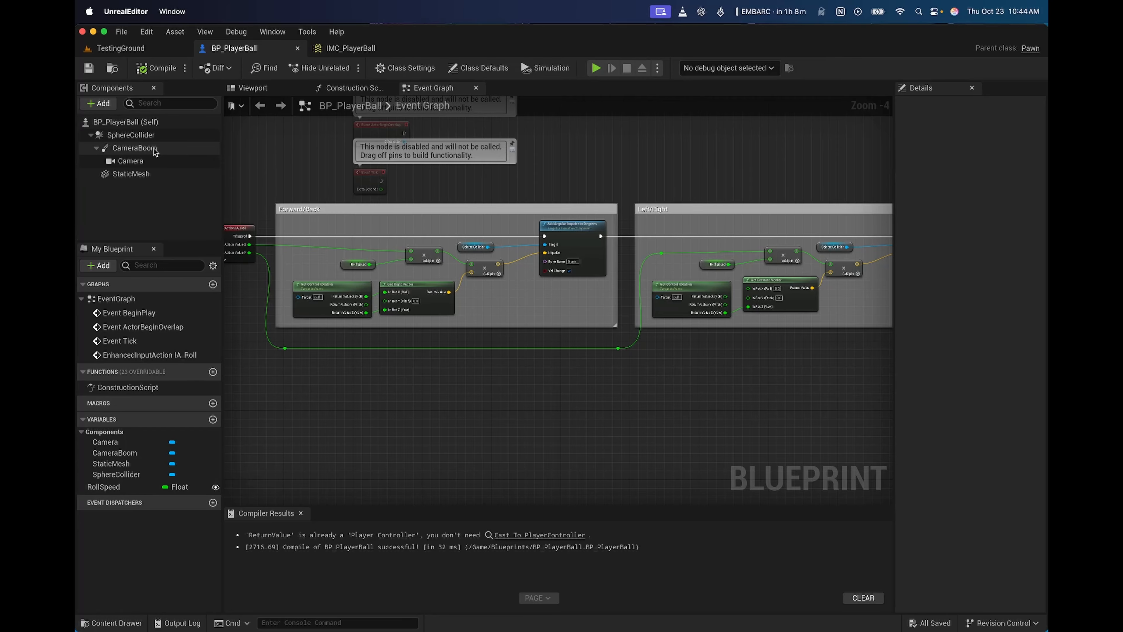
left_click(133, 148)
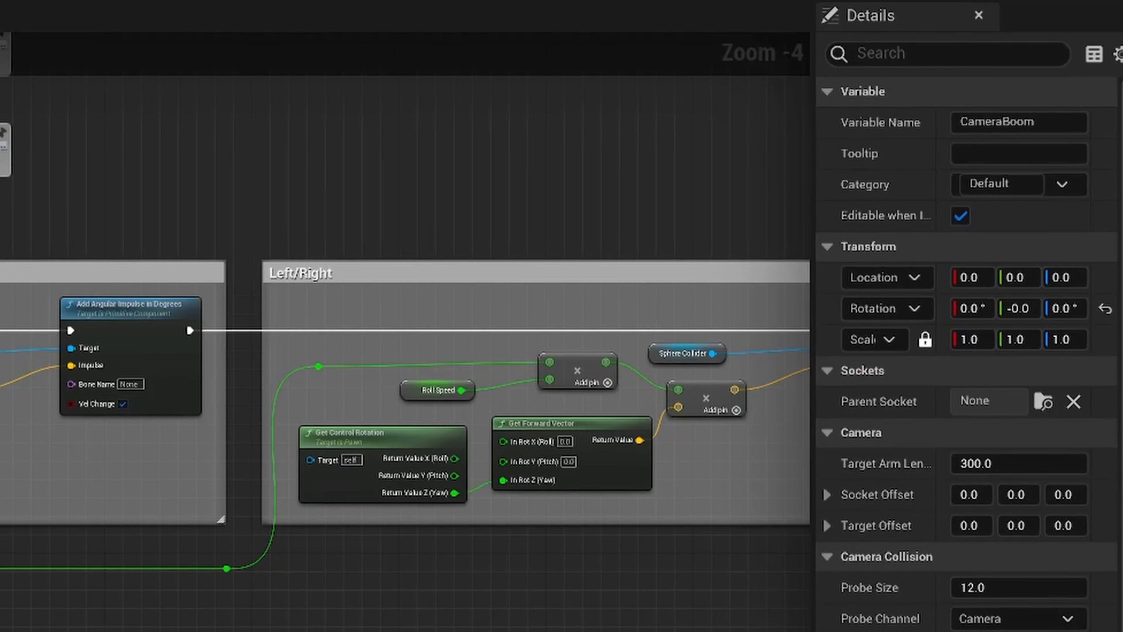
left_click(904, 55)
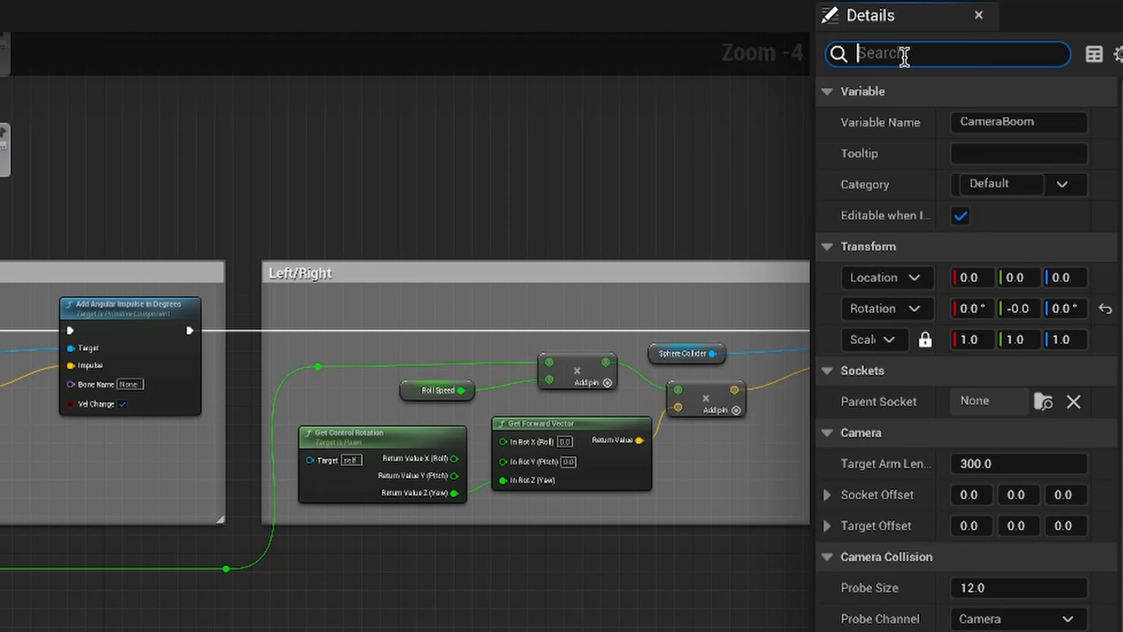
type("pawn conro")
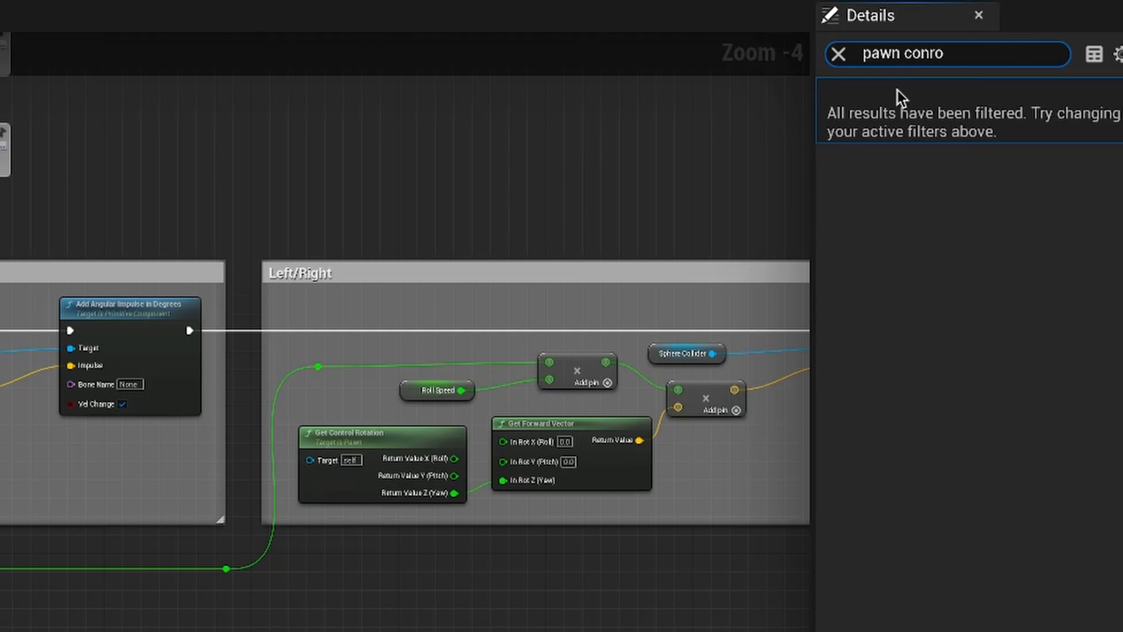
key("BackSpace")
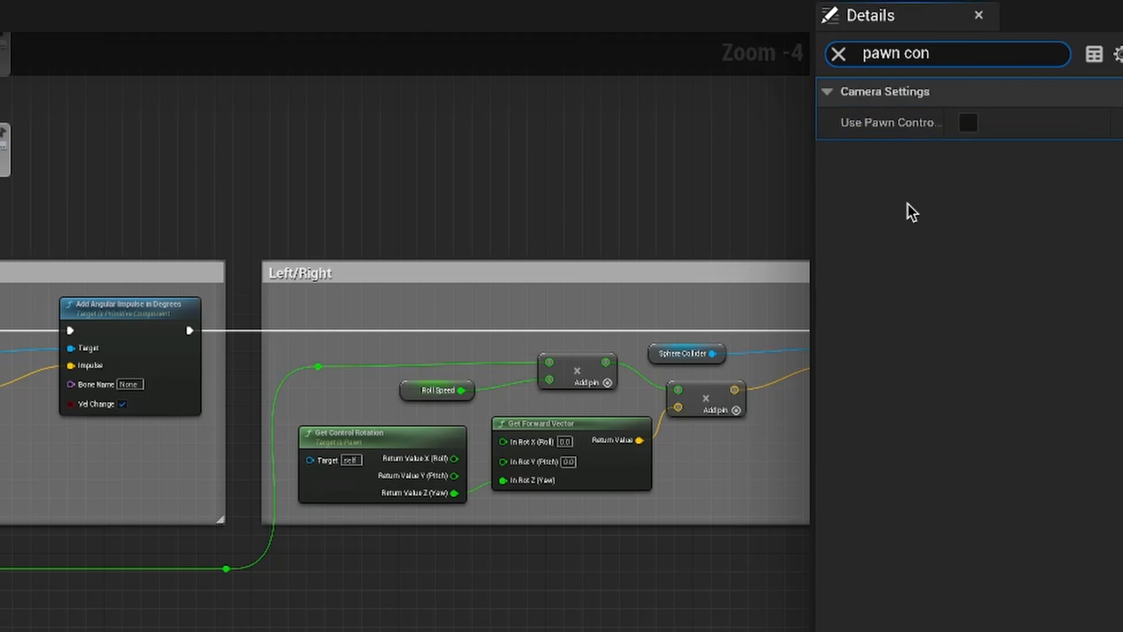
mouse_move(862, 125)
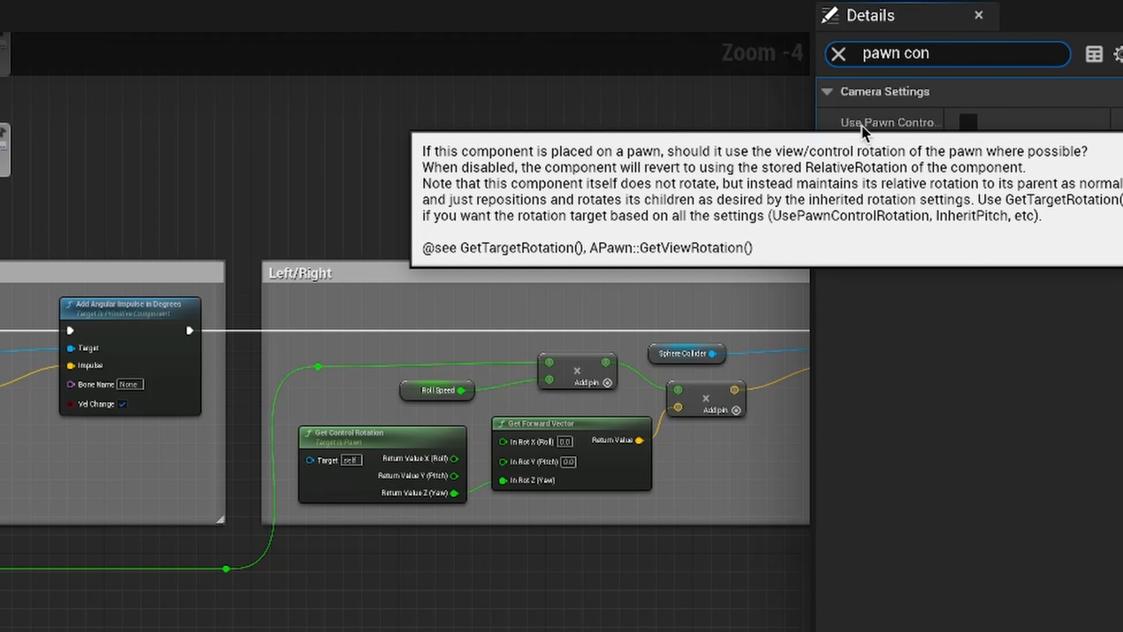
left_click(968, 122)
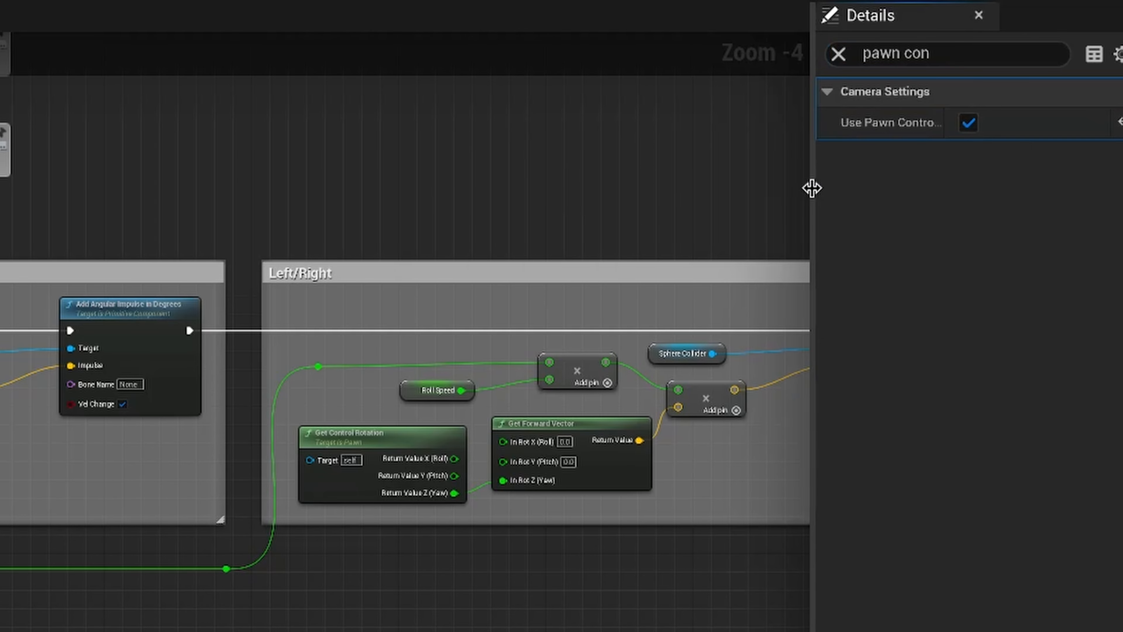
left_click_drag(805, 188, 719, 193)
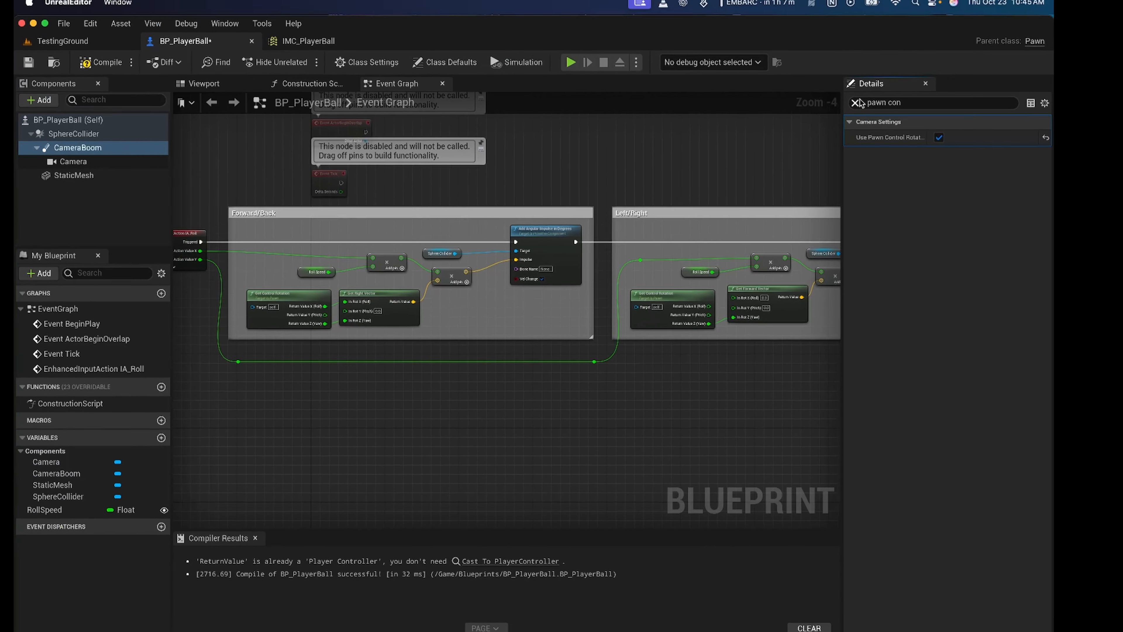
Clear the property filter for CameraBoom, and compile and save the BP_PlayerBall blueprint
left_click(745, 54)
scroll(923, 287, "down", 5)
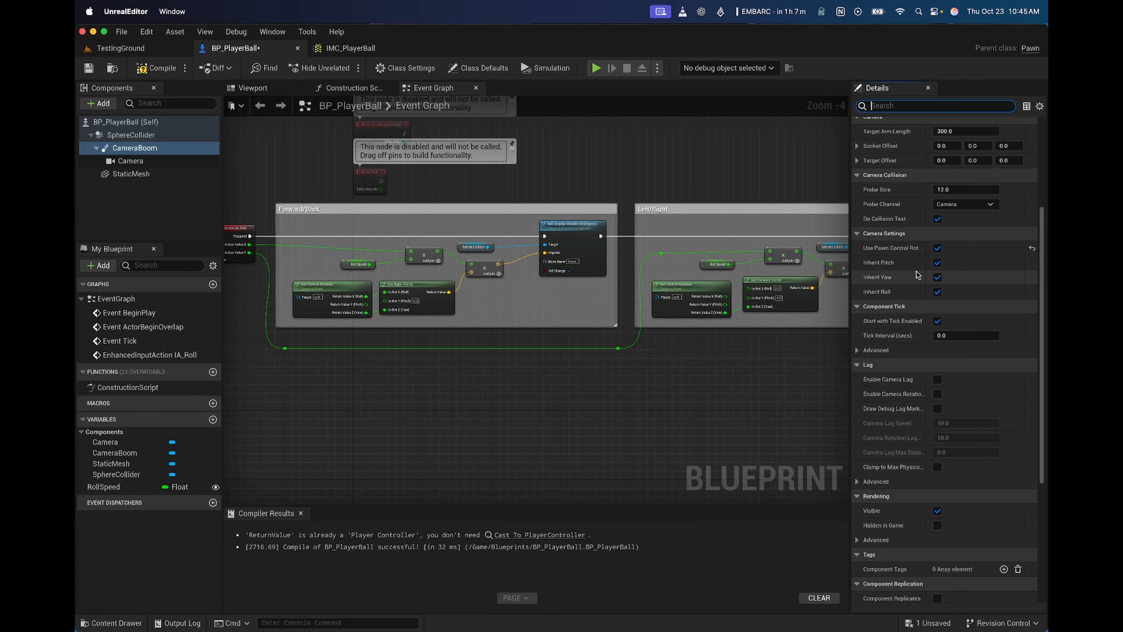
left_click(156, 71)
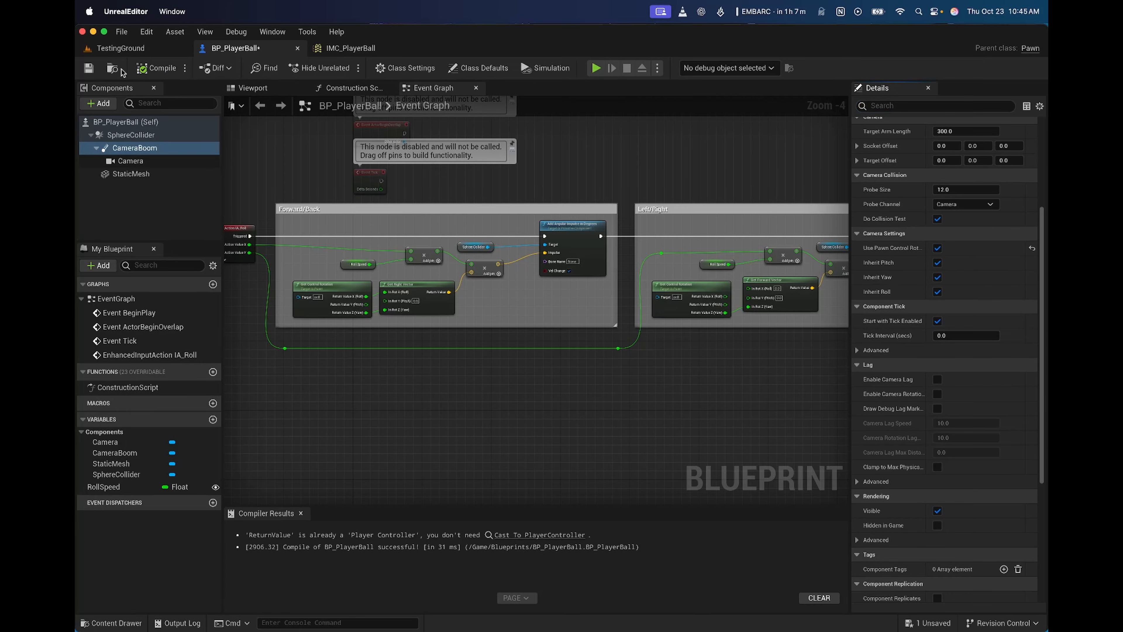
left_click(90, 69)
Play-test the TestingGround level, rolling the ball in all directions to check its movement and the camera
left_click(177, 48)
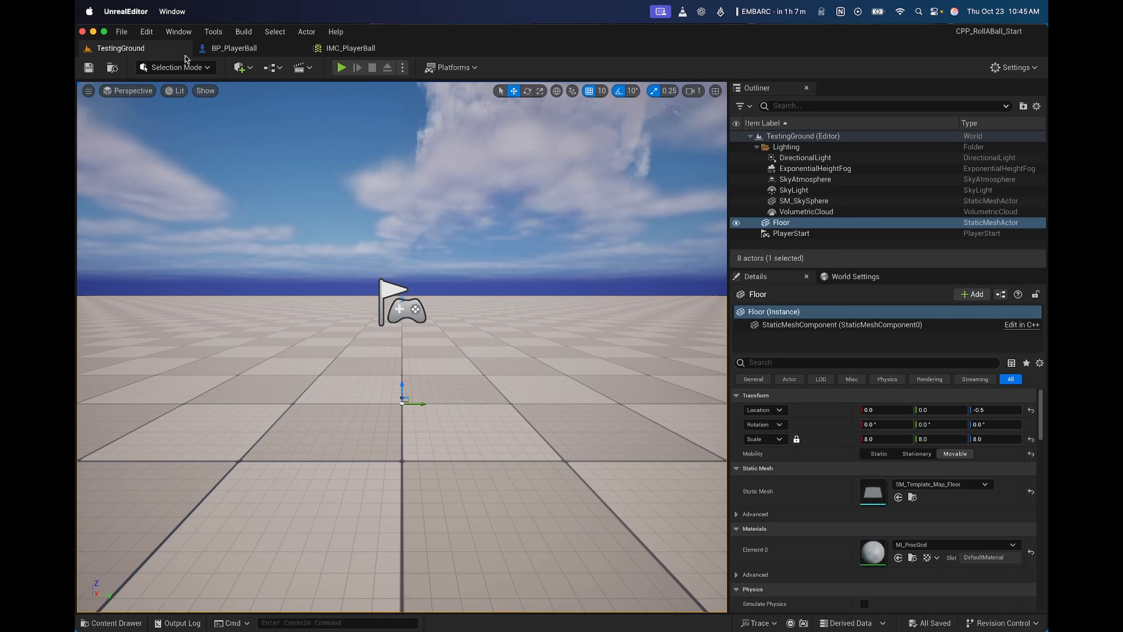
left_click(341, 70)
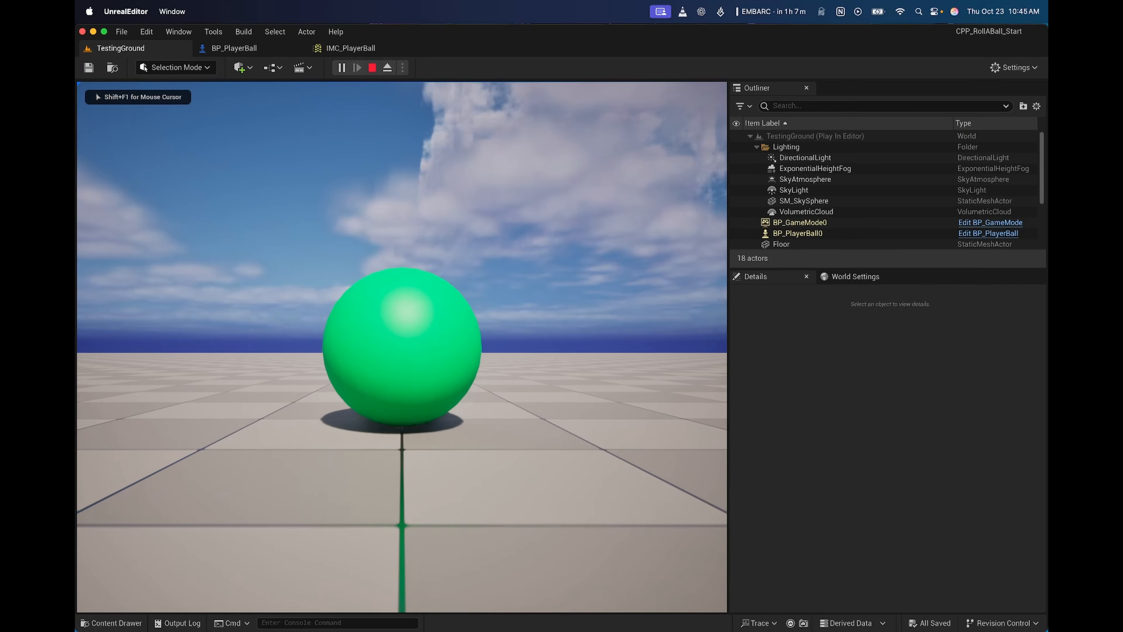
key("w")
key("s")
key("a")
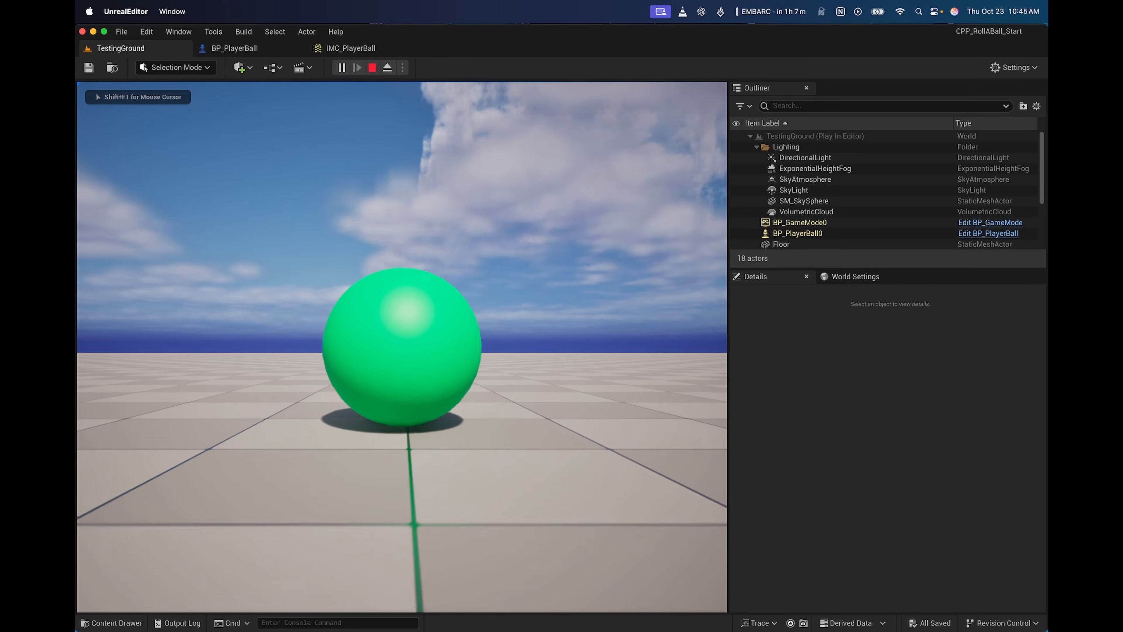
key("d")
key("a")
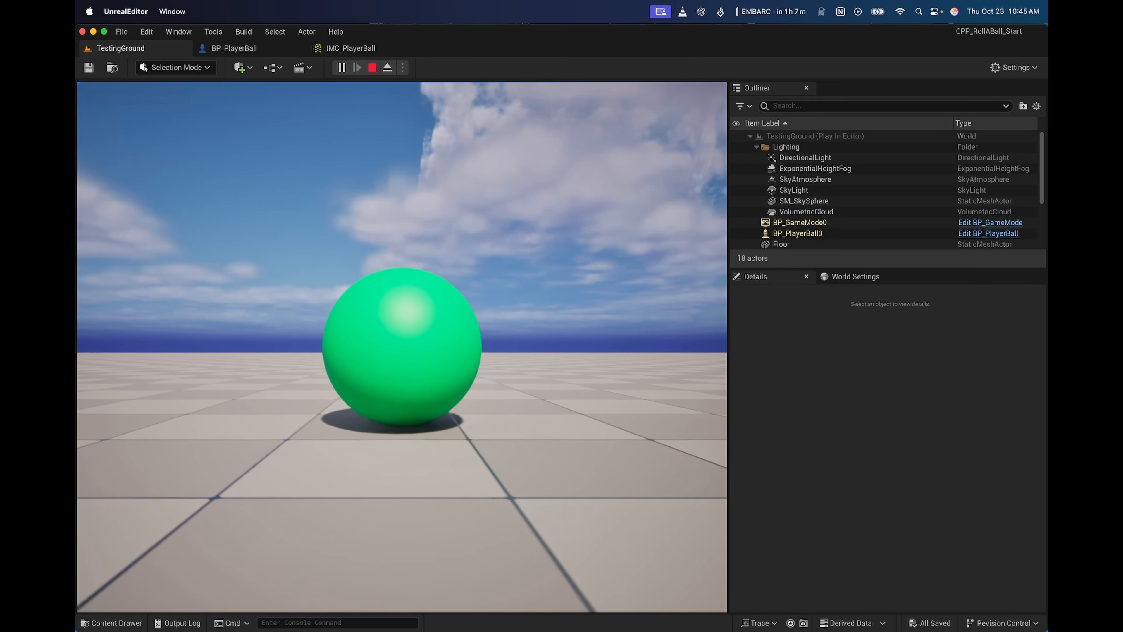
key("w")
key("d")
key("s")
key("d")
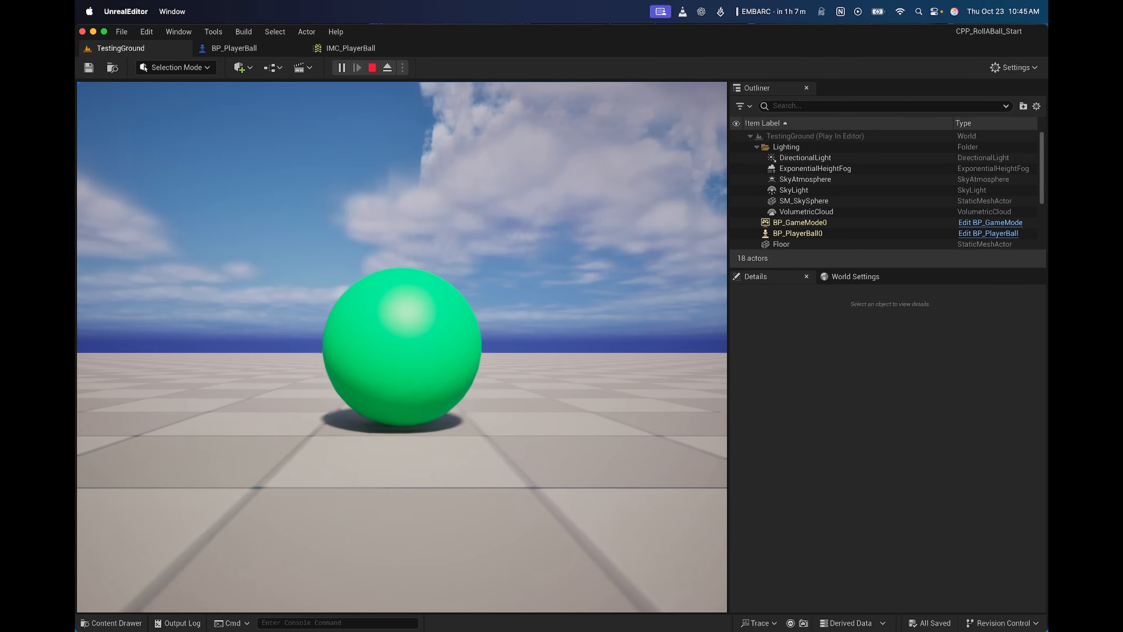
key("s")
key("a")
key("w")
key("d")
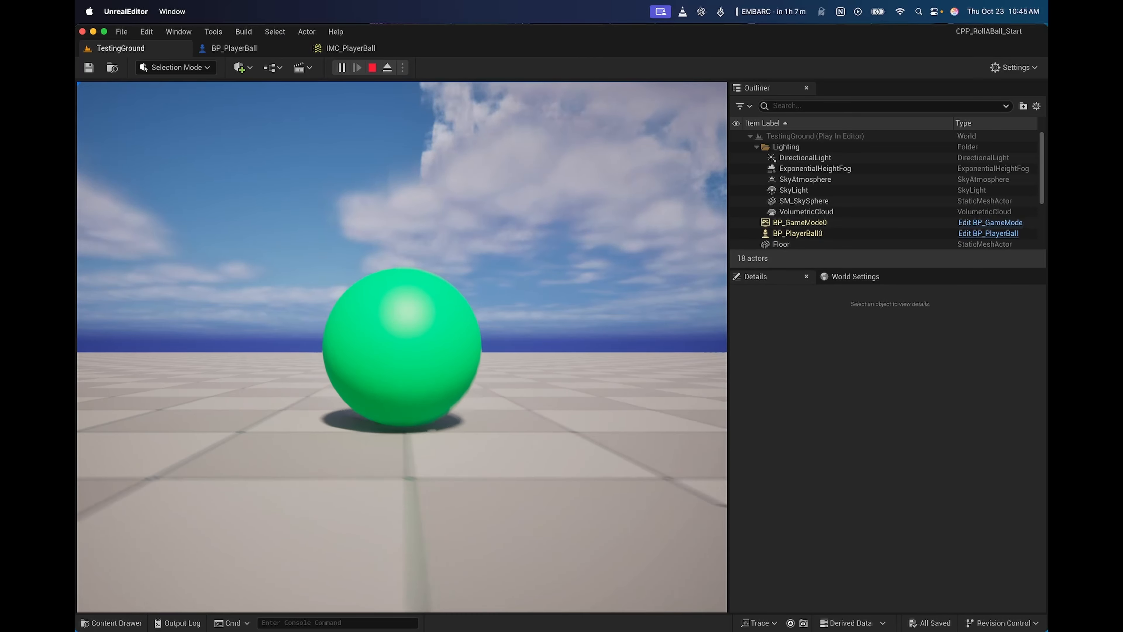
key("s")
key("a")
key("w")
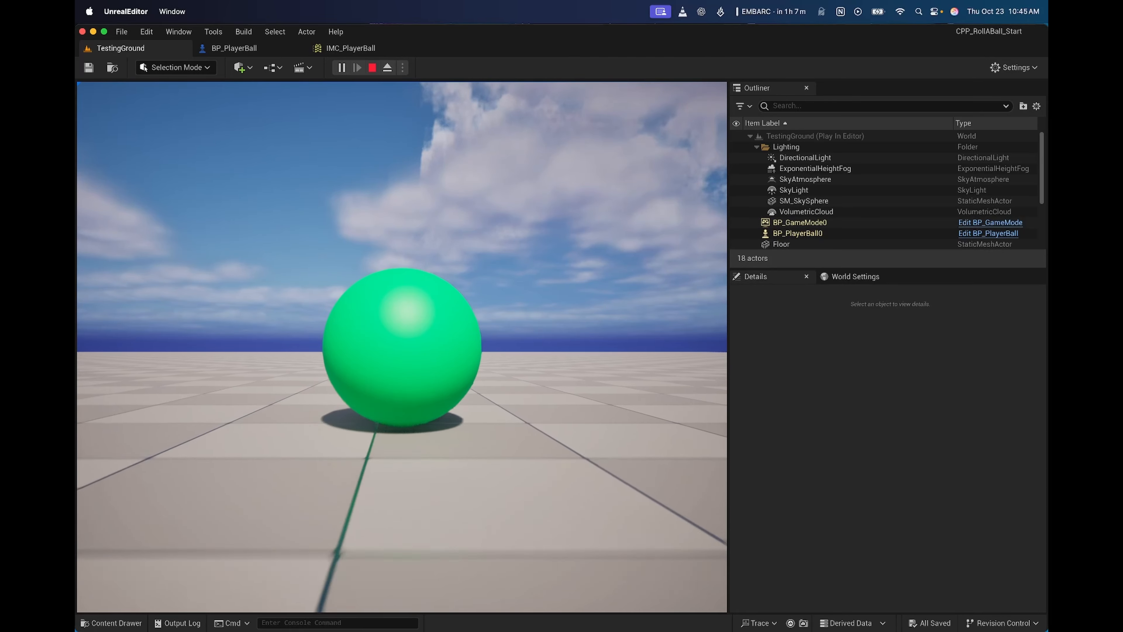
key("a")
key("s")
key("d")
key("w")
key("a")
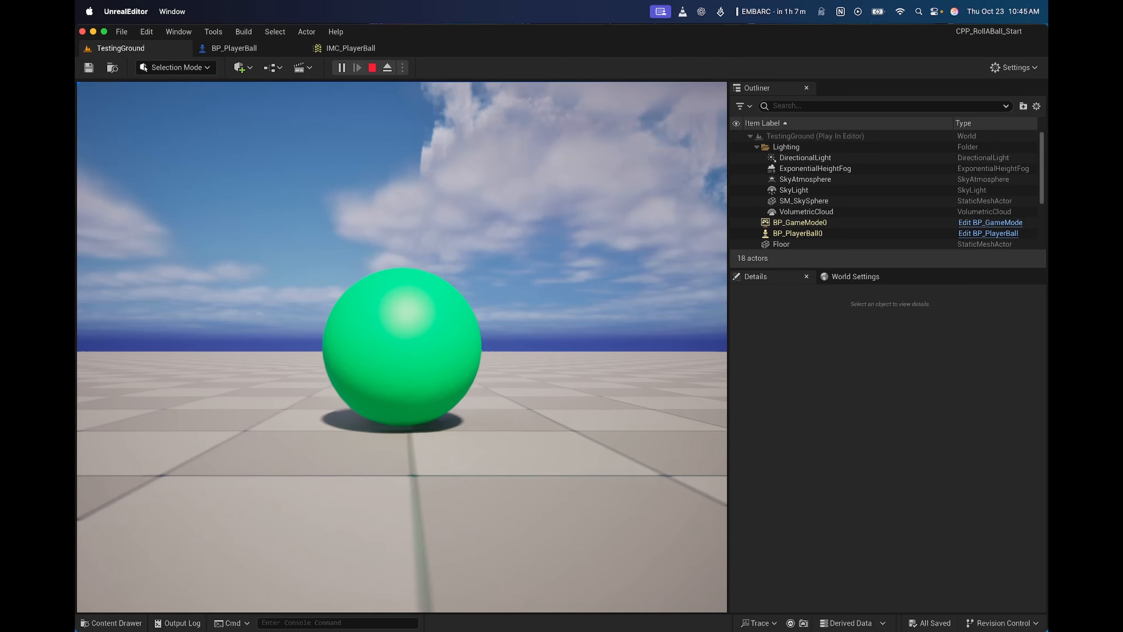
key("d")
key("a")
key("d")
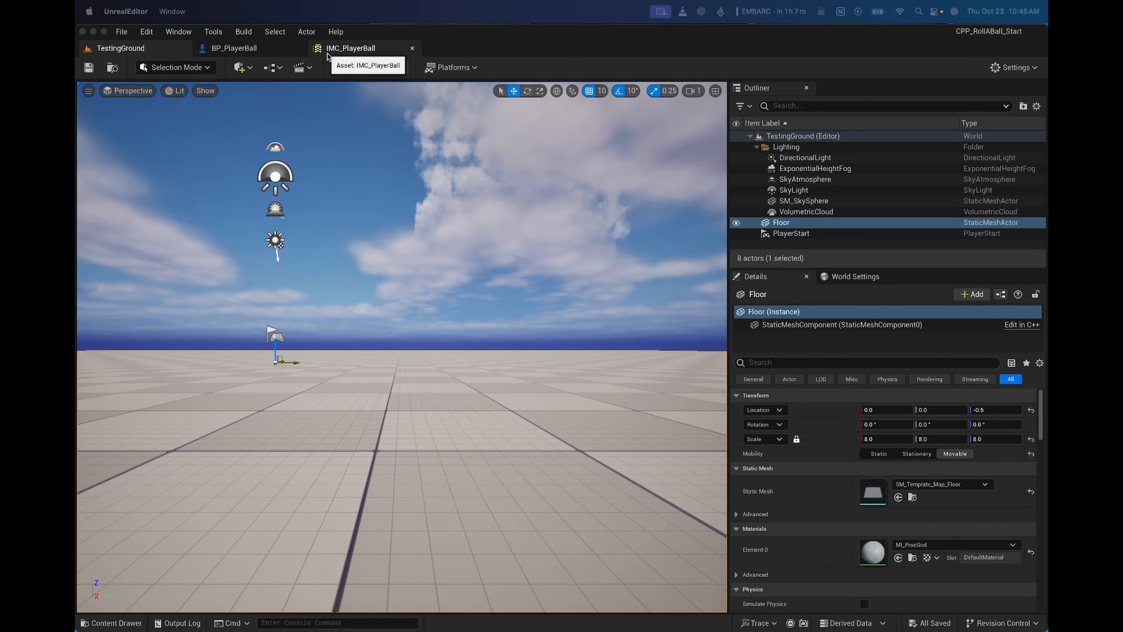
Open the IMC_PlayerBall input mapping context from the Blueprints/Inputs folder and review its IA_Roll mappings
left_click(116, 623)
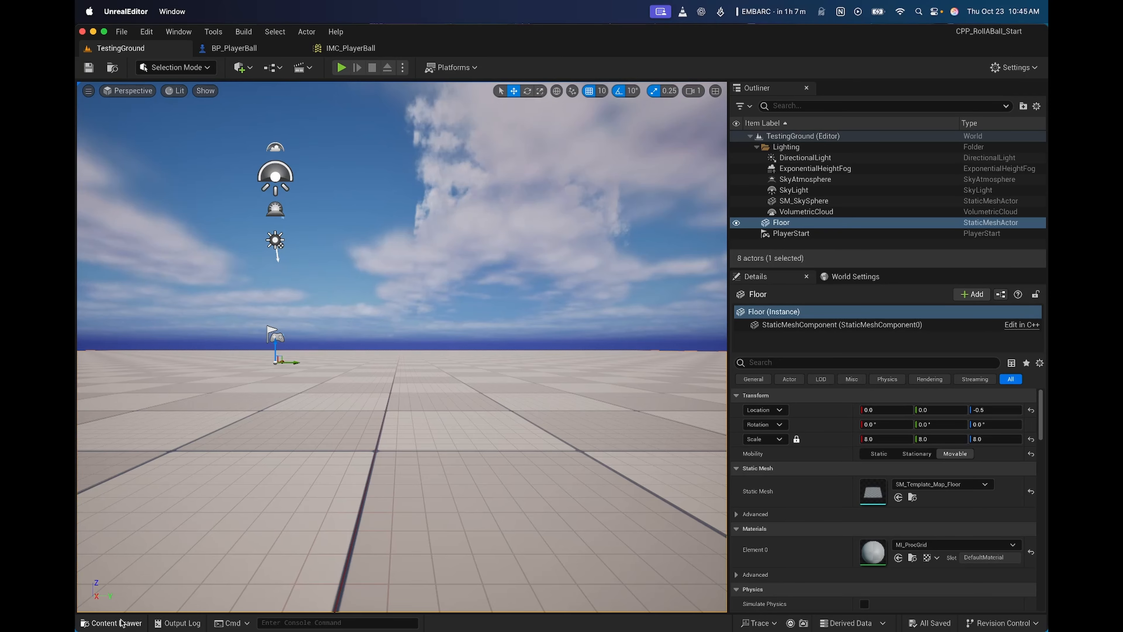
left_click(143, 350)
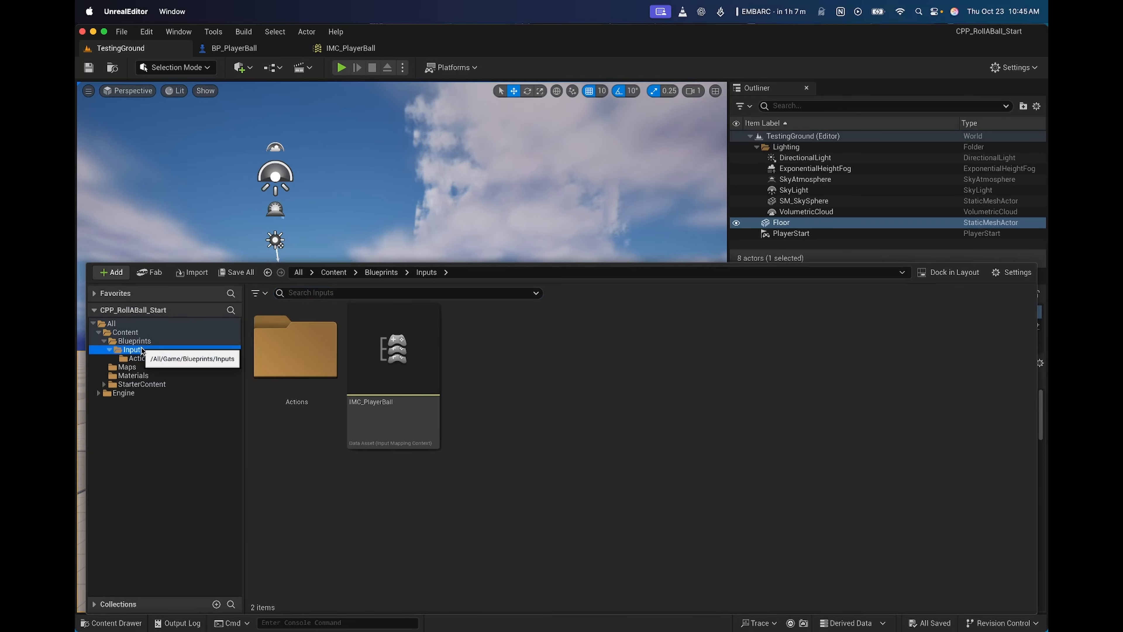
double_click(434, 381)
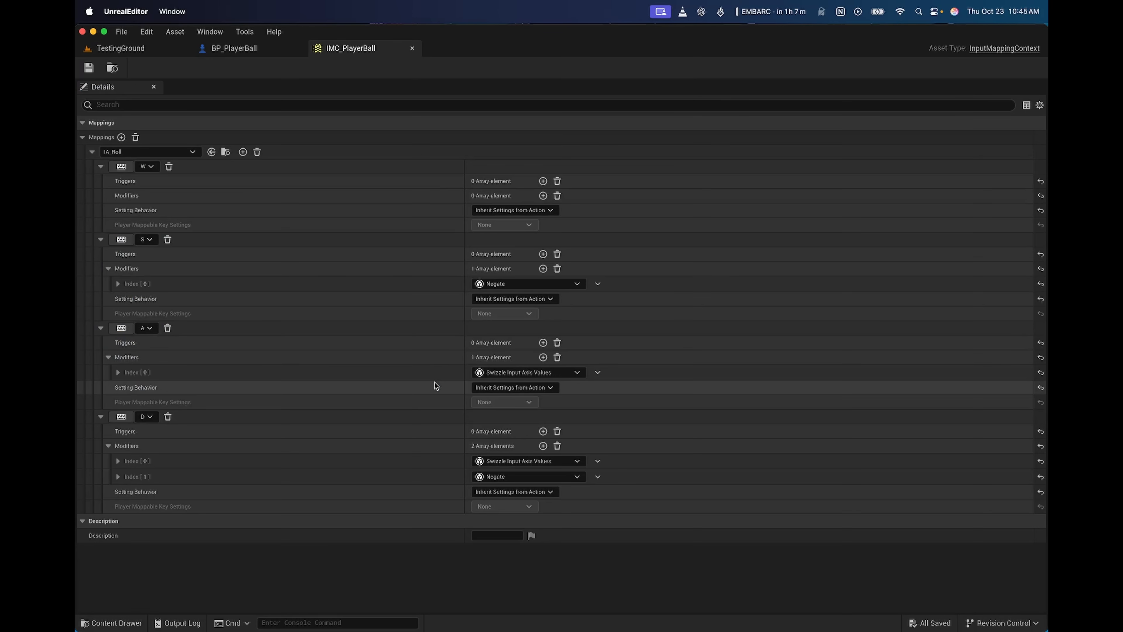
left_click(90, 152)
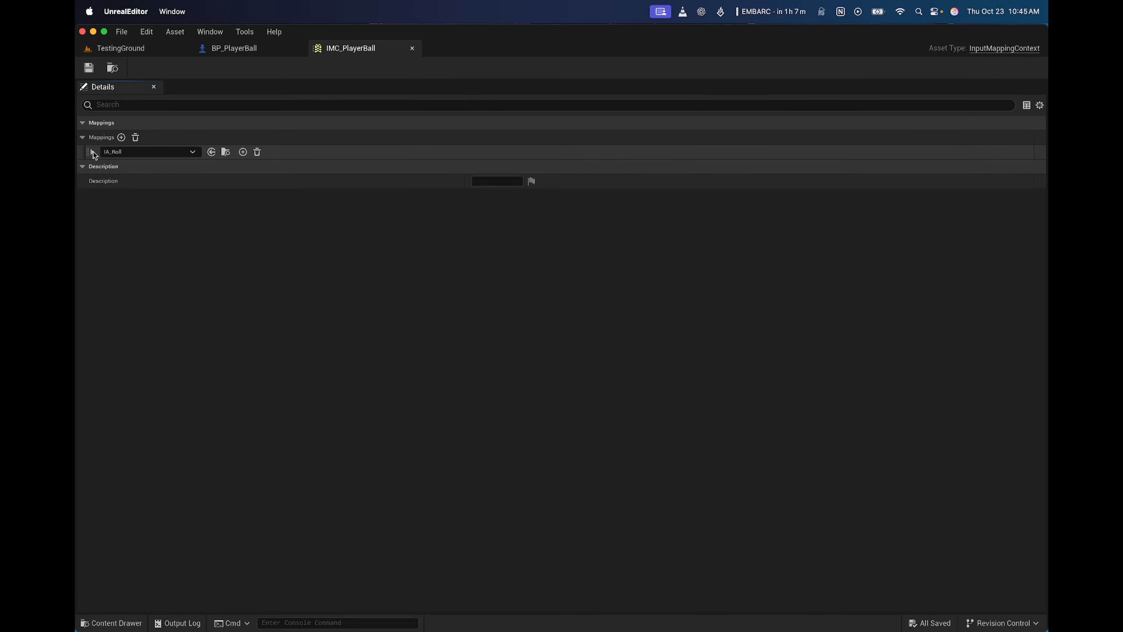
left_click(93, 152)
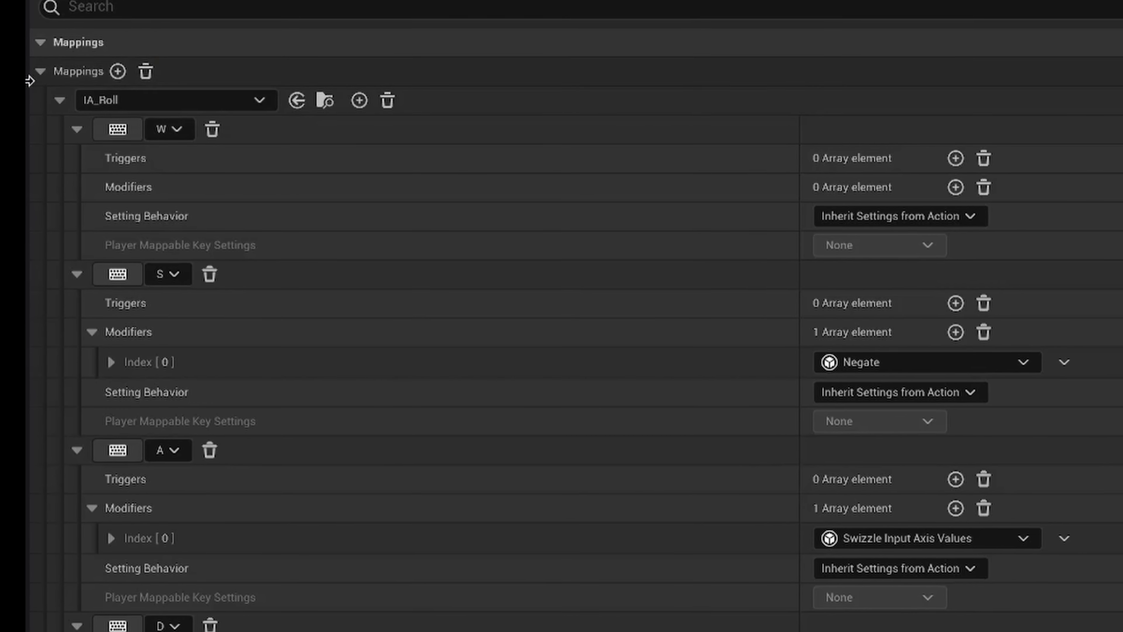
Add a second mapping to IMC_PlayerBall and assign it the IA_Look input action
left_click(118, 70)
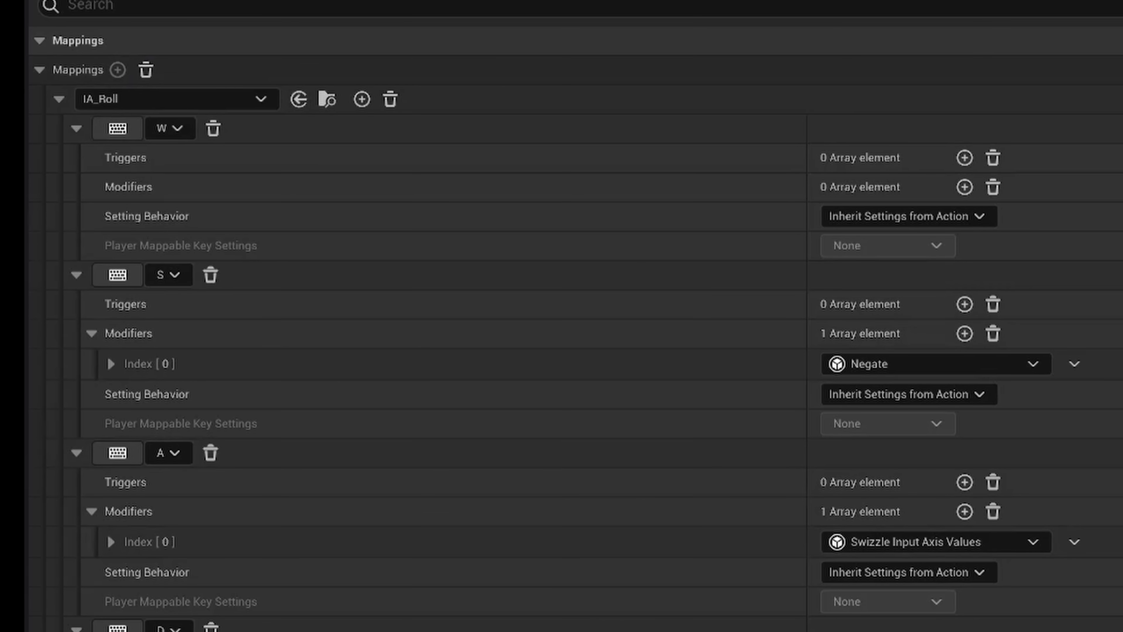
left_click(59, 100)
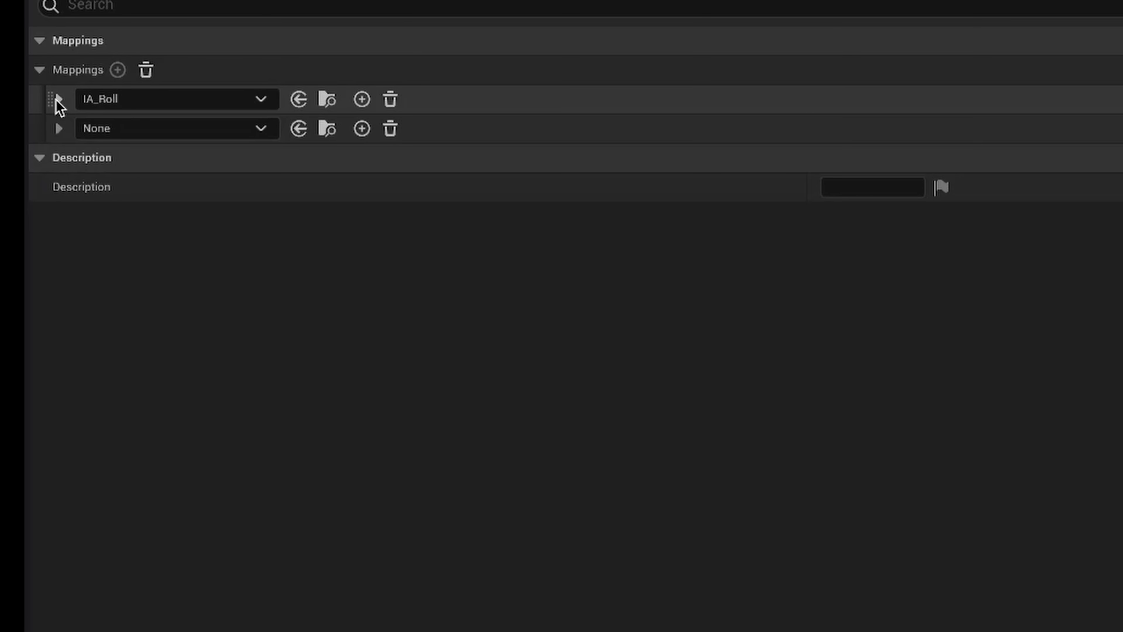
left_click(111, 129)
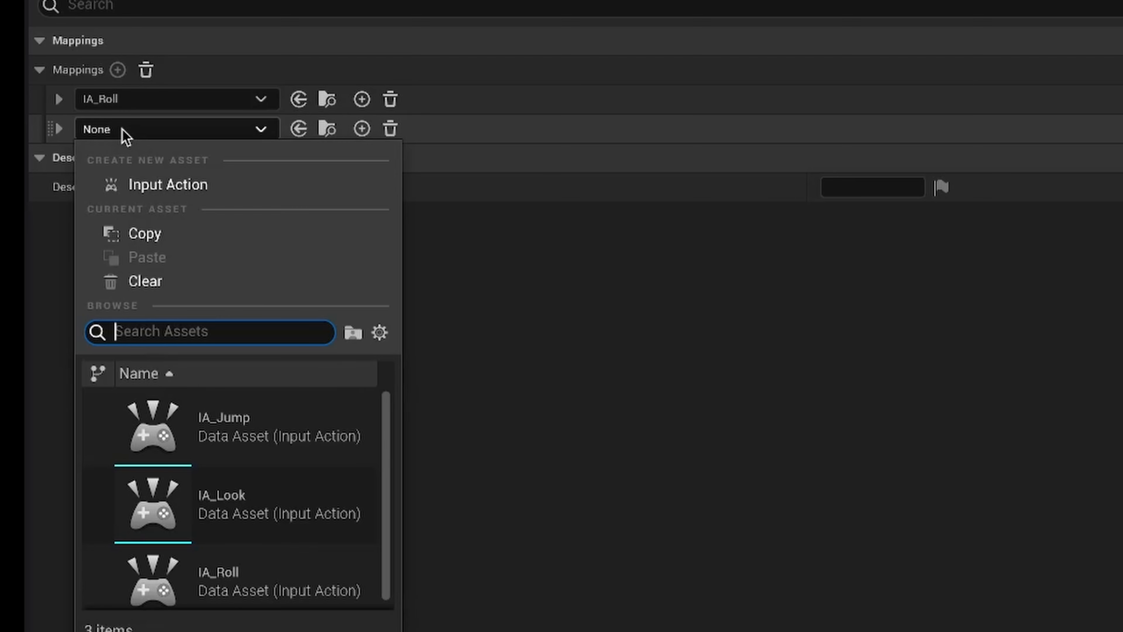
left_click(232, 507)
Bind the IA_Look mapping to the Mouse XY 2D-Axis input
left_click(64, 128)
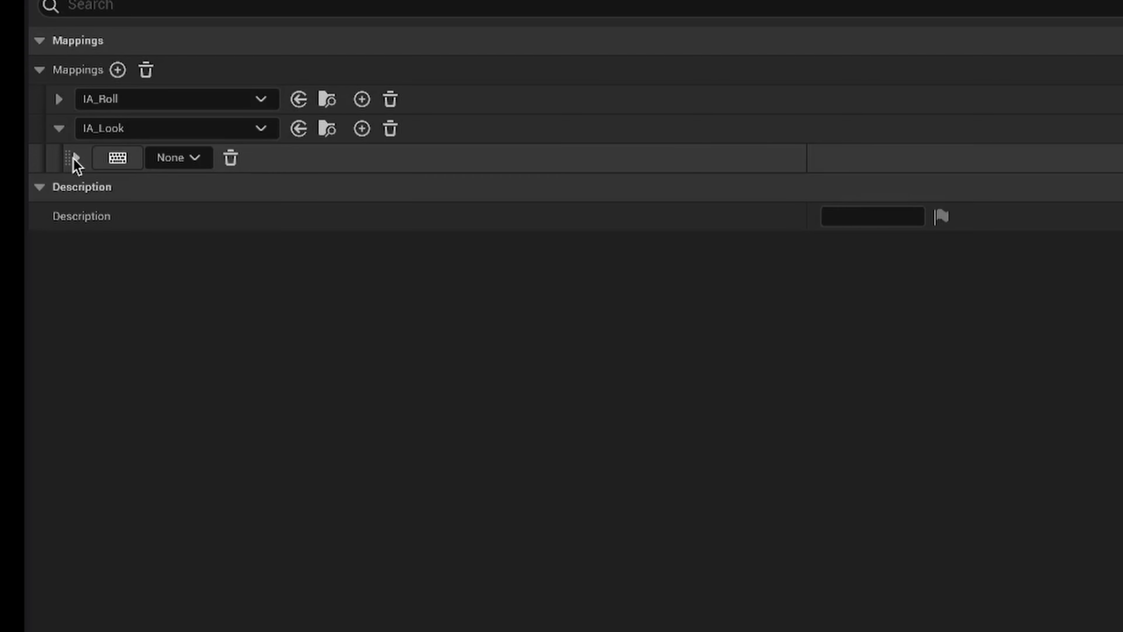
left_click(186, 161)
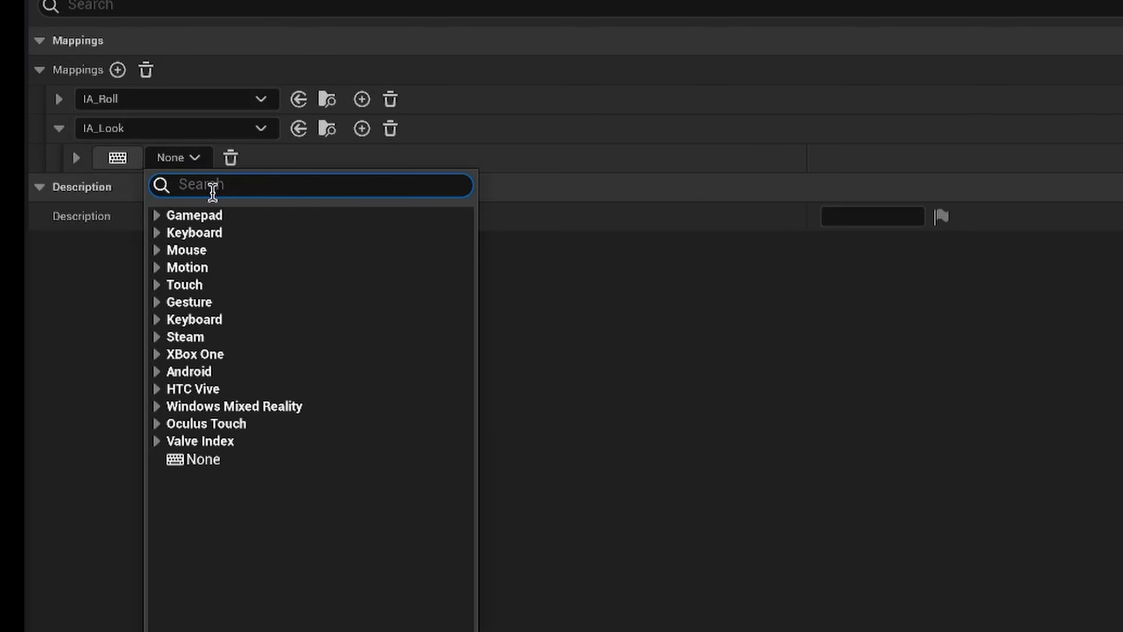
left_click(214, 250)
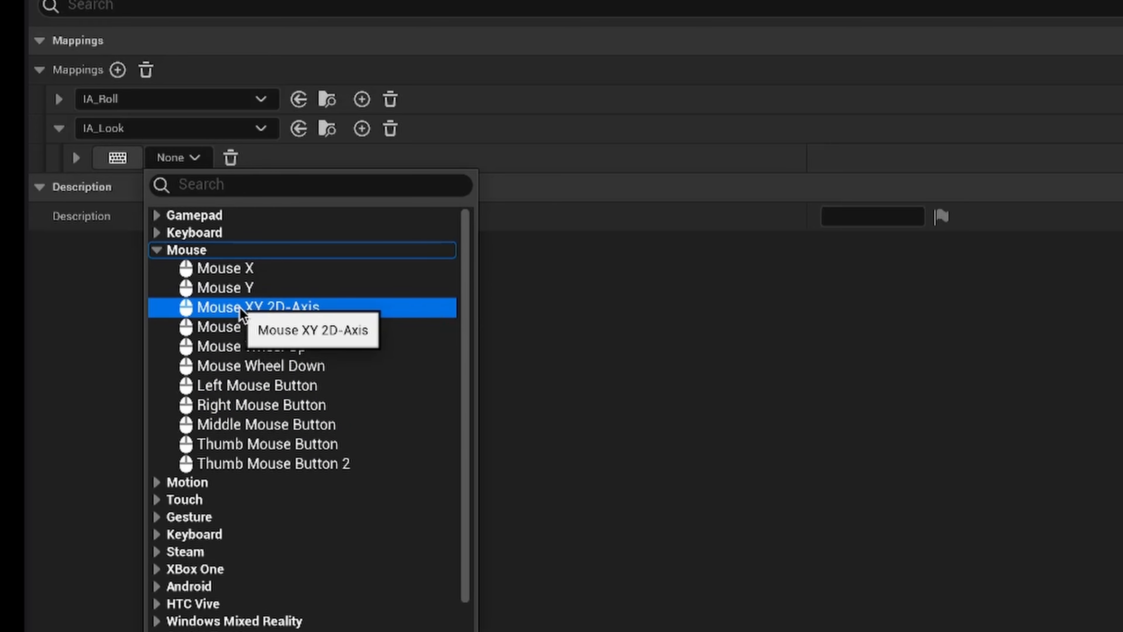
left_click(259, 308)
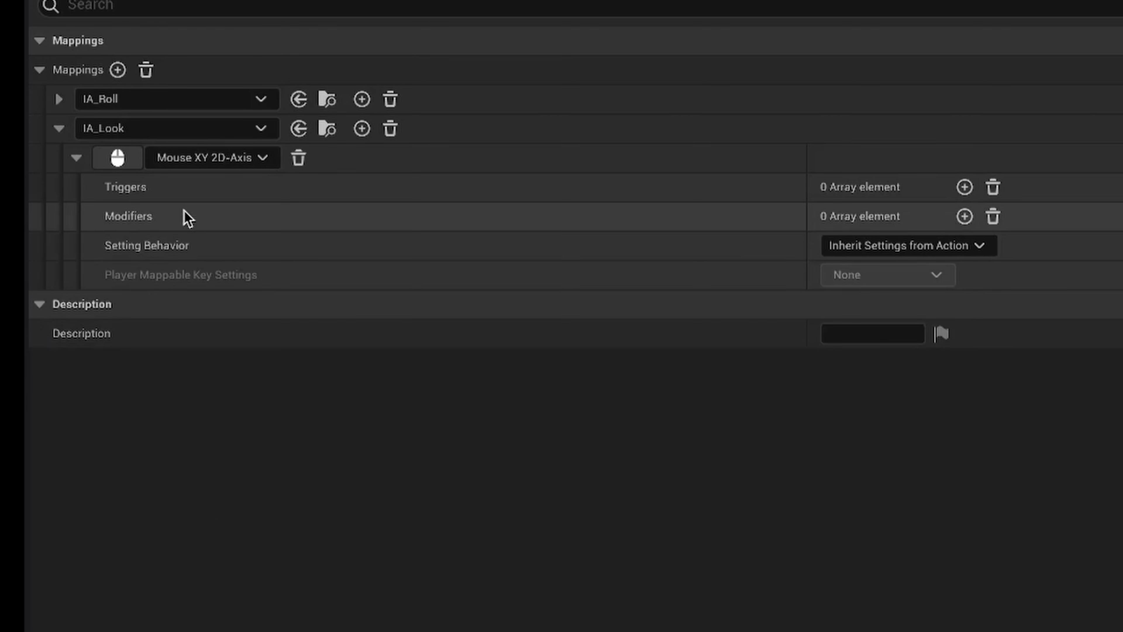
Add a Negate modifier to the Mouse XY 2D-Axis binding of IA_Look
left_click(972, 219)
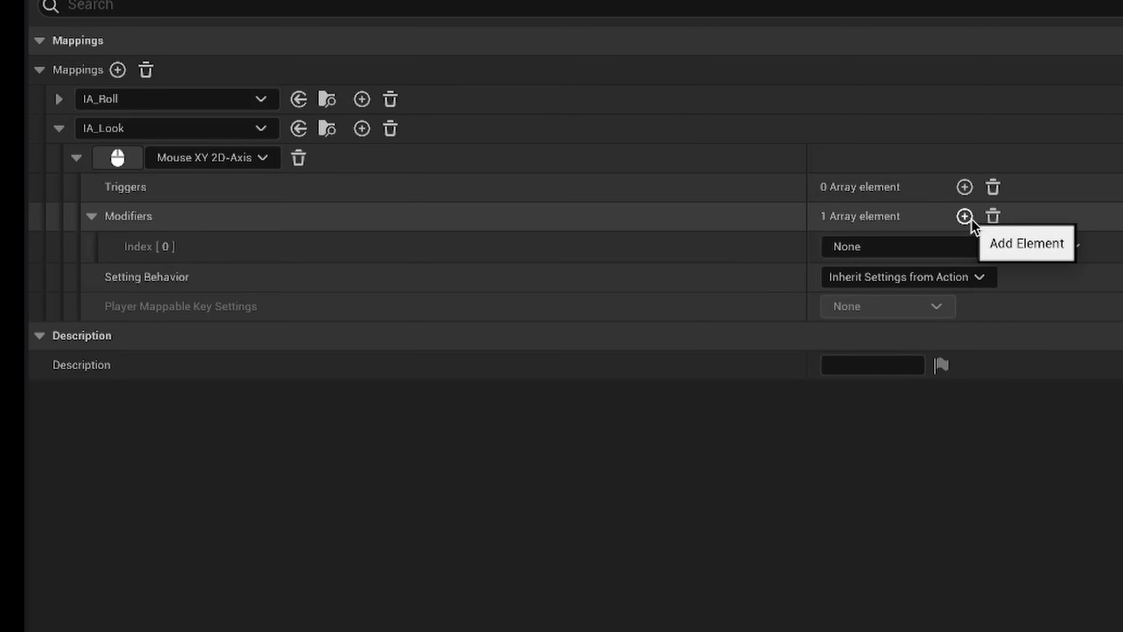
left_click(922, 251)
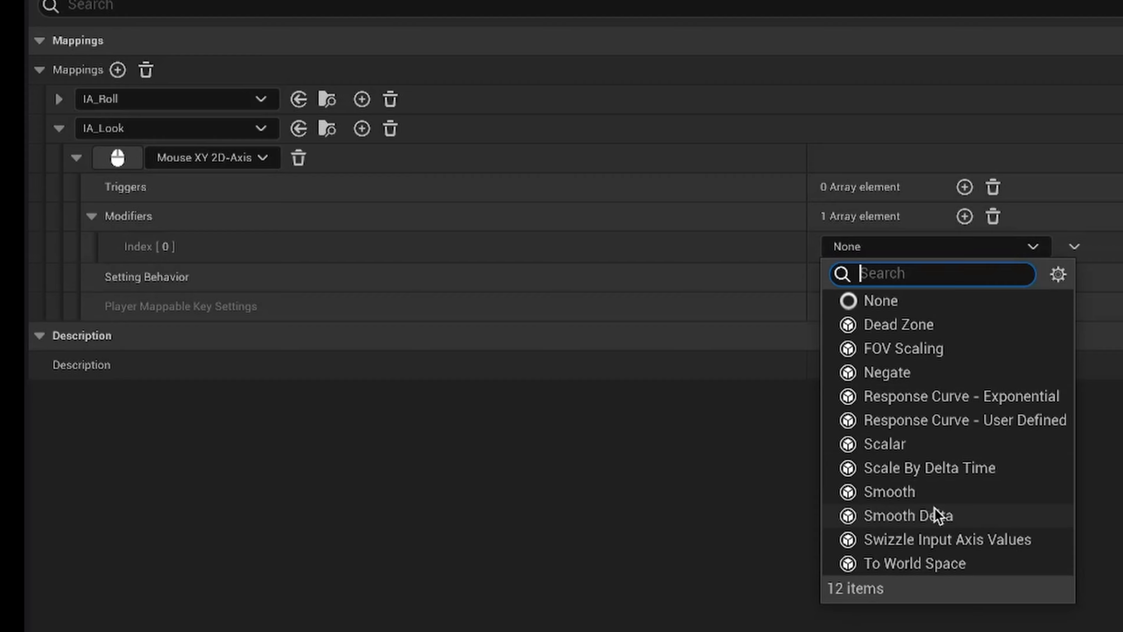
left_click(915, 373)
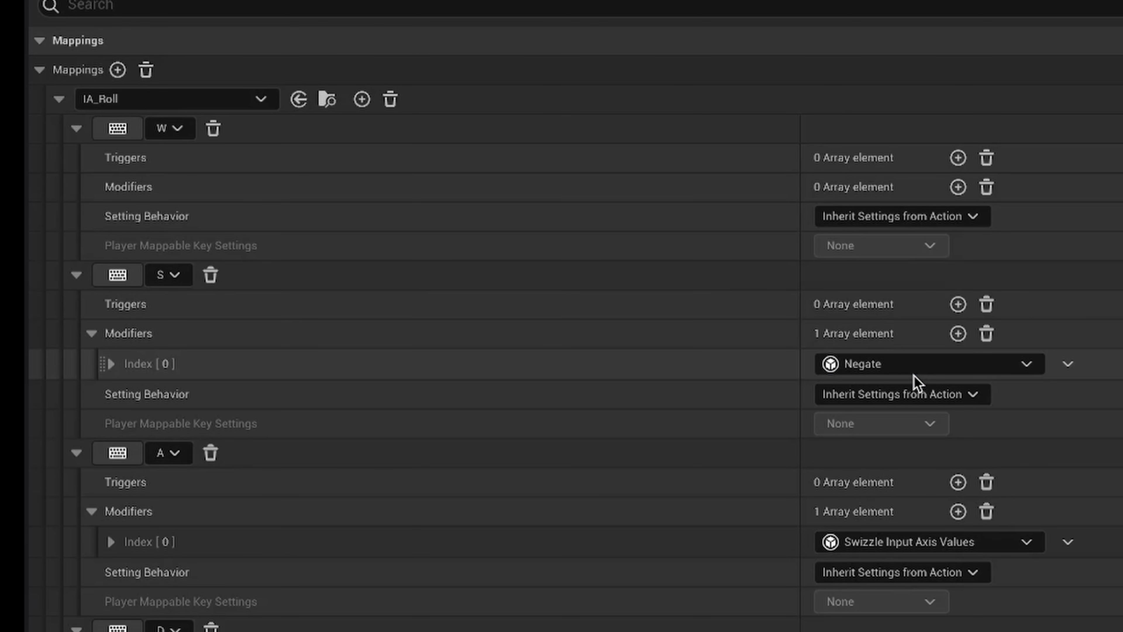
Limit the Negate modifier on IA_Look's Mouse XY 2D-Axis binding to the Y axis only, and save IMC_PlayerBall
left_click(59, 99)
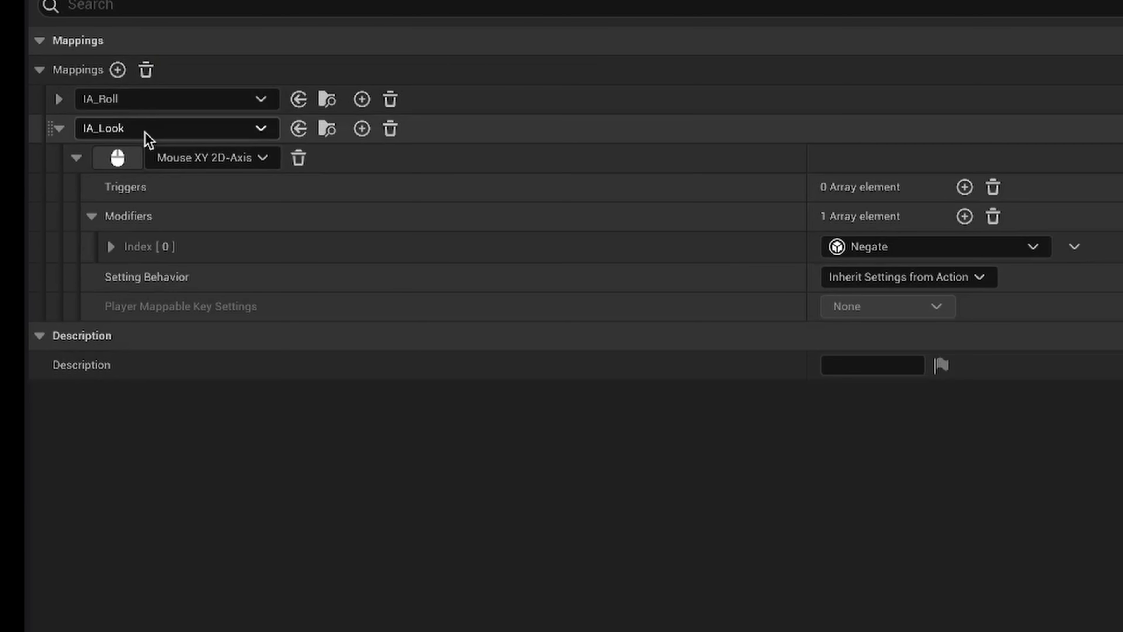
left_click(111, 247)
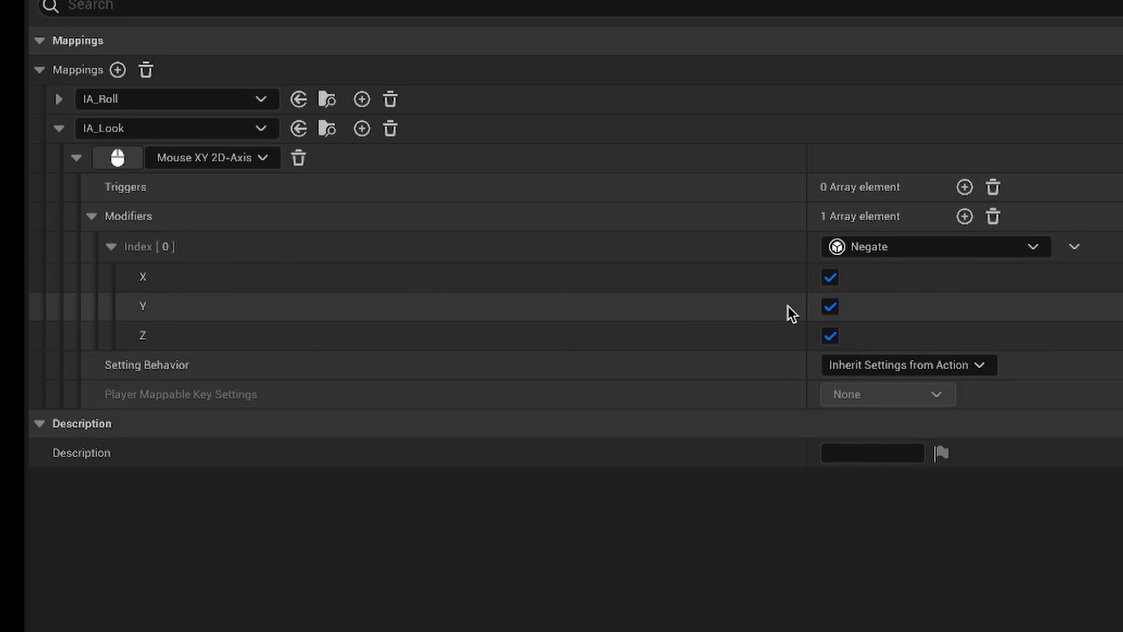
left_click(831, 279)
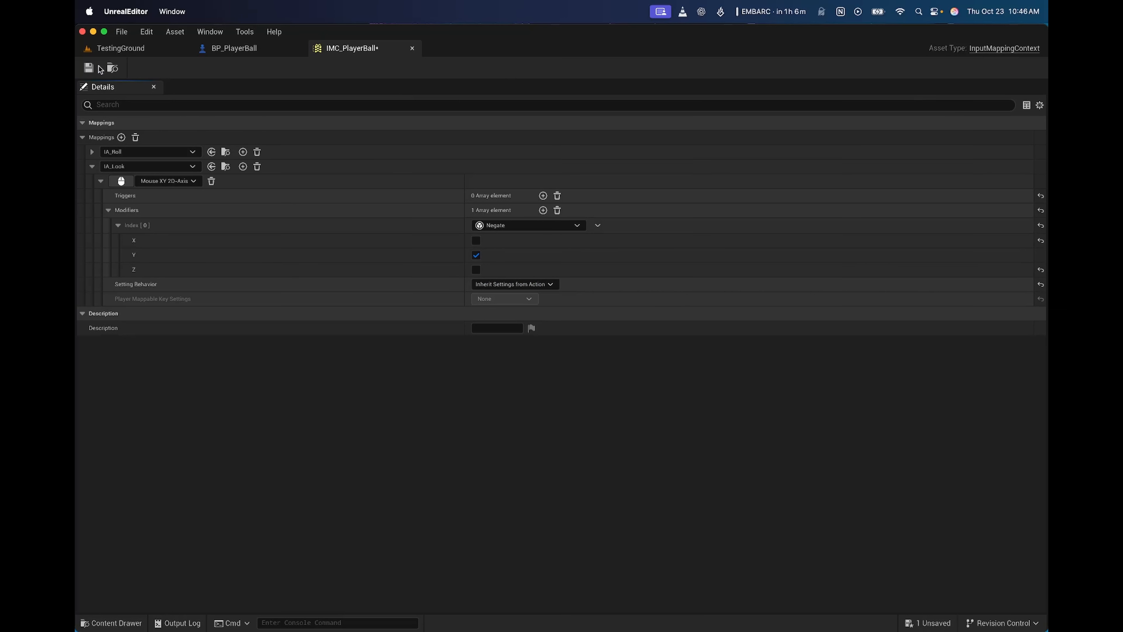
left_click(89, 68)
Open the IA_Look input action from the Actions folder, set its Value Type to Axis2D (Vector2D), save it and close it
left_click(111, 622)
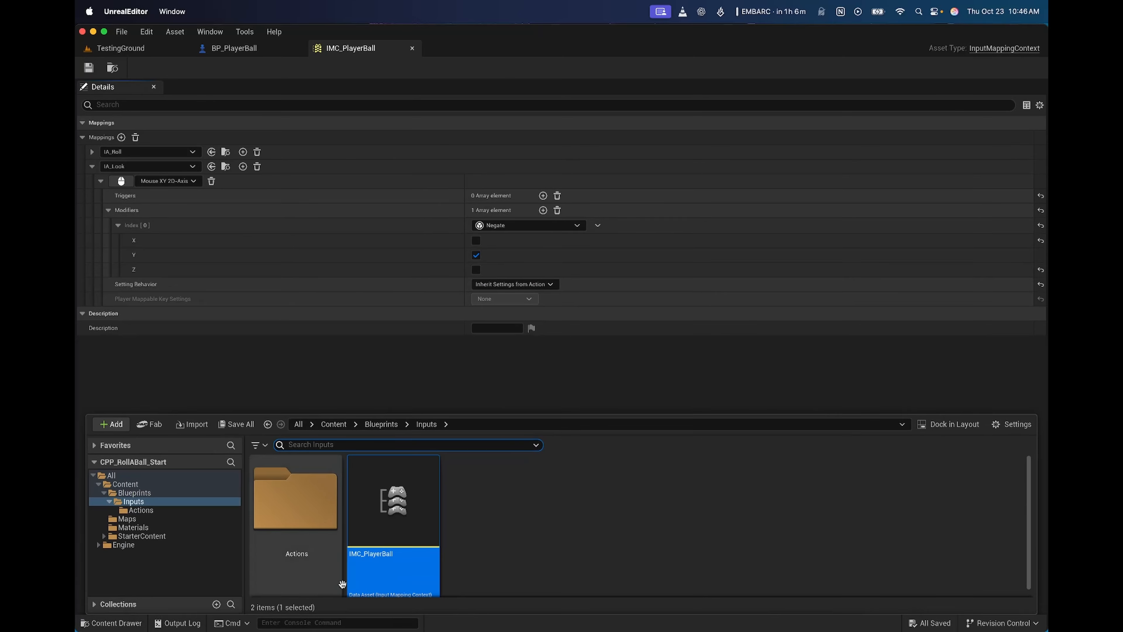
double_click(330, 524)
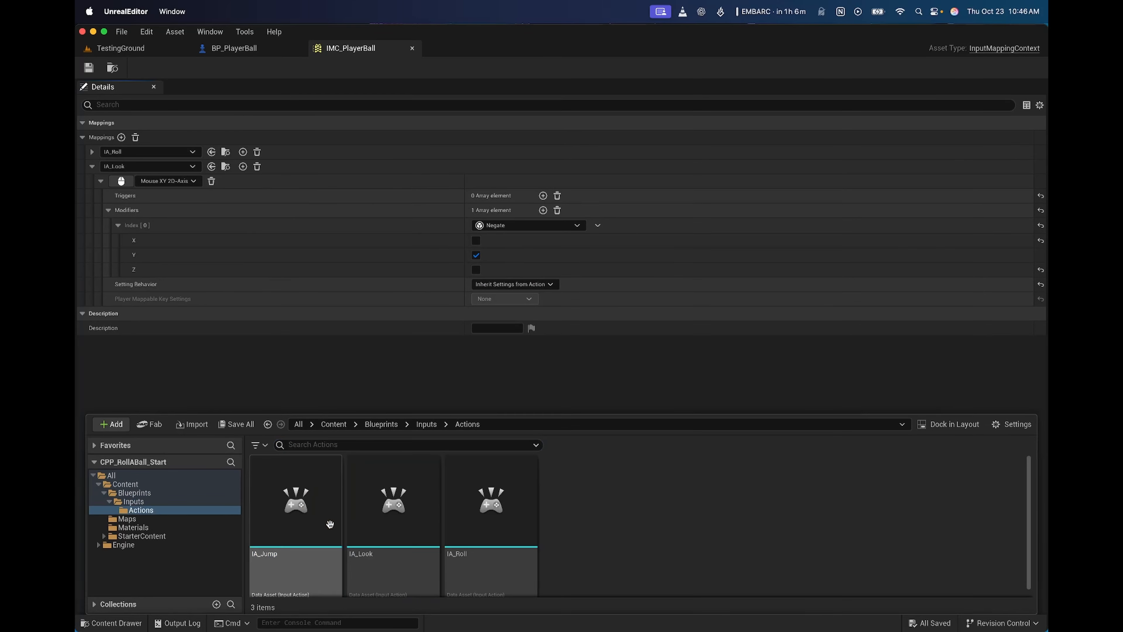
double_click(389, 523)
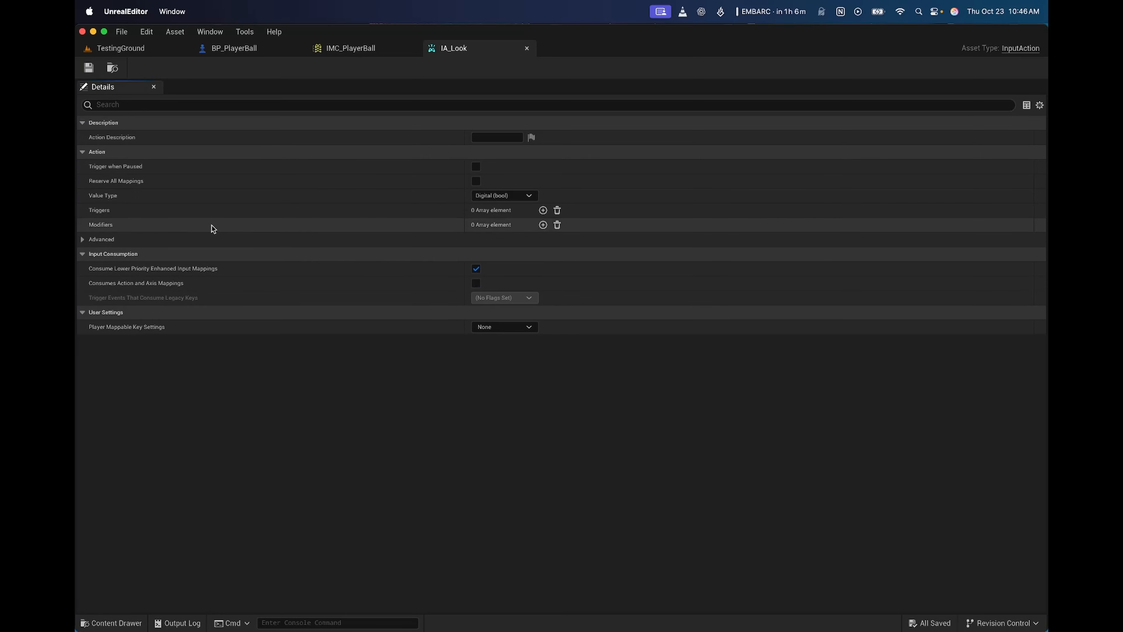
left_click(518, 195)
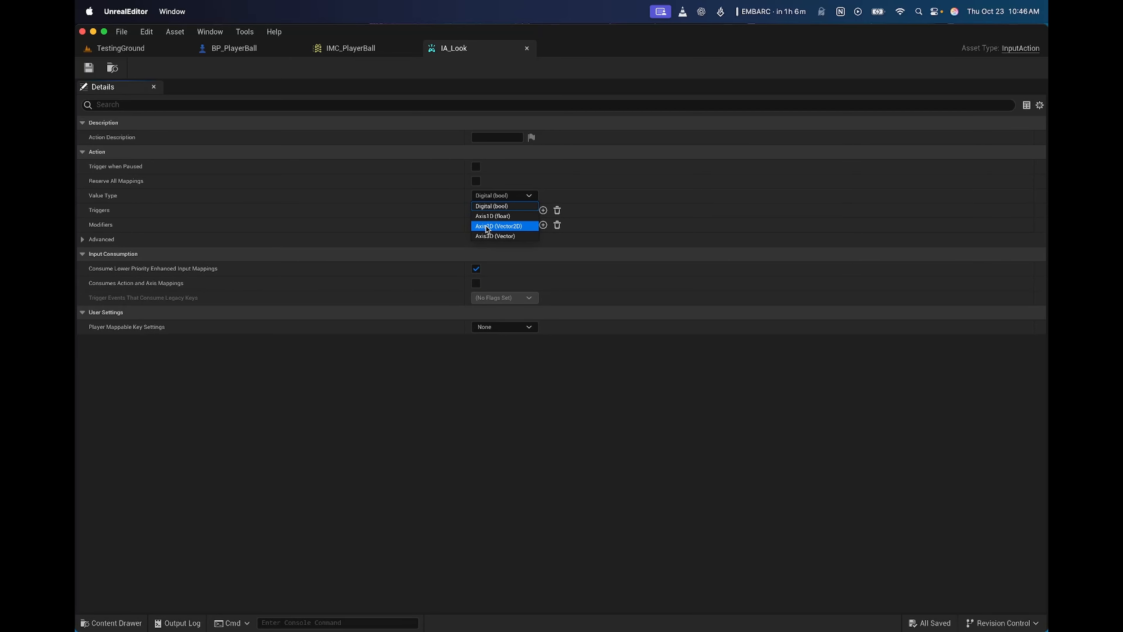
left_click(497, 226)
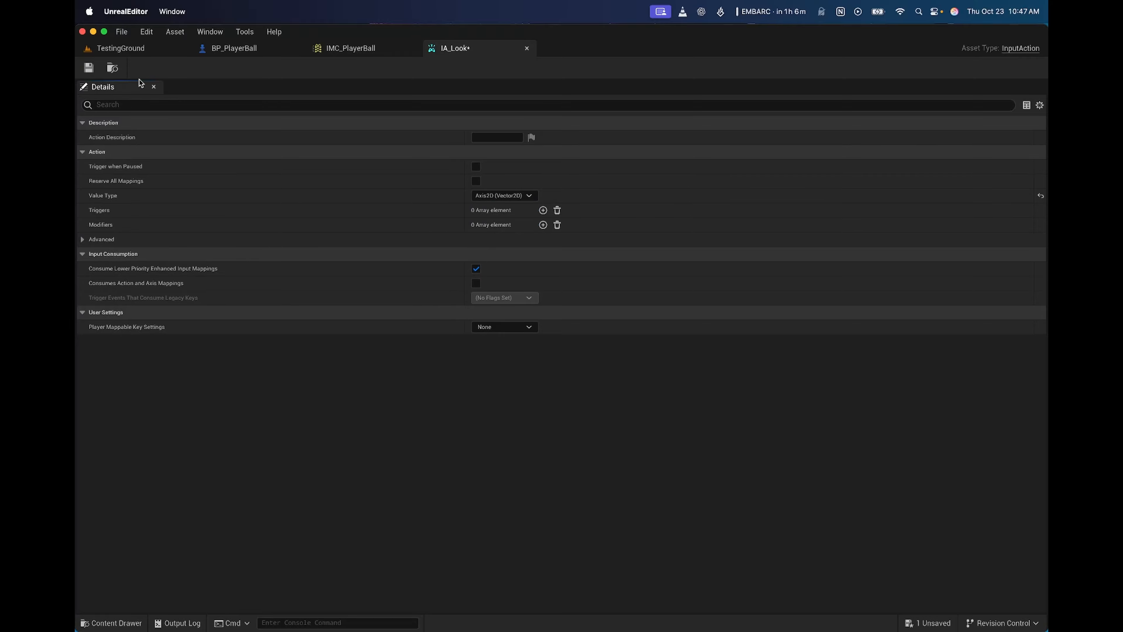
left_click(527, 48)
In BP_PlayerBall's Event Graph, wrap the IA_Roll event and the Forward/Back and Left/Right groups in a comment titled "Movement"
left_click(211, 51)
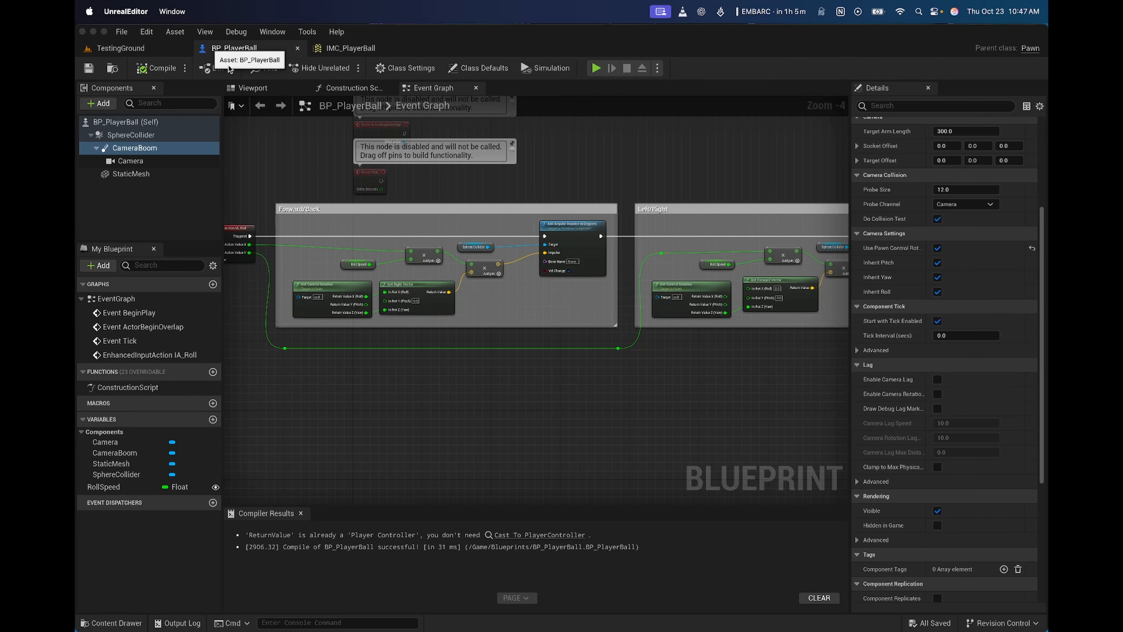
scroll(564, 427, "up", 3)
right_click_drag(565, 426, 359, 457)
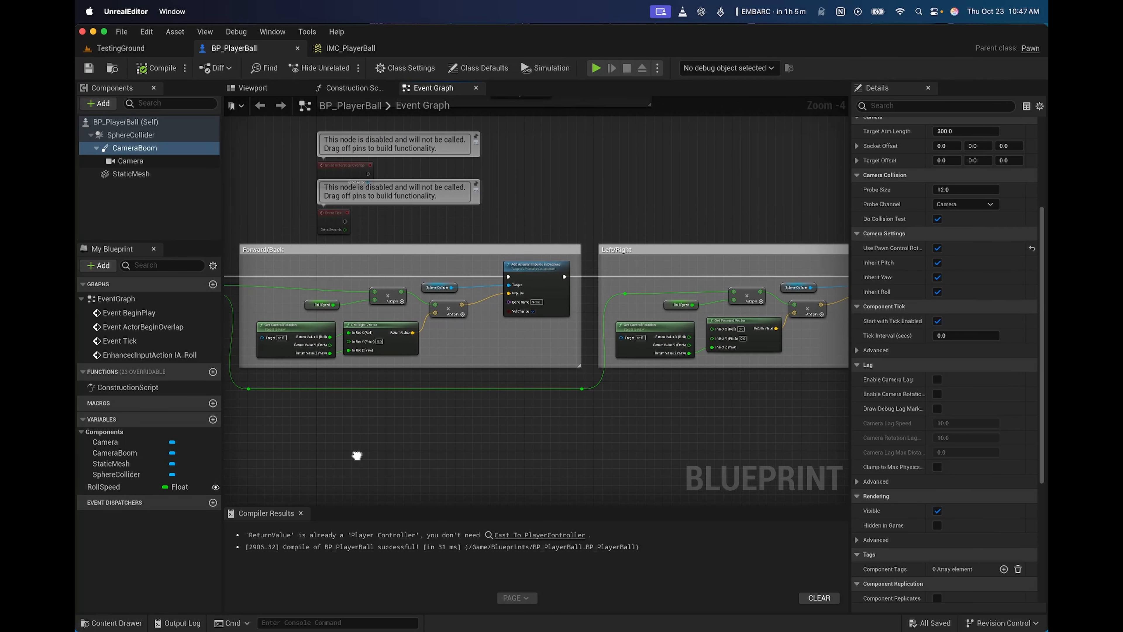
scroll(521, 434, "down", 3)
scroll(667, 394, "up", 2)
right_click_drag(667, 393, 496, 356)
left_click_drag(443, 255, 268, 202)
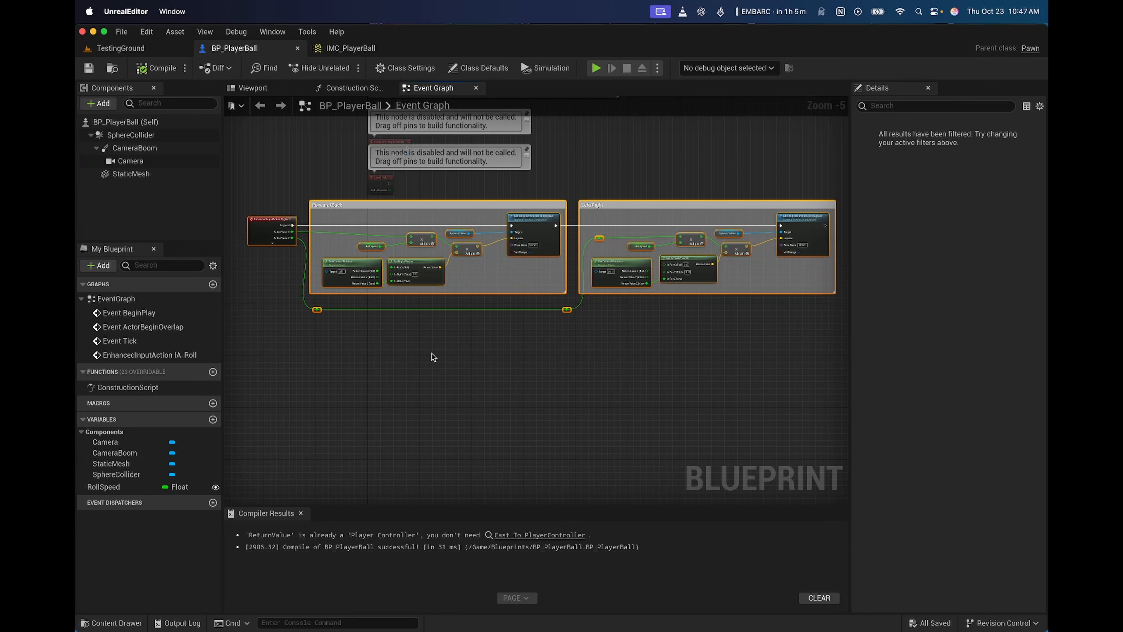
key("c")
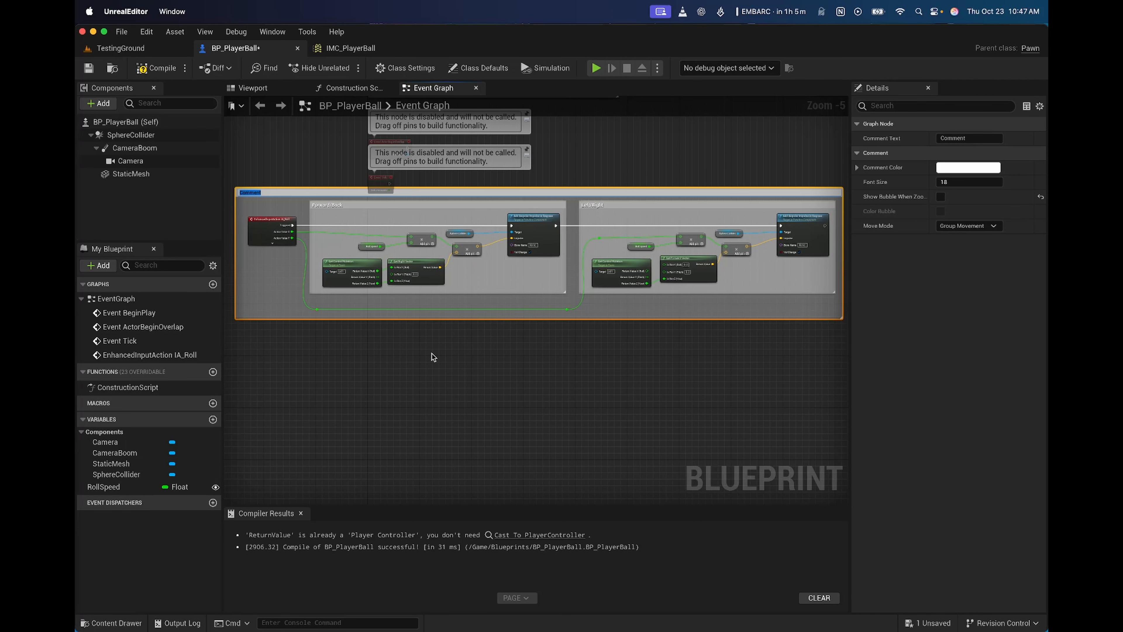
type("Movement")
key("Return")
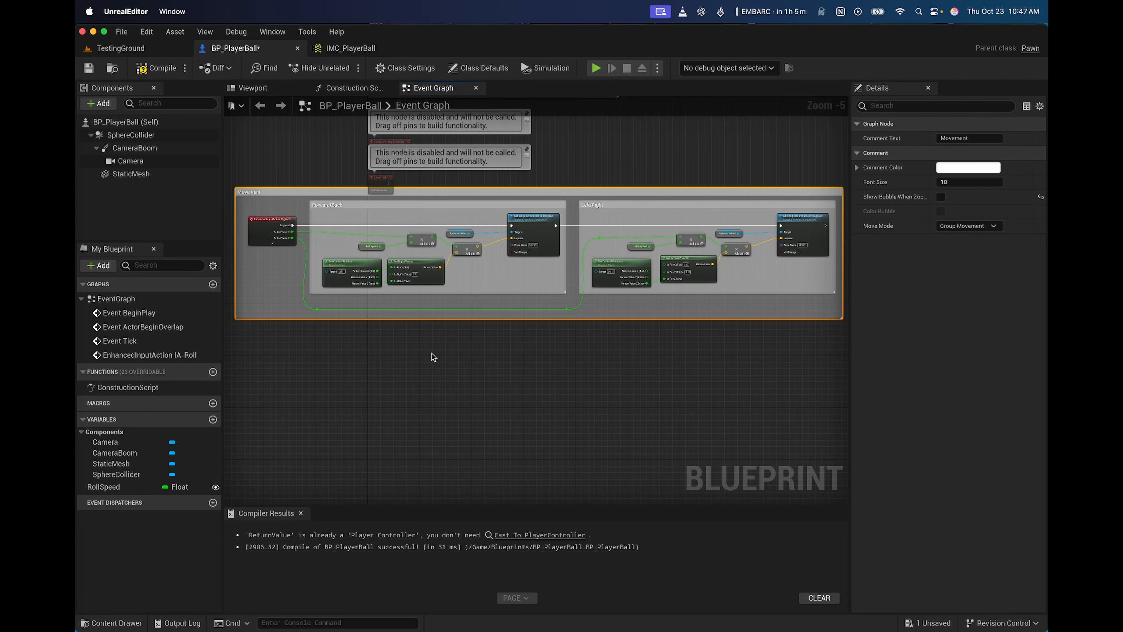
Place the Movement comment group directly below the Bind the Input Mapping group, and move the disabled event nodes clear of both groups
right_click_drag(376, 389, 455, 471)
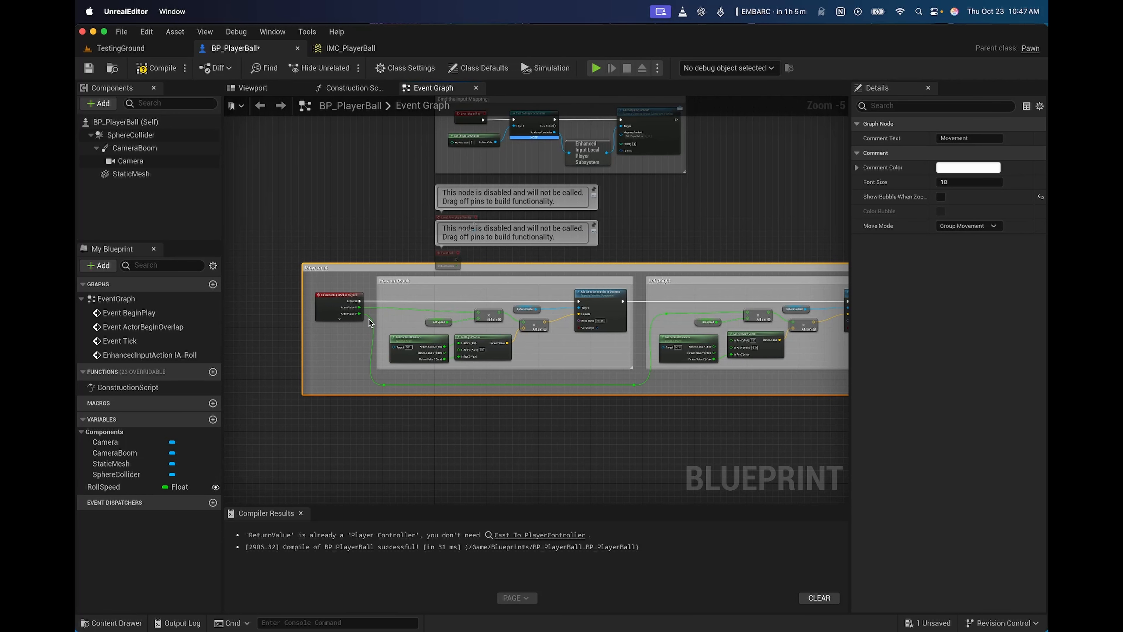
left_click(346, 262)
left_click_drag(348, 268, 462, 358)
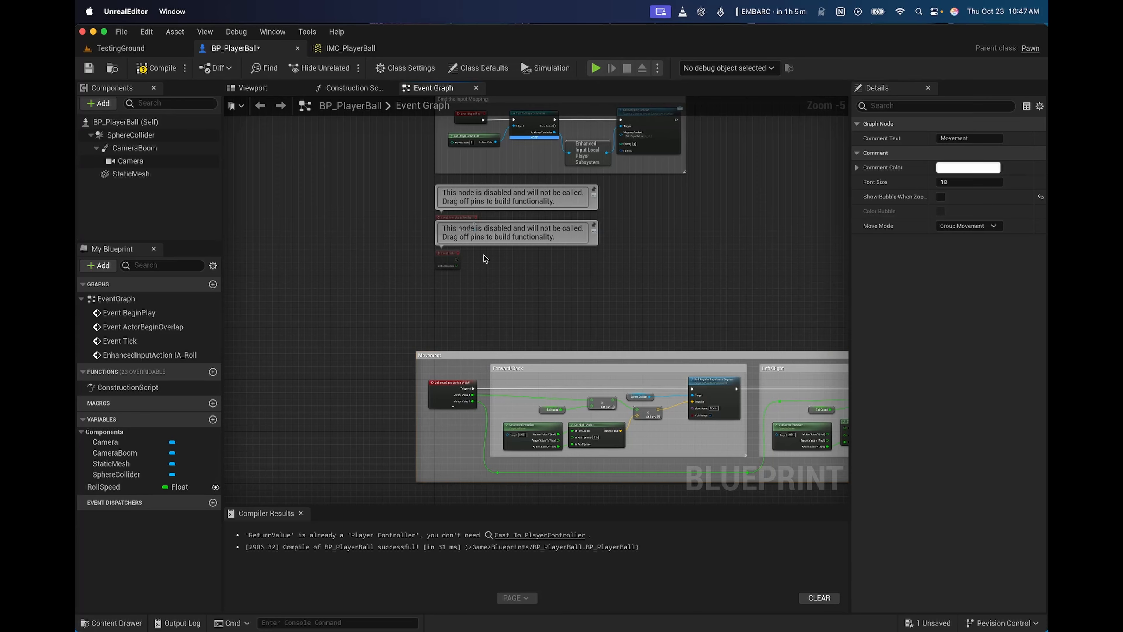
left_click_drag(483, 266, 305, 130)
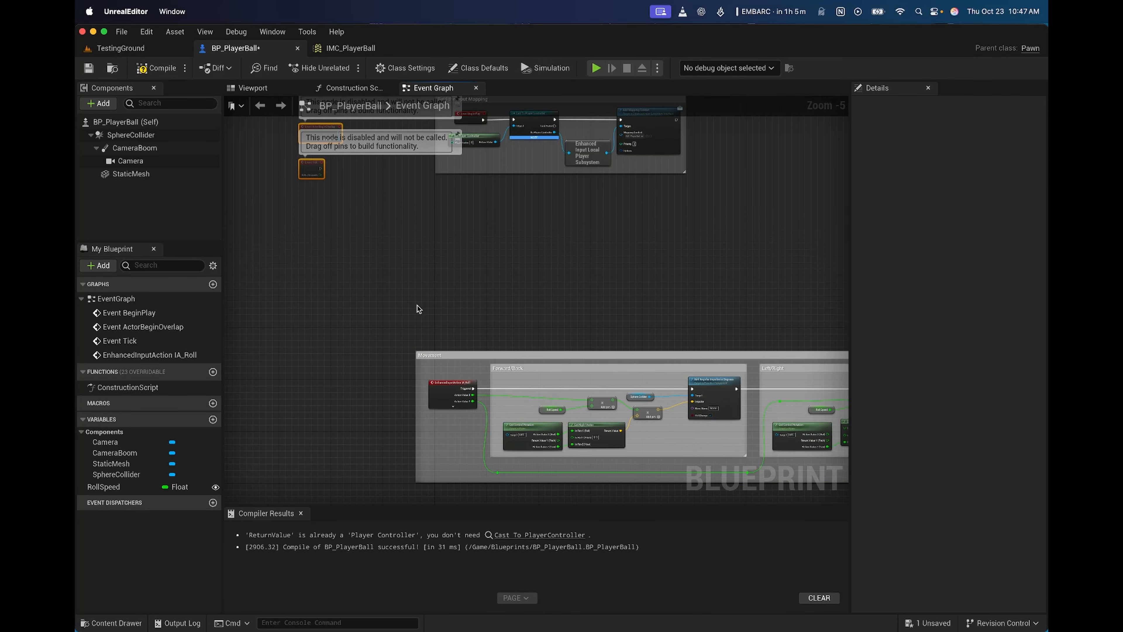
left_click_drag(435, 355, 456, 192)
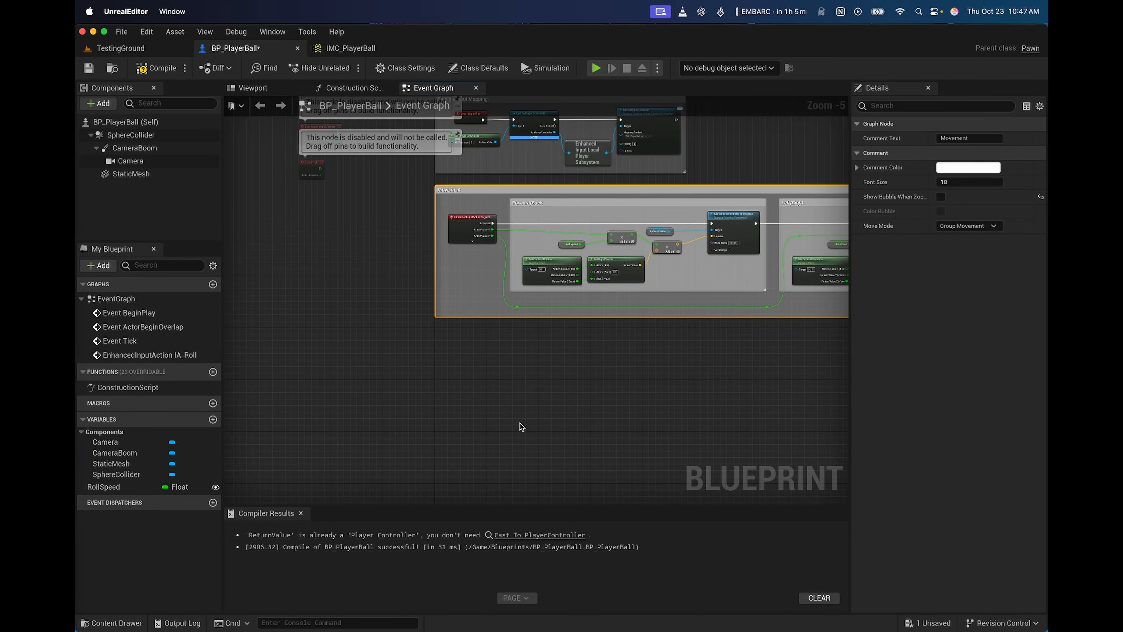
right_click_drag(522, 427, 428, 422)
left_click(436, 413)
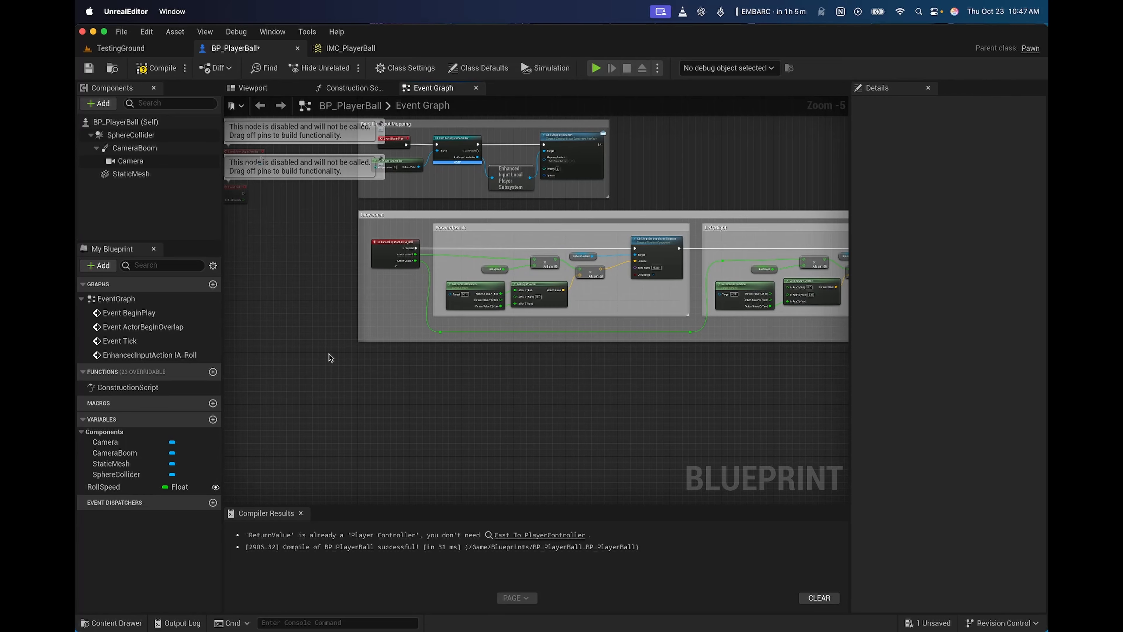
right_click_drag(329, 358, 385, 429)
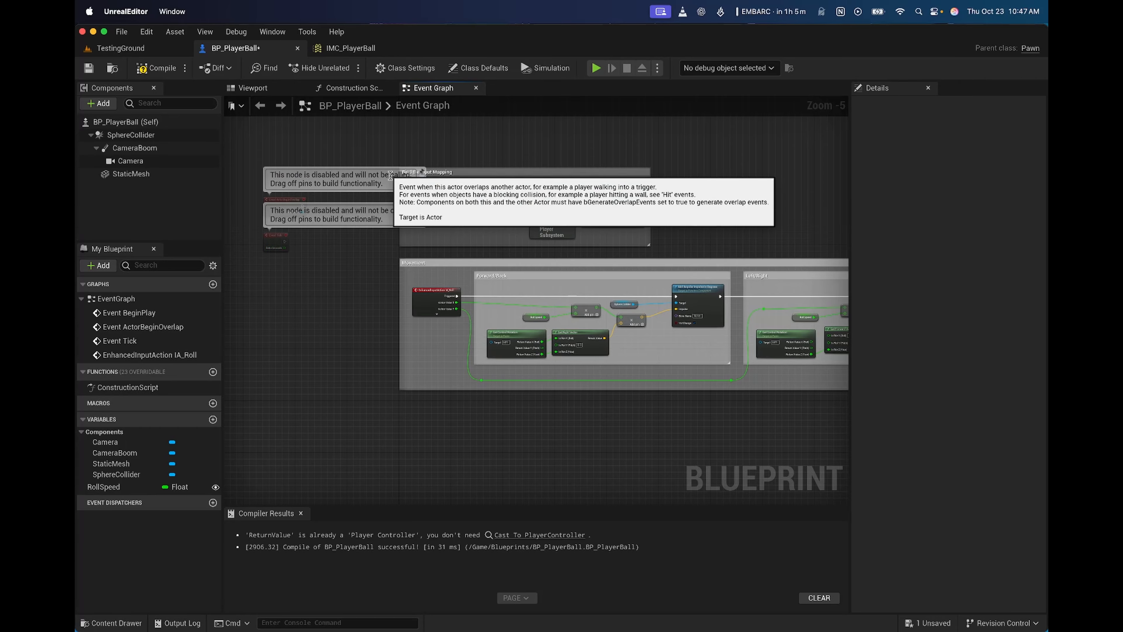
left_click_drag(279, 263, 250, 190)
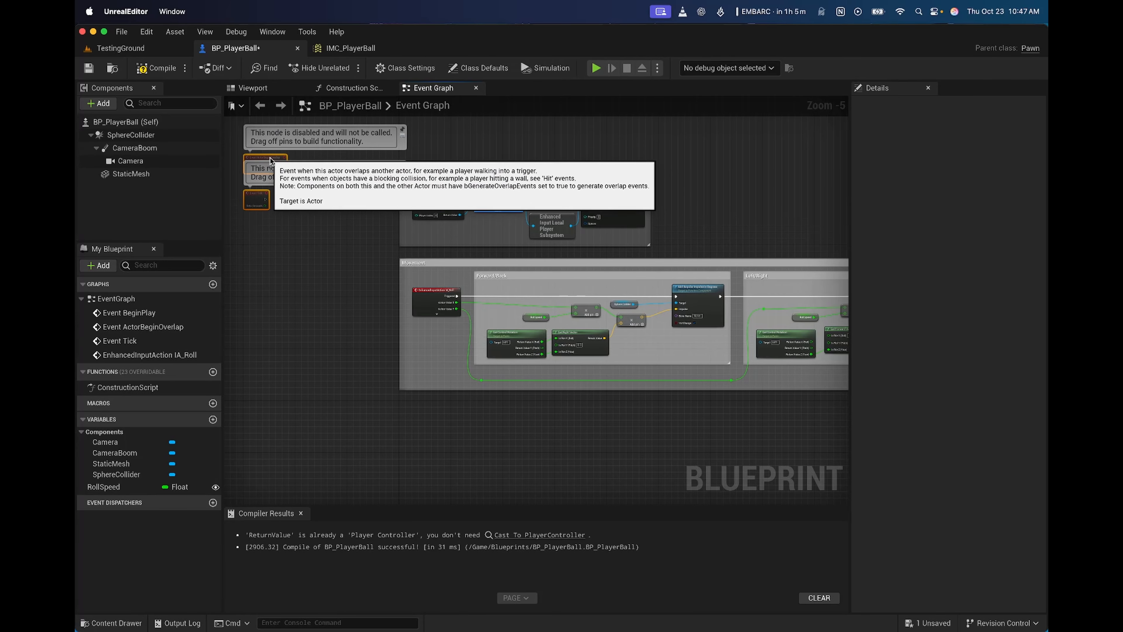
Add the EnhancedInputAction IA_Look event node in the empty area below the Movement group
scroll(452, 220, "up", 2)
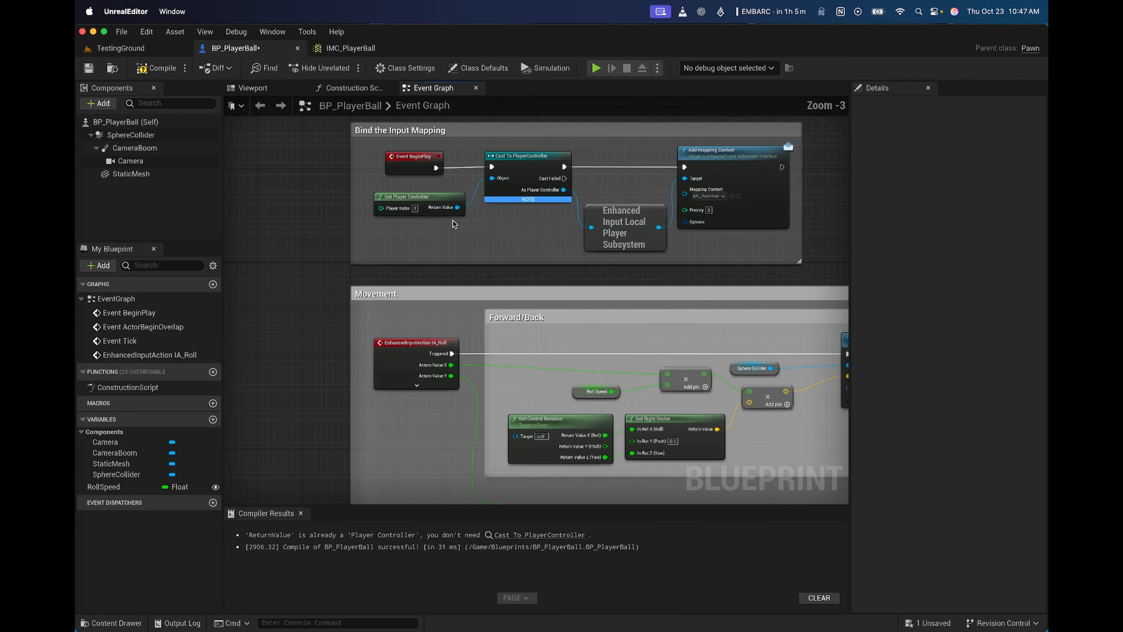
right_click_drag(333, 343, 296, 270)
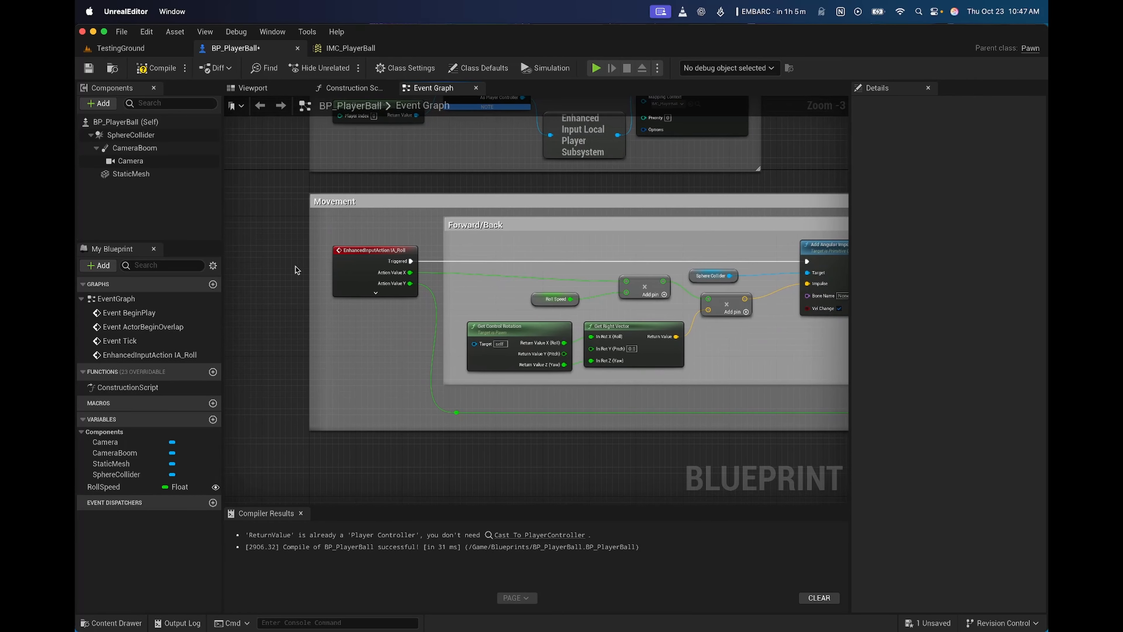
right_click_drag(486, 476, 450, 301)
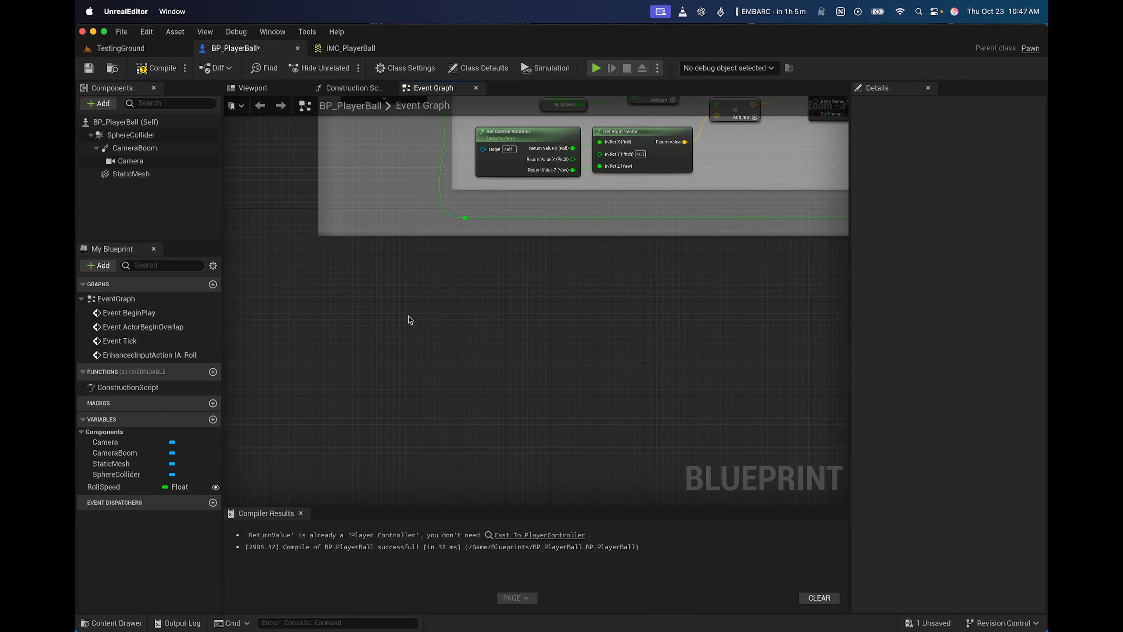
right_click(339, 306)
type("ia")
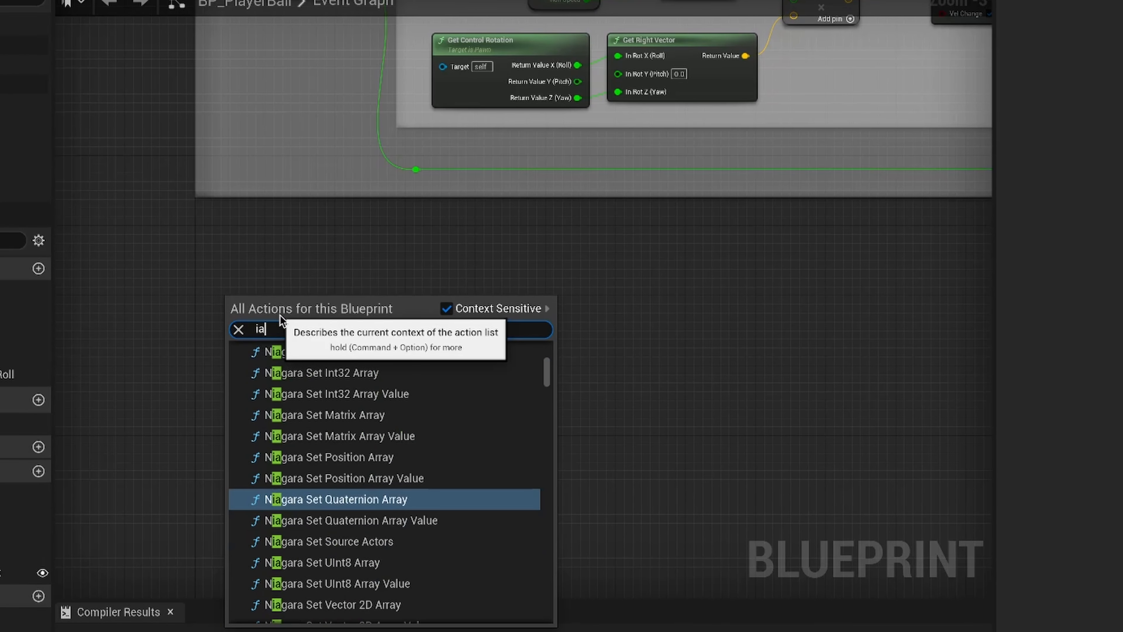
type("_l")
left_click(322, 381)
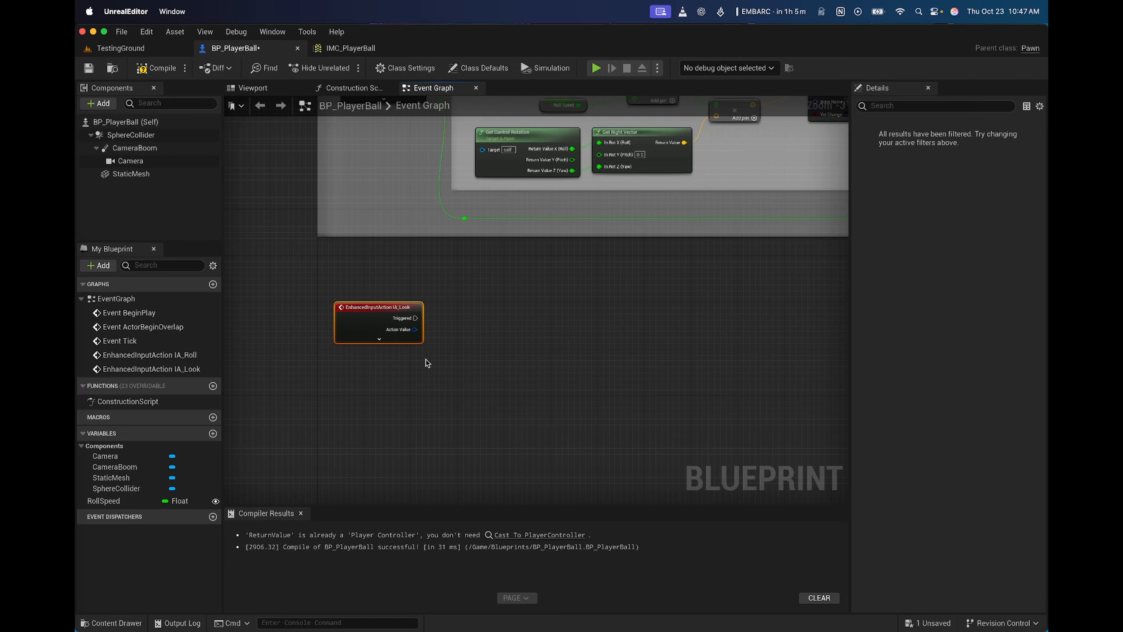
Split the IA_Look event's Action Value struct pin into separate X and Y values
scroll(400, 346, "down", 2)
scroll(426, 351, "up", 5)
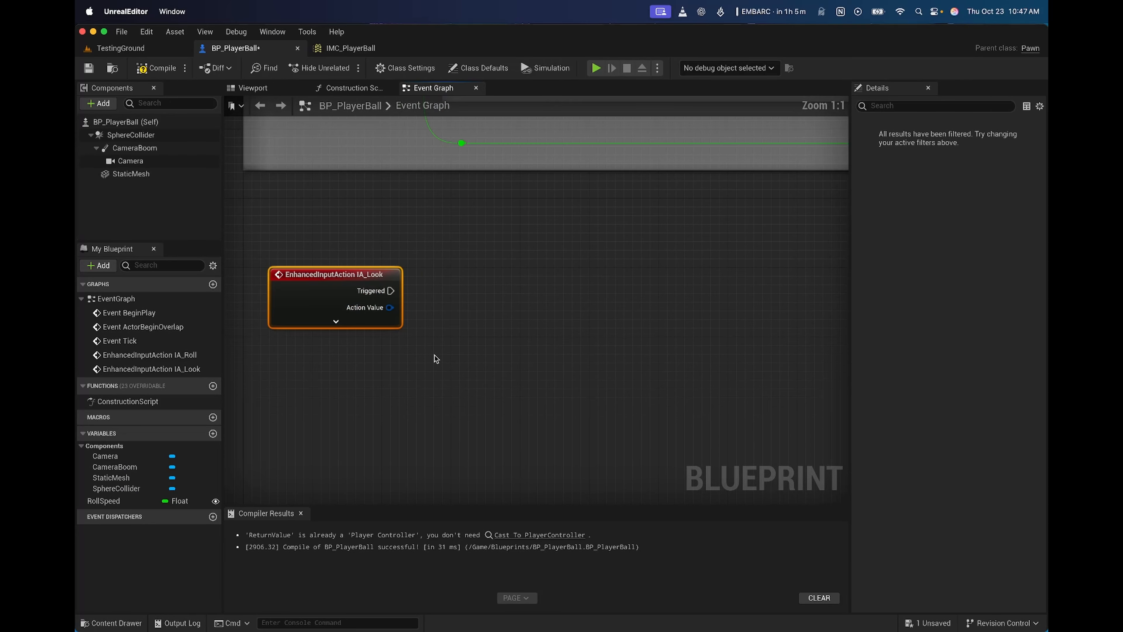
right_click_drag(430, 363, 476, 357)
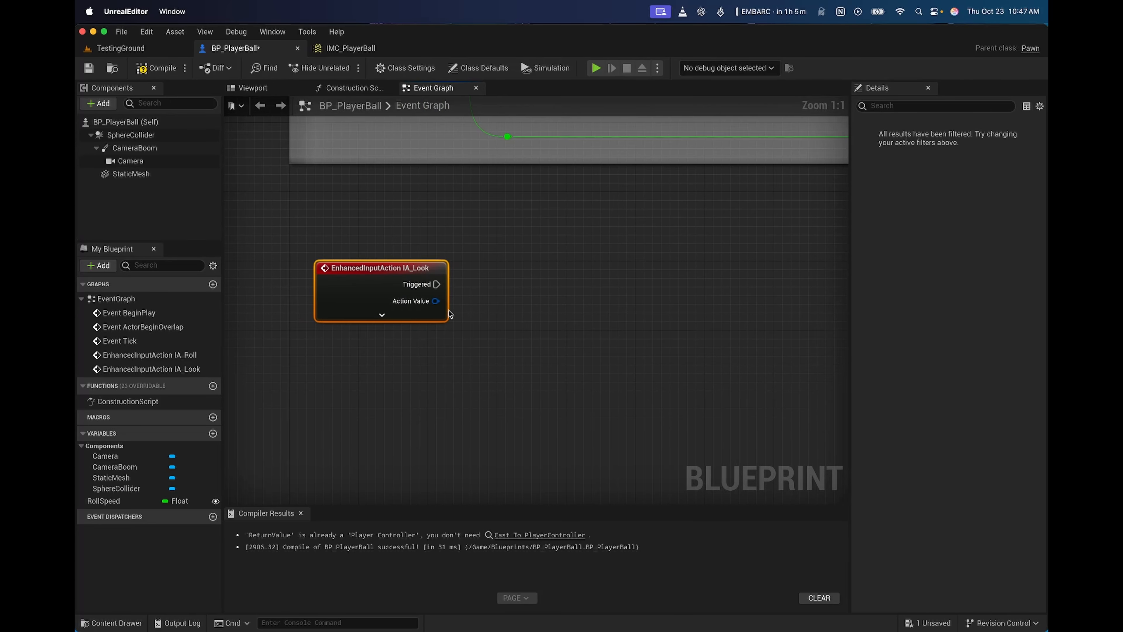
right_click(414, 305)
left_click(440, 351)
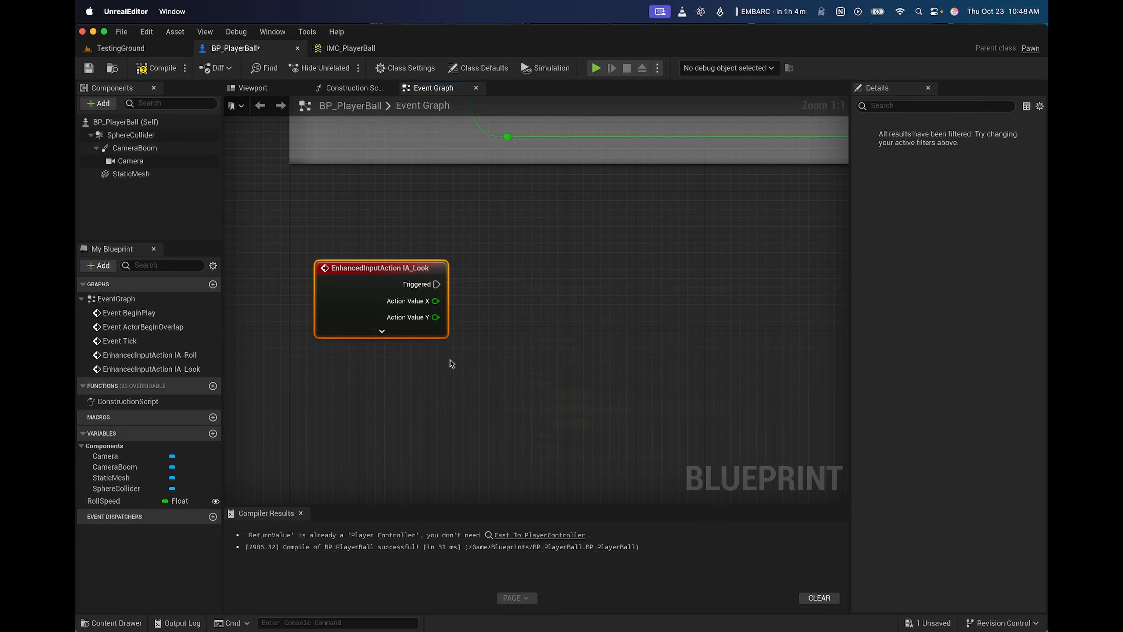
Add an Add Controller Yaw Input node run by IA_Look's Triggered output, and connect Action Value X to its Val input
left_click_drag(419, 282, 518, 280)
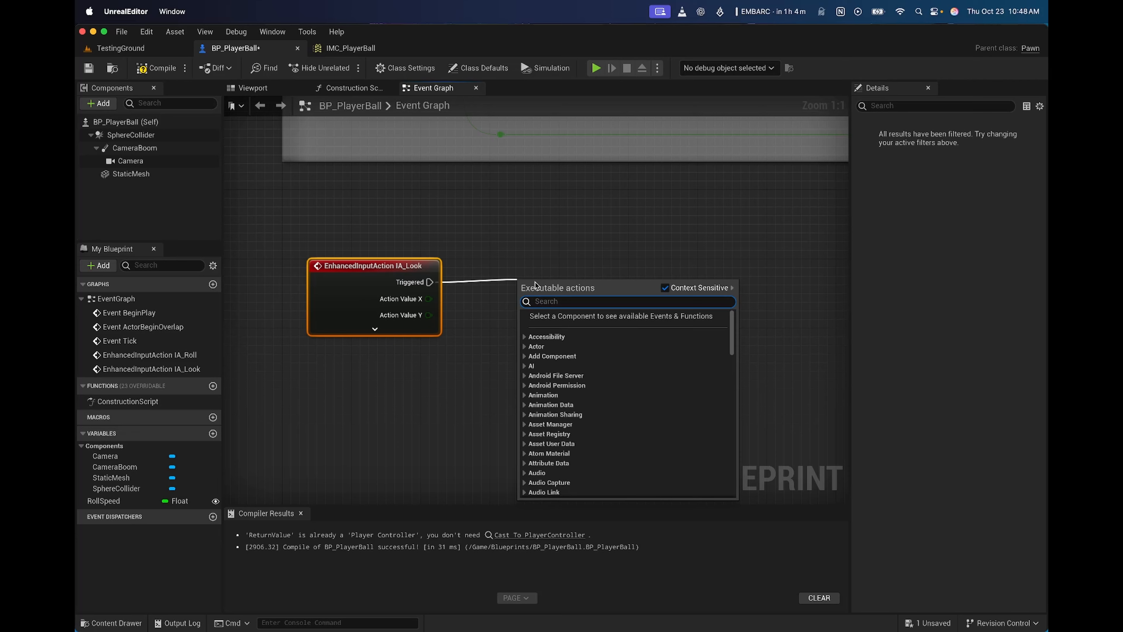
type("yaw")
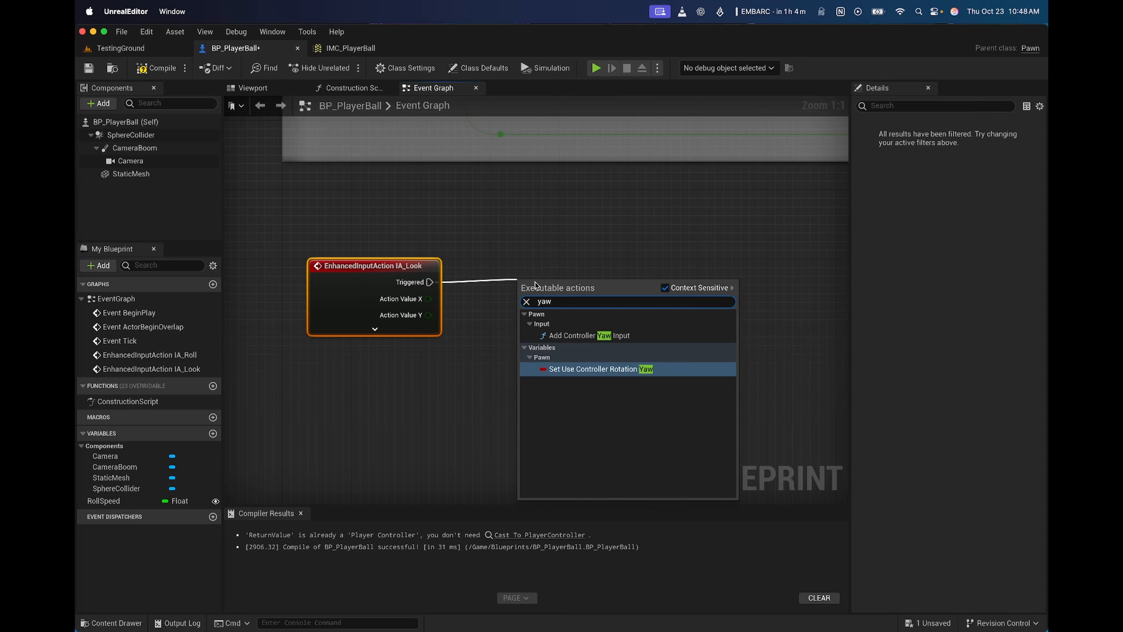
left_click(568, 336)
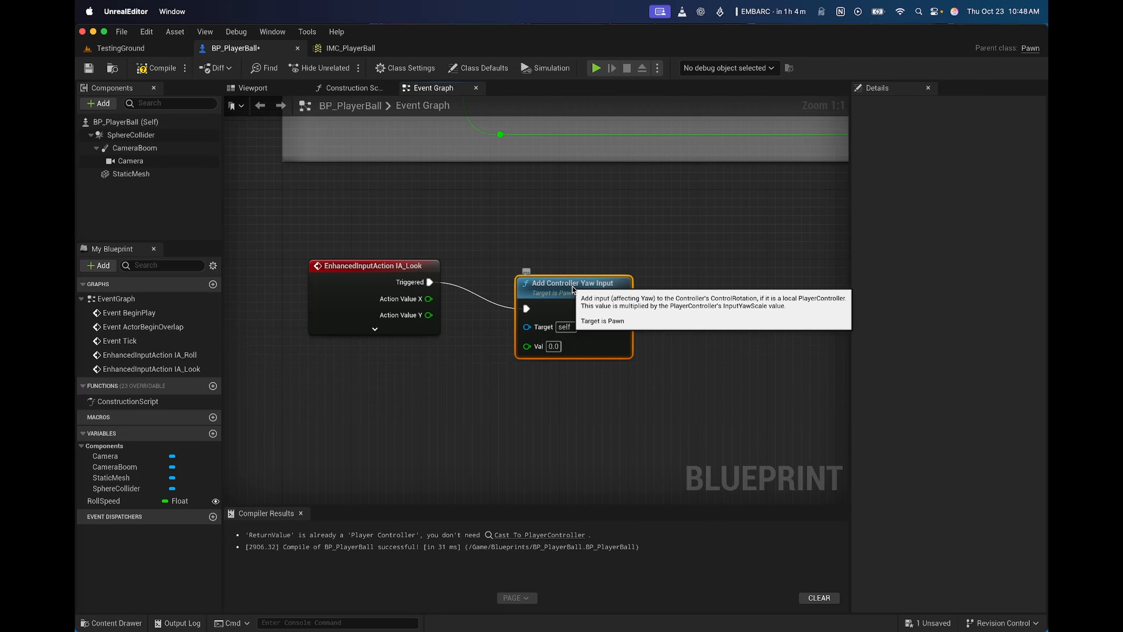
left_click_drag(570, 291, 578, 264)
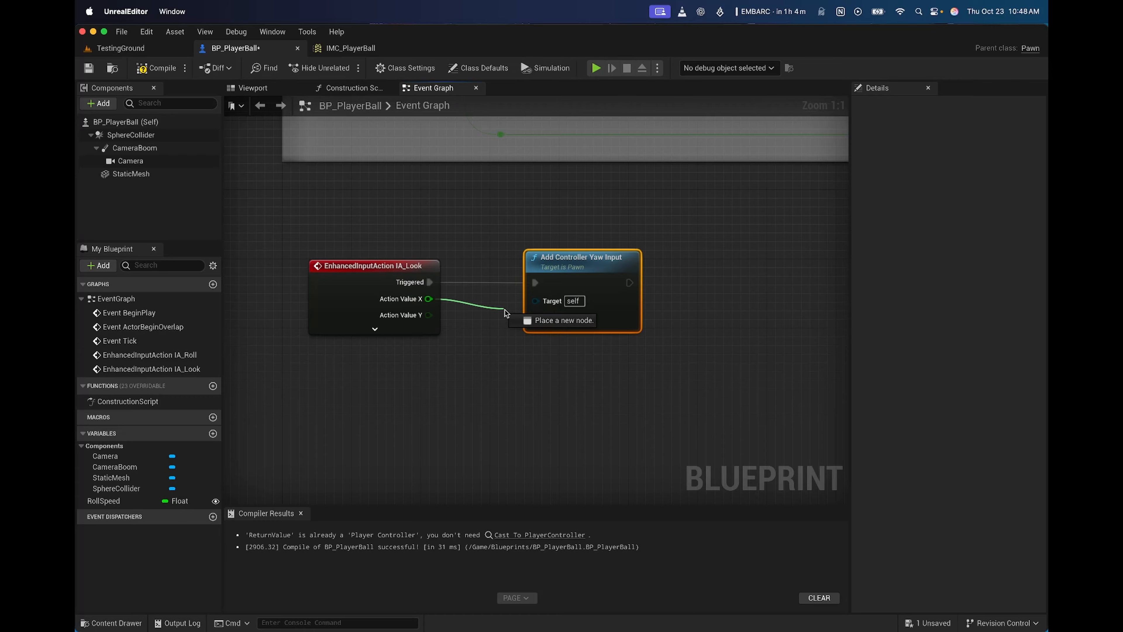
left_click_drag(525, 317, 533, 317)
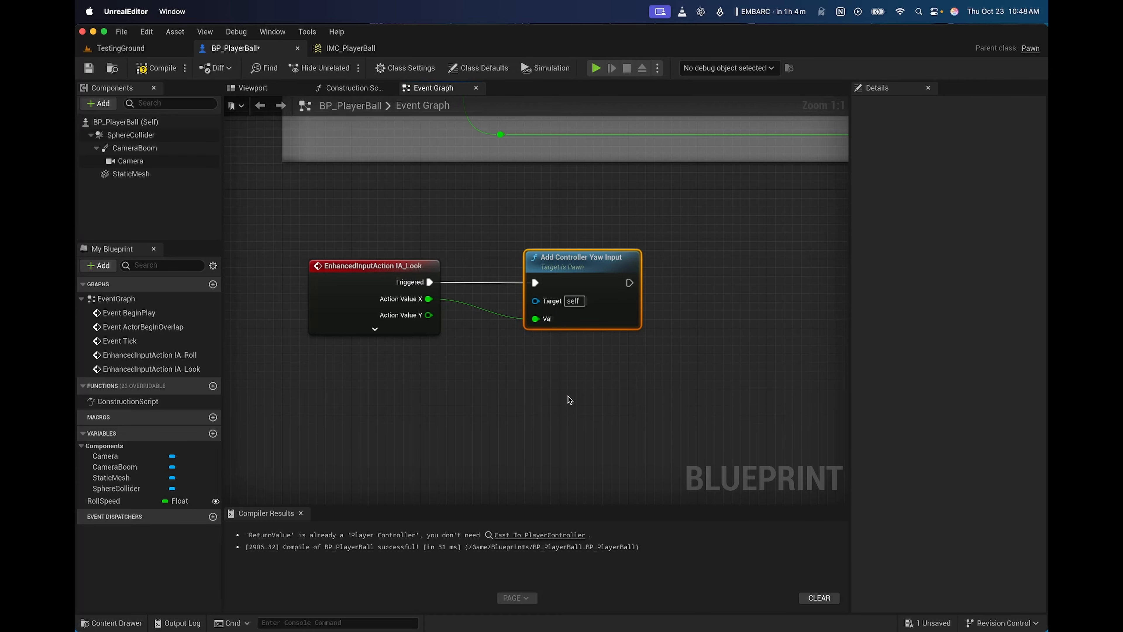
Add an Add Controller Pitch Input node executed after the yaw node, align it with that node, and connect Action Value Y to its Val input
right_click_drag(567, 396, 467, 394)
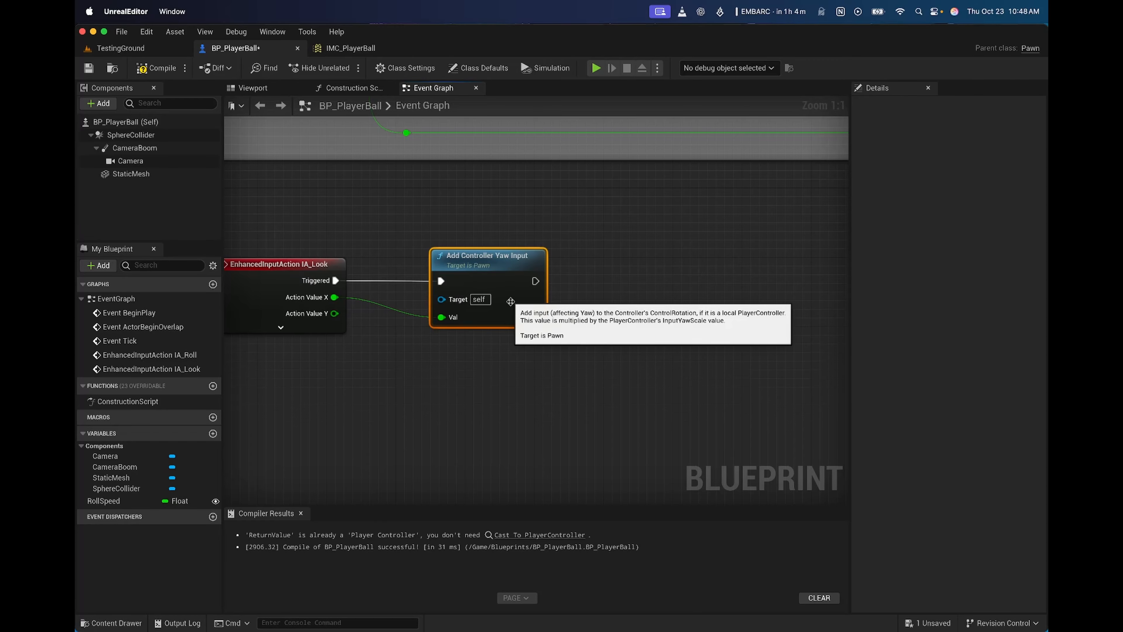
left_click_drag(536, 282, 681, 283)
type("add")
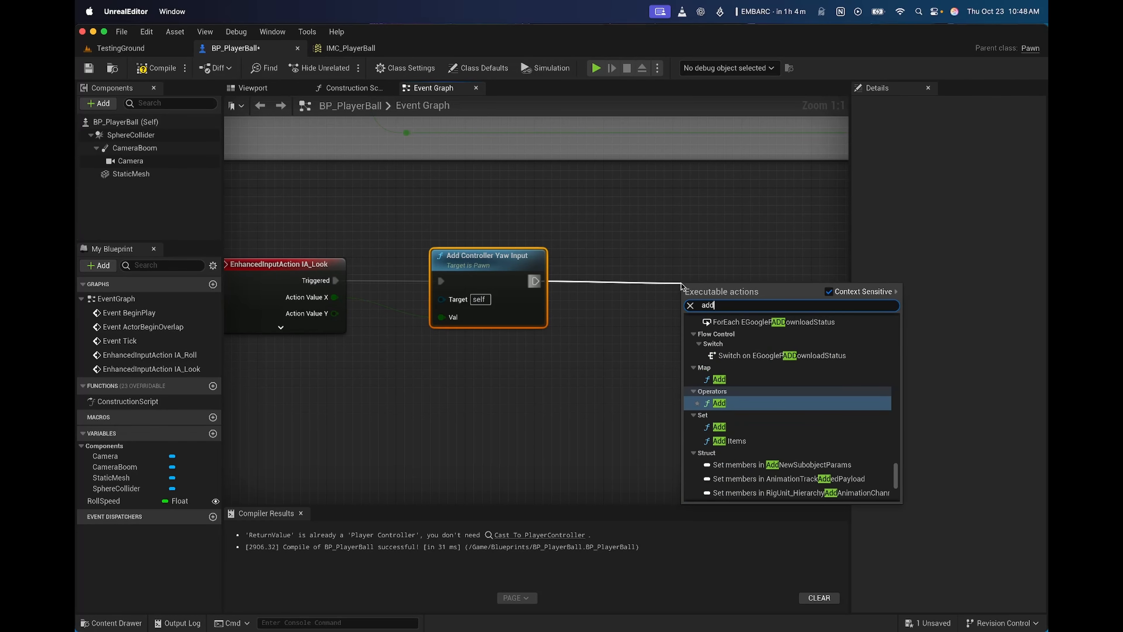
type(" conr")
type("troll")
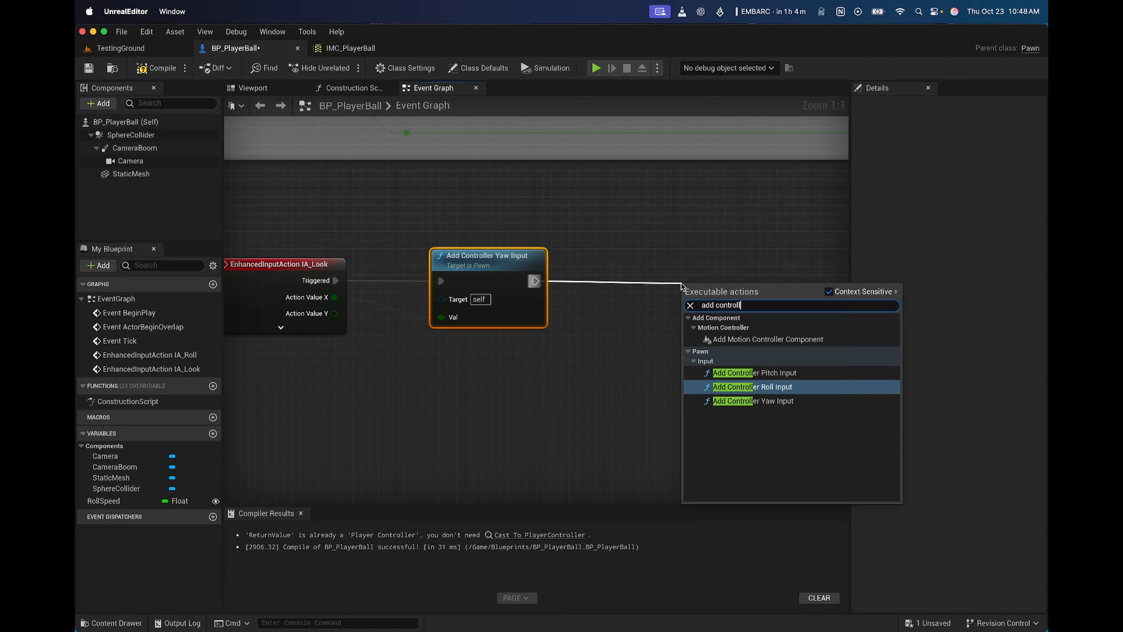
left_click(739, 373)
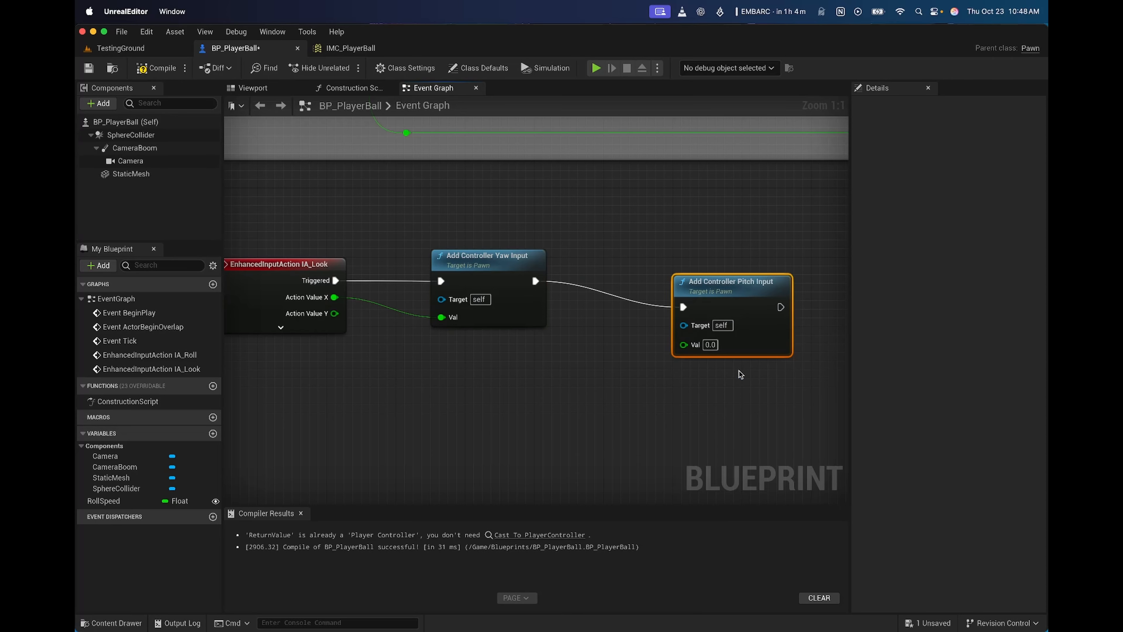
left_click_drag(712, 284, 651, 259)
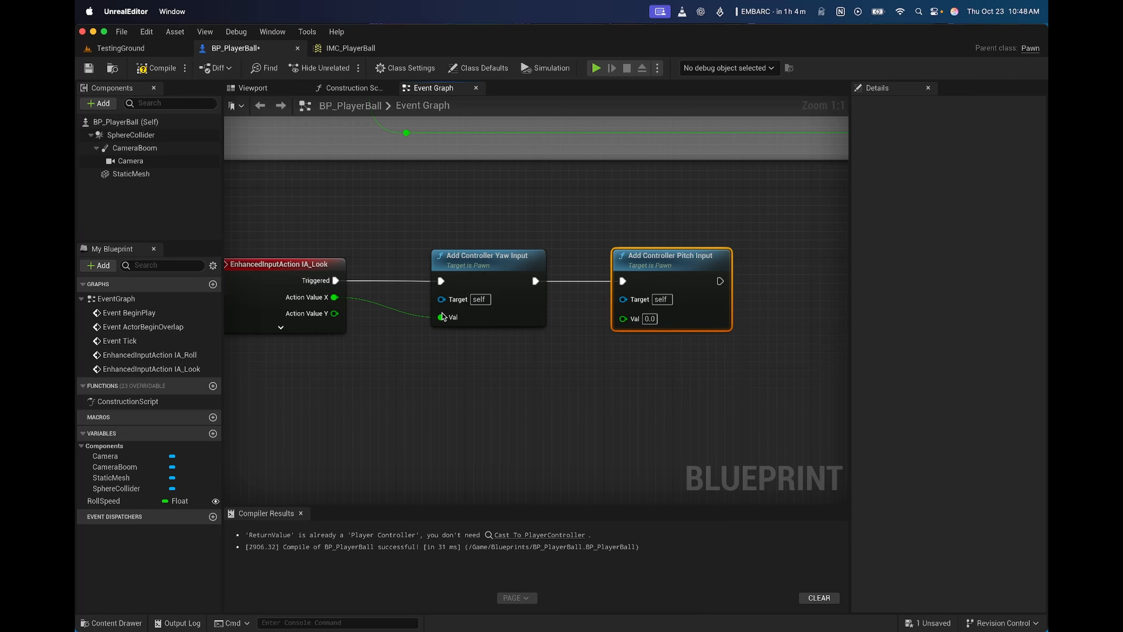
left_click_drag(332, 317, 624, 322)
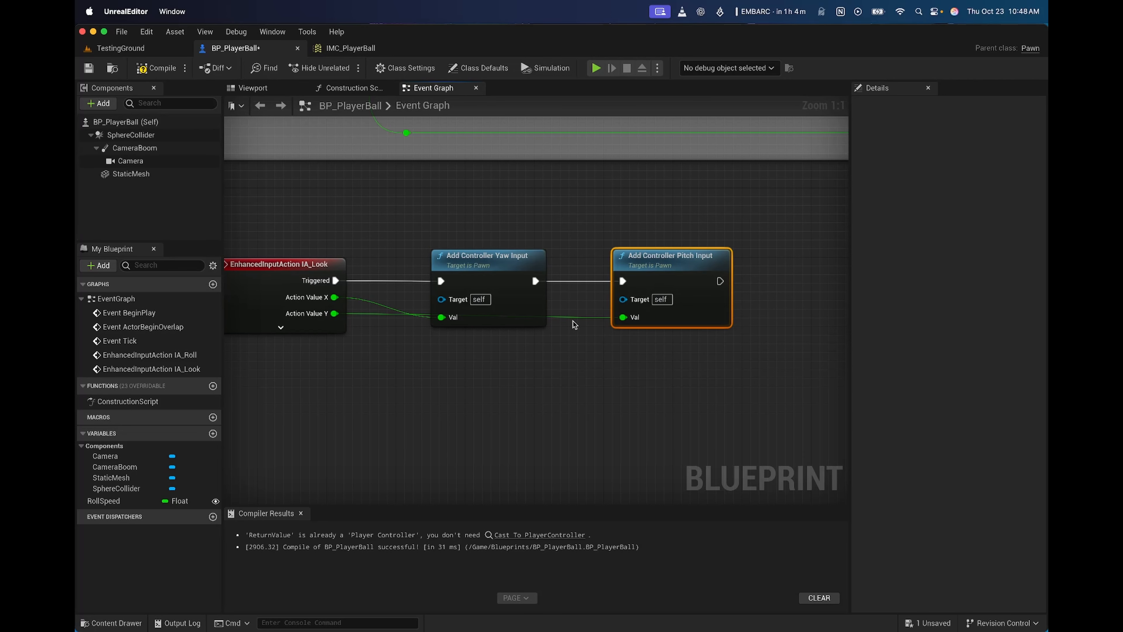
Add two reroute points to the Action Value Y wire and position them so it runs below the Add Controller Yaw Input node
double_click(566, 316)
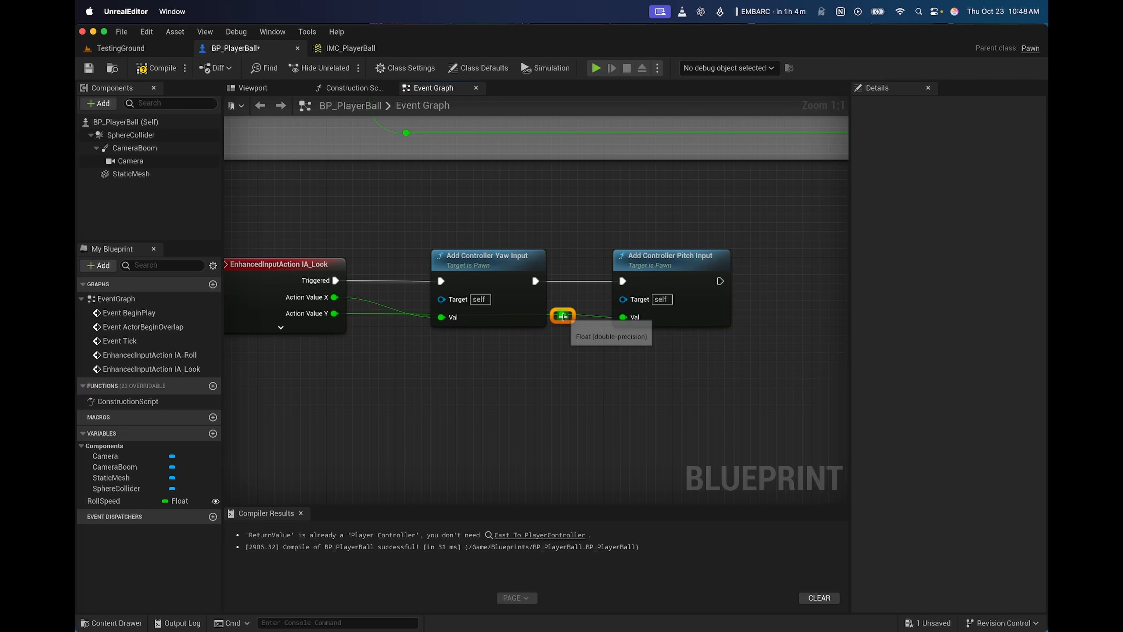
left_click_drag(568, 318, 561, 371)
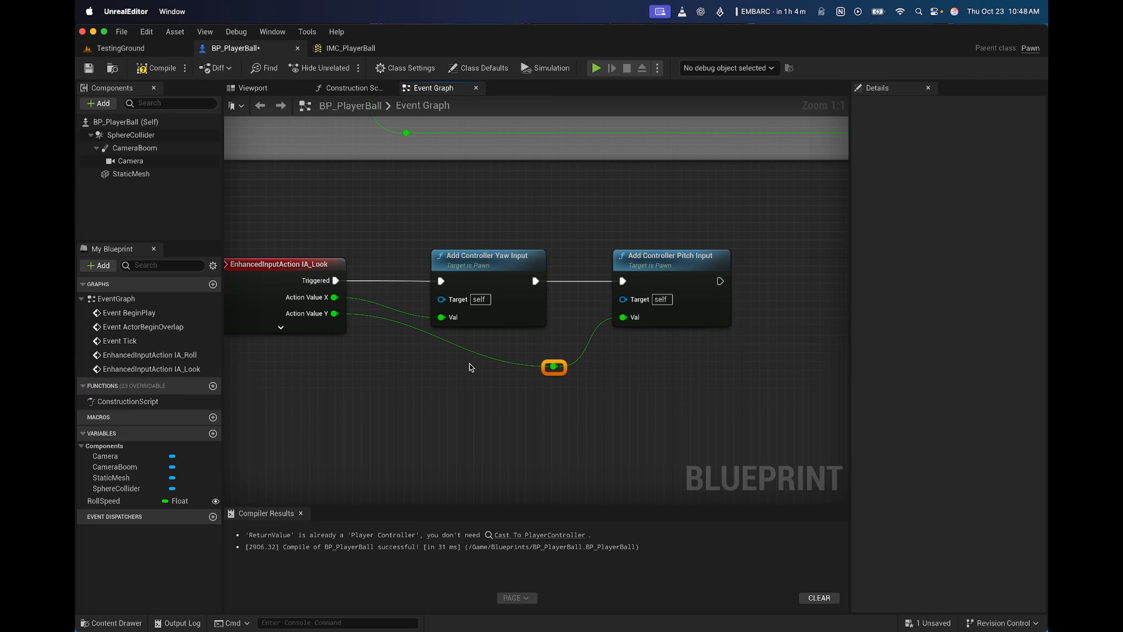
left_click(409, 326)
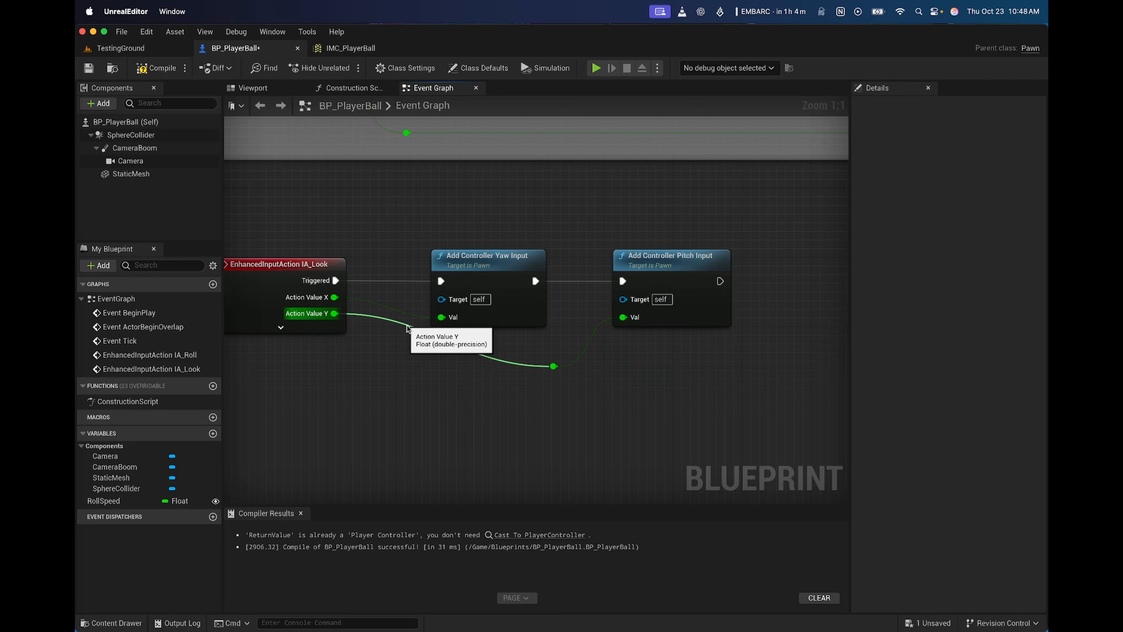
double_click(406, 325)
left_click_drag(407, 325, 424, 371)
right_click_drag(509, 412, 555, 400)
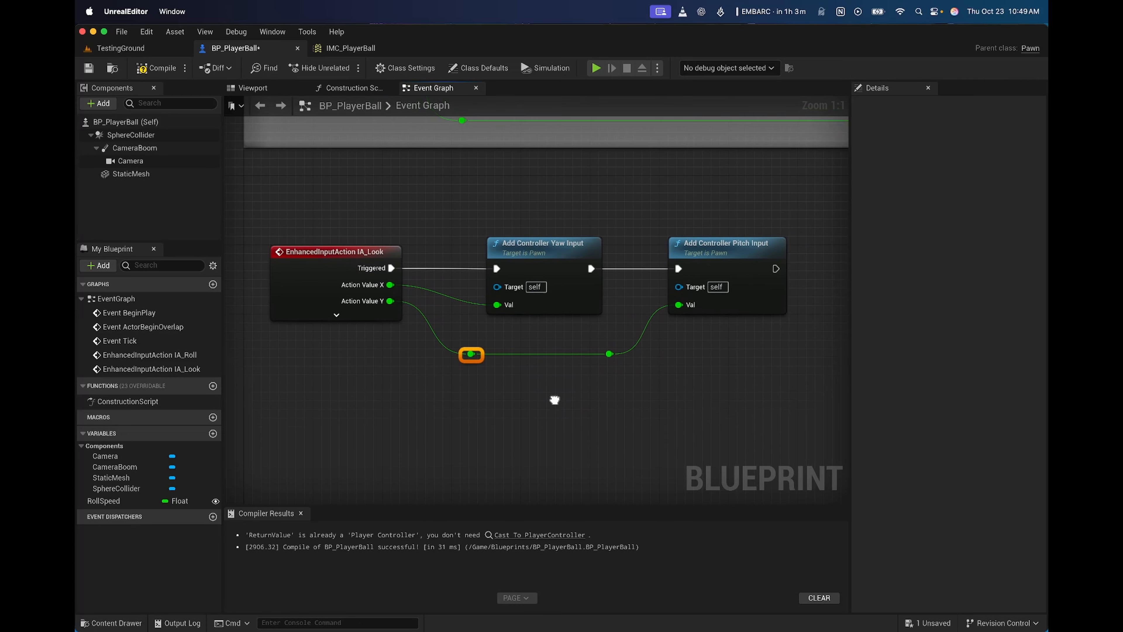
Wrap the IA_Look event, both controller input nodes and the reroute points in a comment titled Camera Input, and compile and save the blueprint
left_click_drag(803, 221, 265, 403)
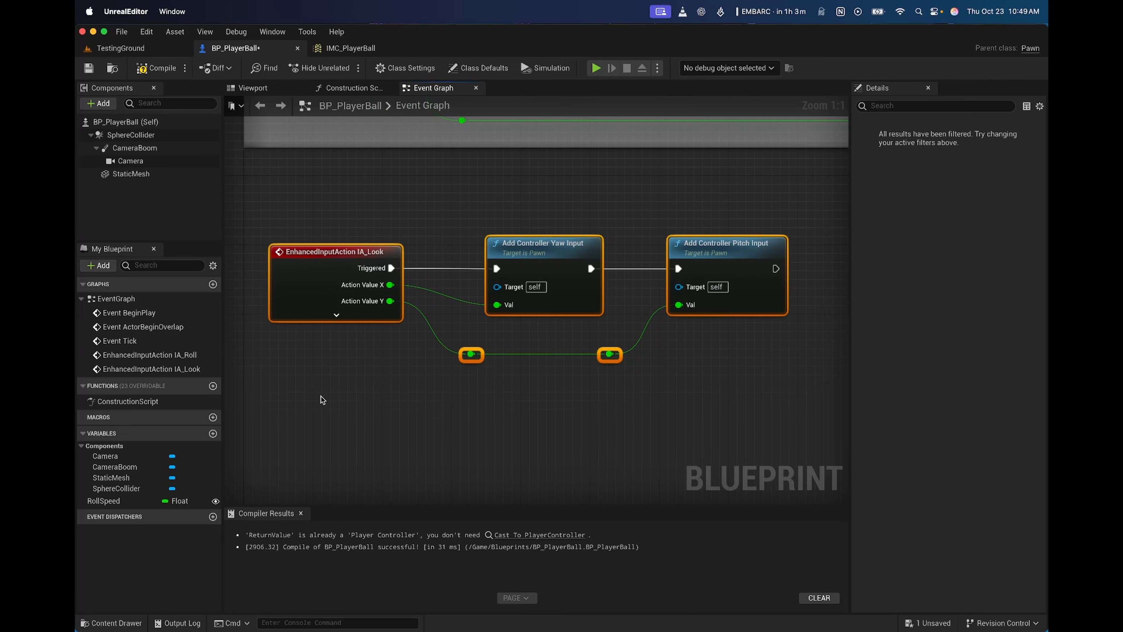
key("c")
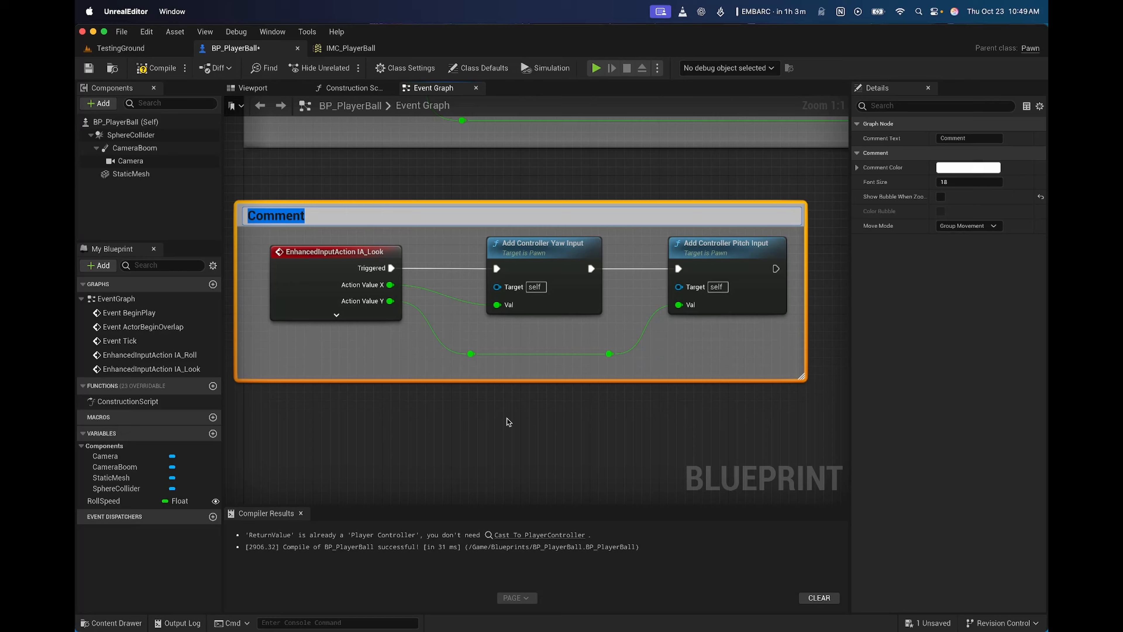
type("Camera Inpu")
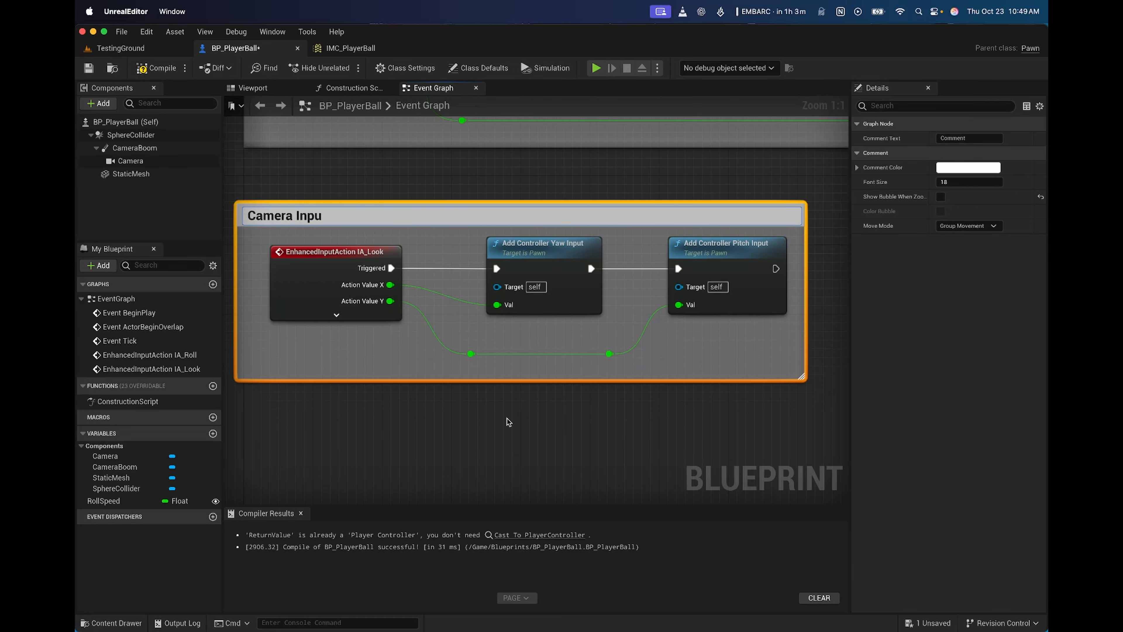
type("t")
key("Return")
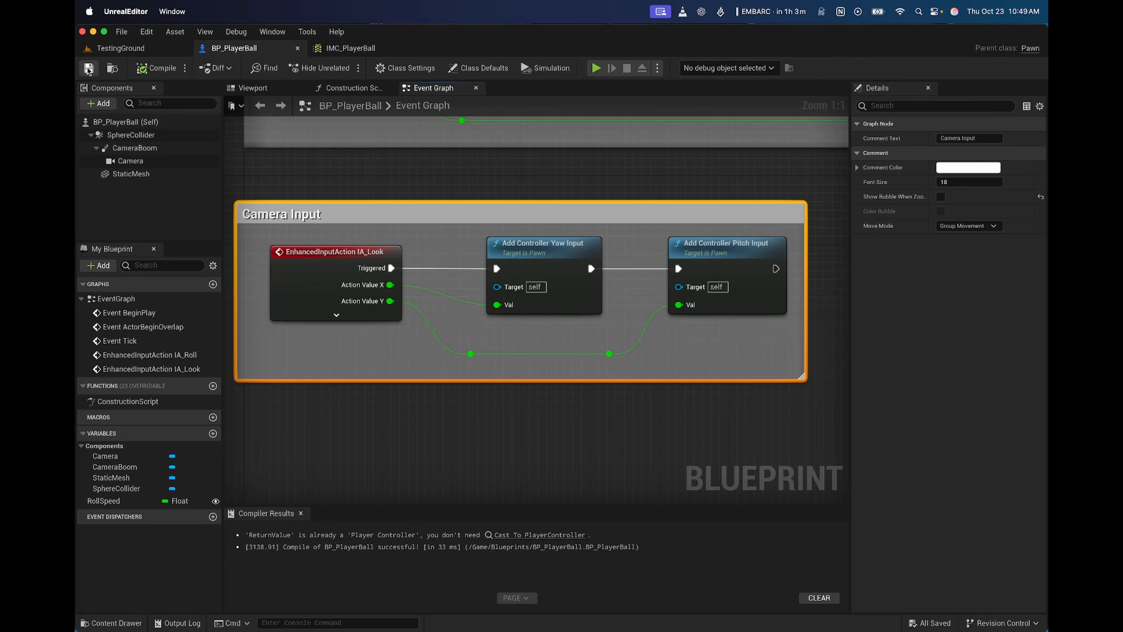
Play the TestingGround level to test looking around the ball with the mouse, and end the play session
left_click(120, 48)
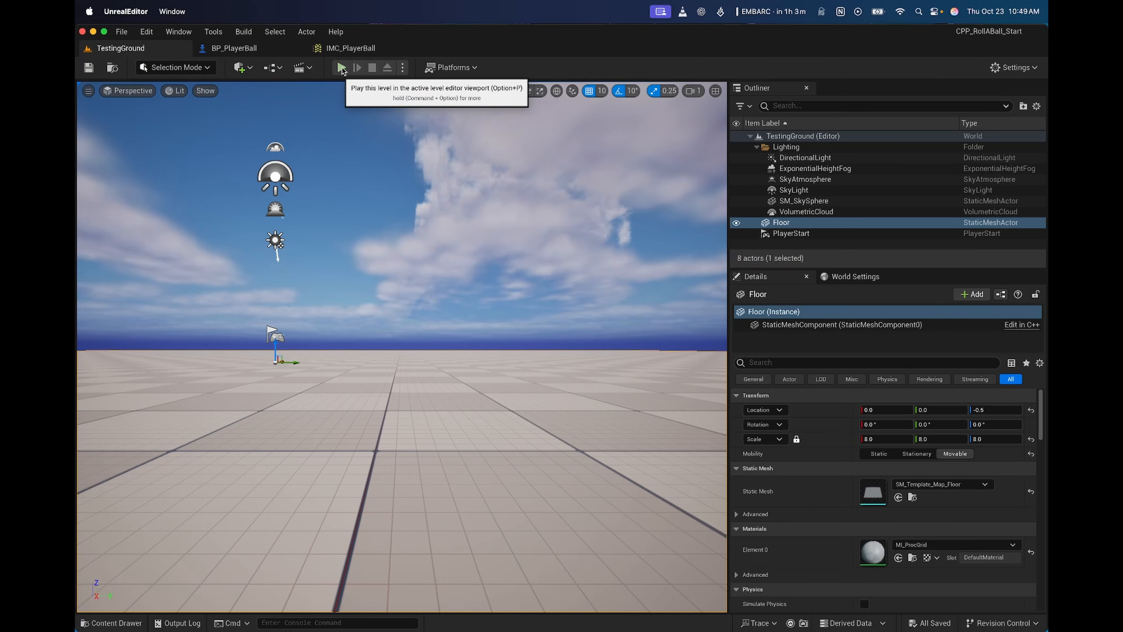
key("alt+p")
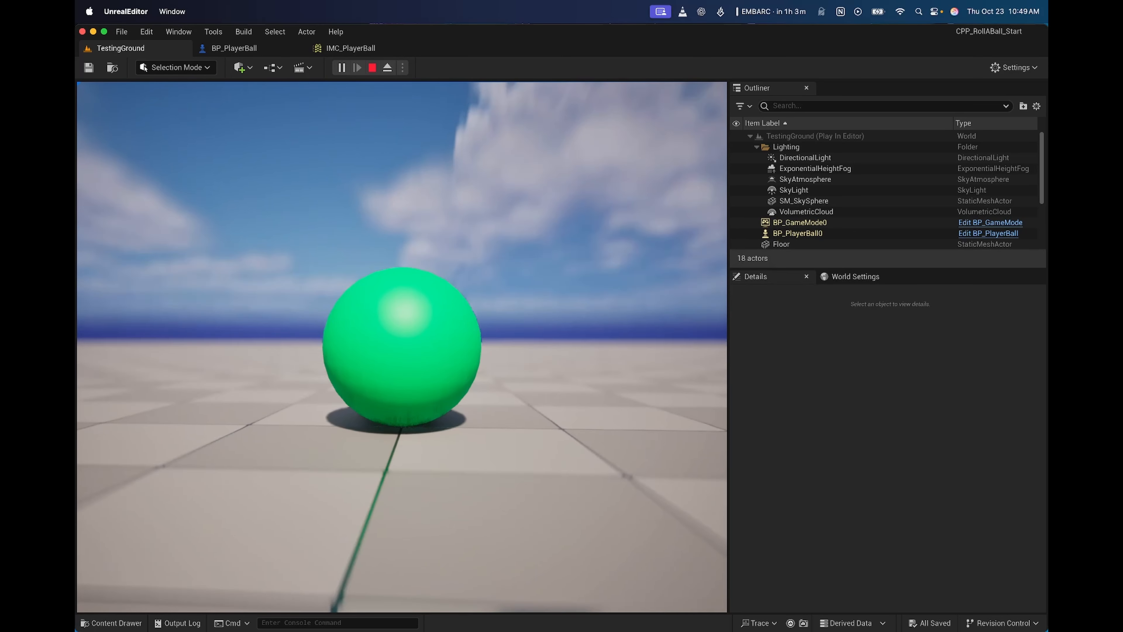
scroll(401, 347, "up", 5)
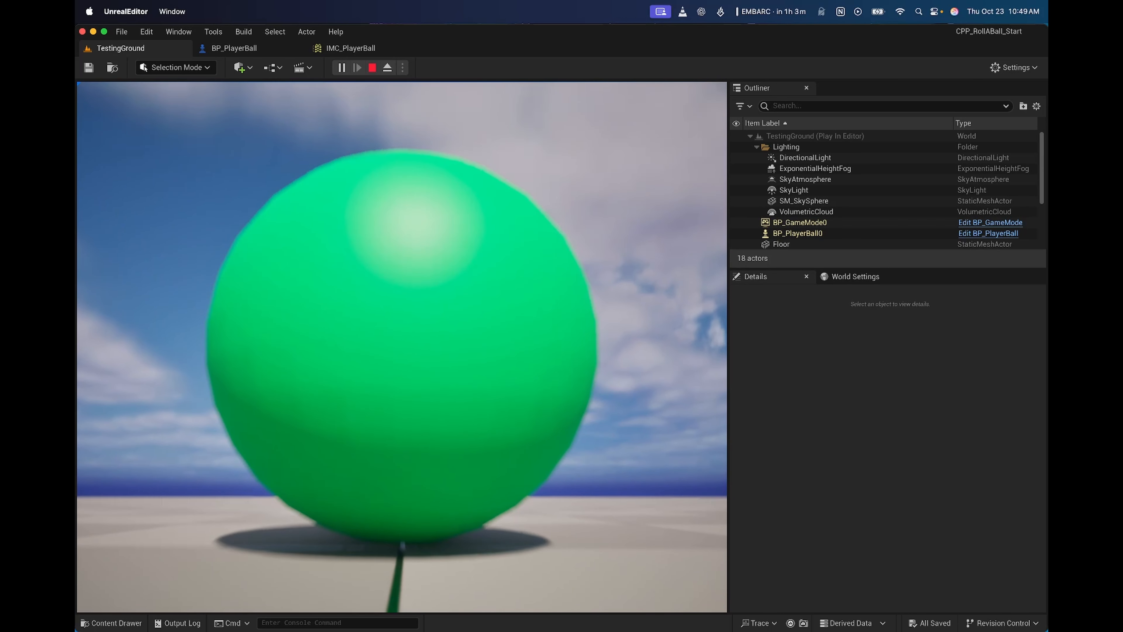
scroll(402, 347, "down", 5)
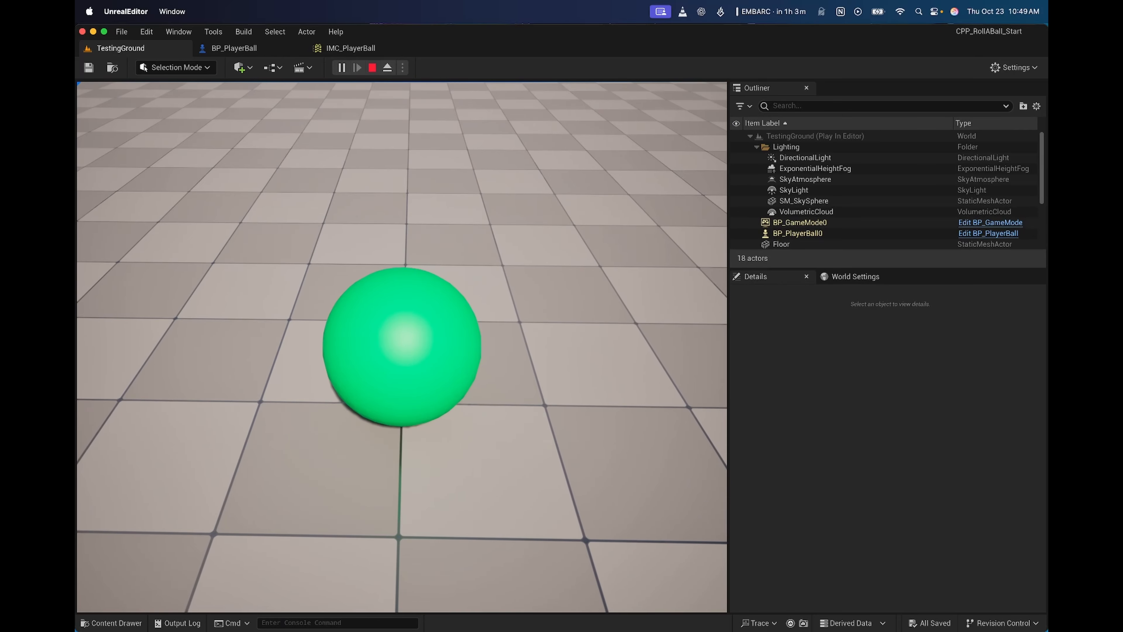
key("Escape")
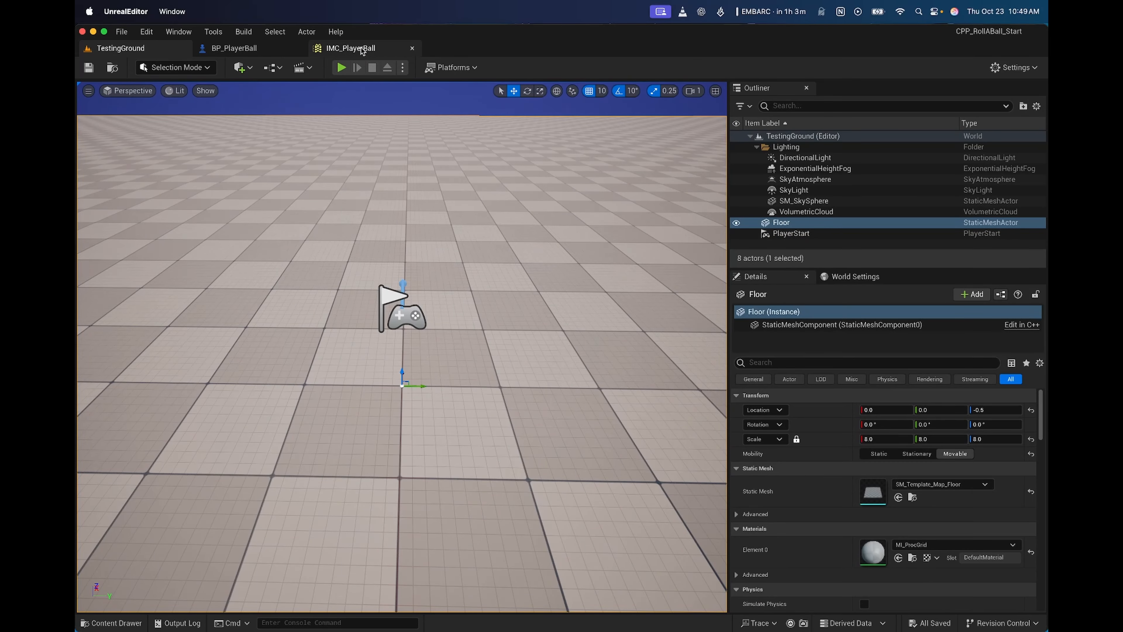
Turn off the Y axis of the Negate modifier on IA_Look's Mouse XY 2D-Axis mapping in IMC_PlayerBall and save the asset
left_click(362, 48)
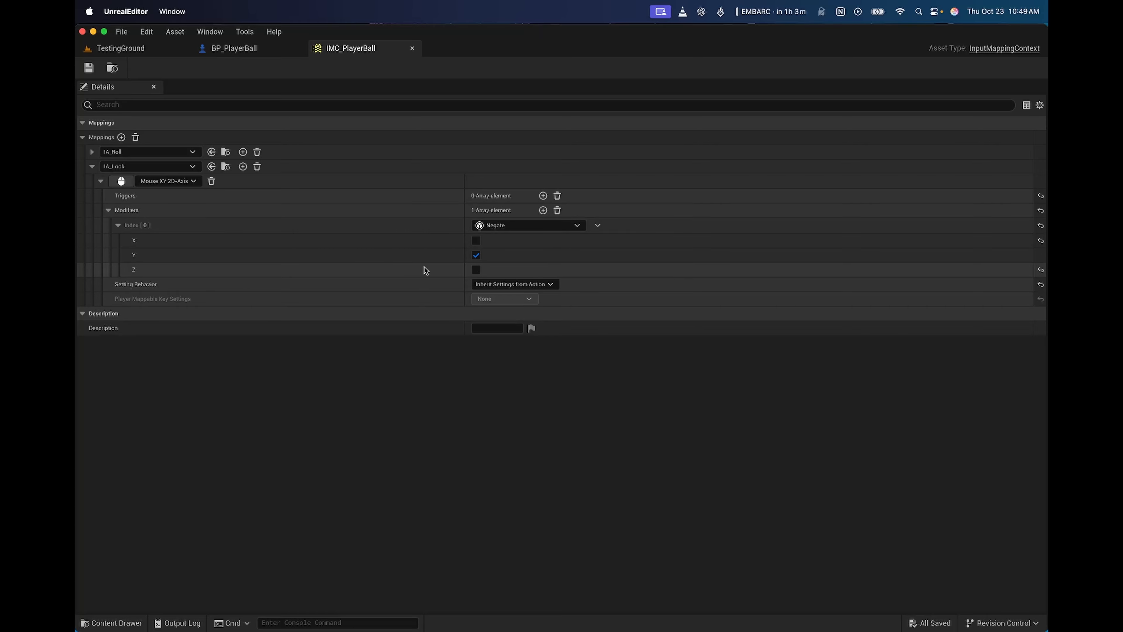
left_click(475, 255)
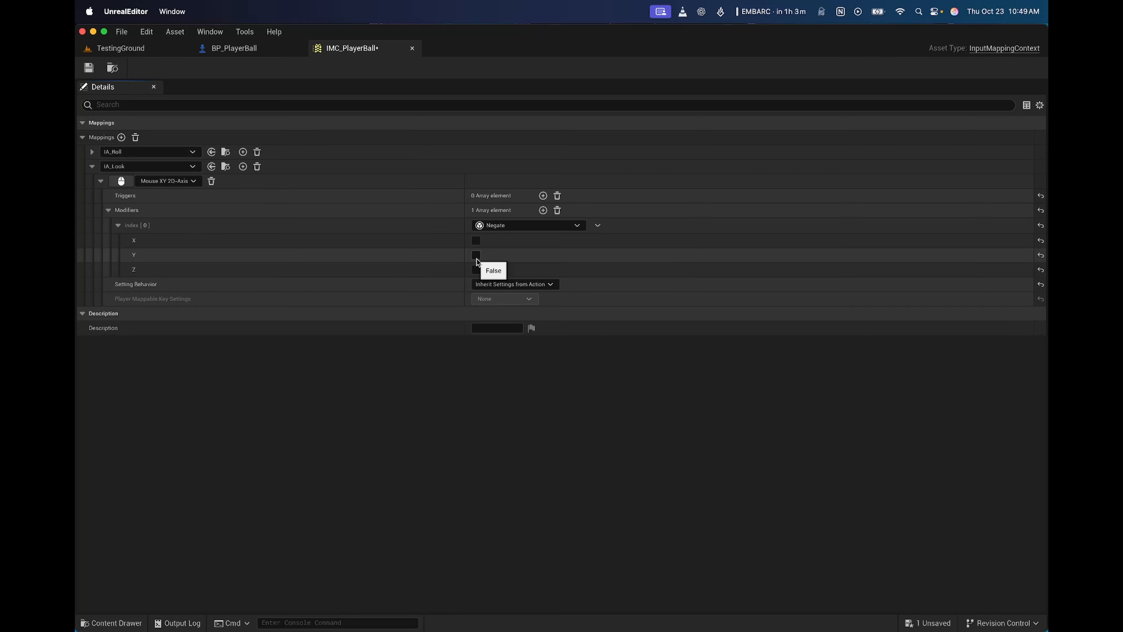
left_click(89, 69)
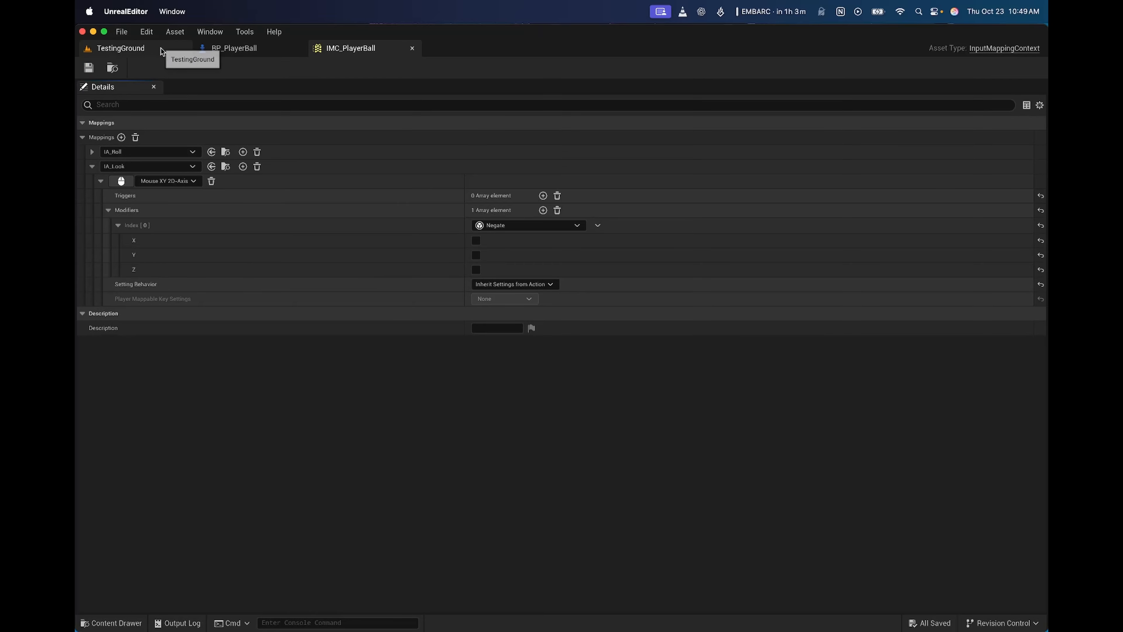
Play TestingGround to check the vertical camera look without Y negation, and stop the play session
left_click(151, 49)
left_click(342, 68)
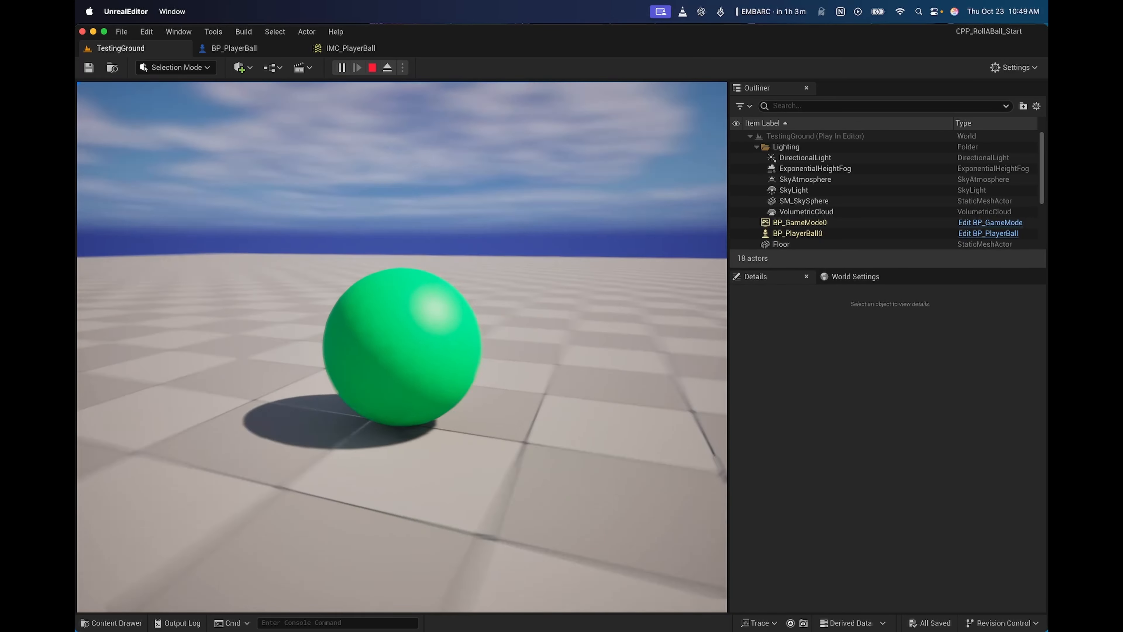
key("Escape")
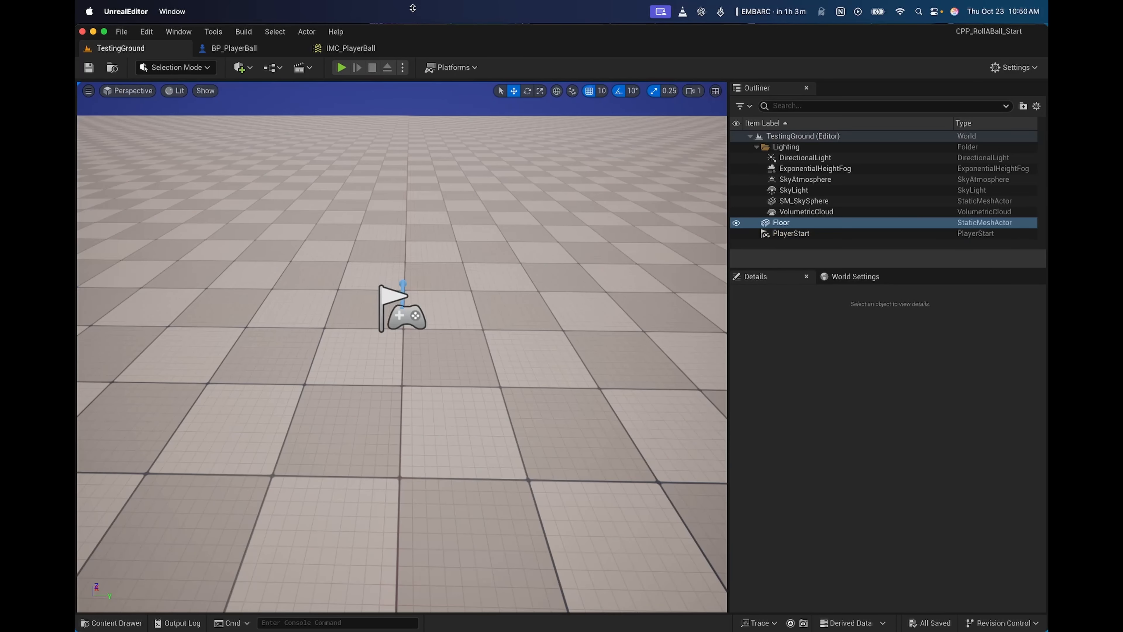
Re-enable the Y axis of the Negate modifier on IA_Look's mouse mapping in IMC_PlayerBall and save the asset
left_click(371, 46)
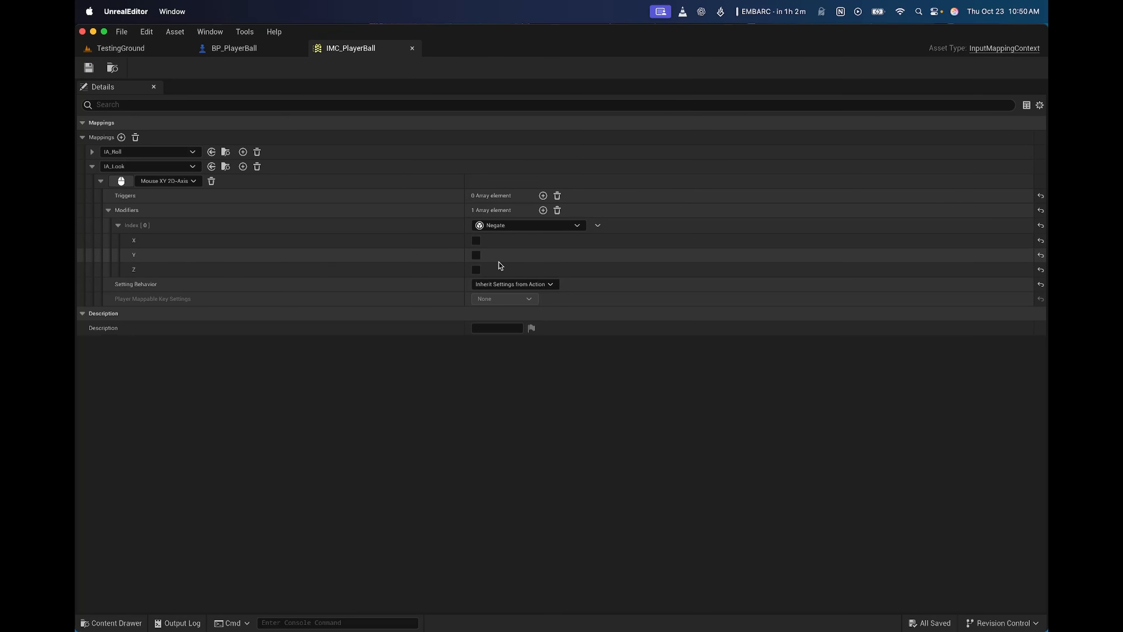
left_click(476, 255)
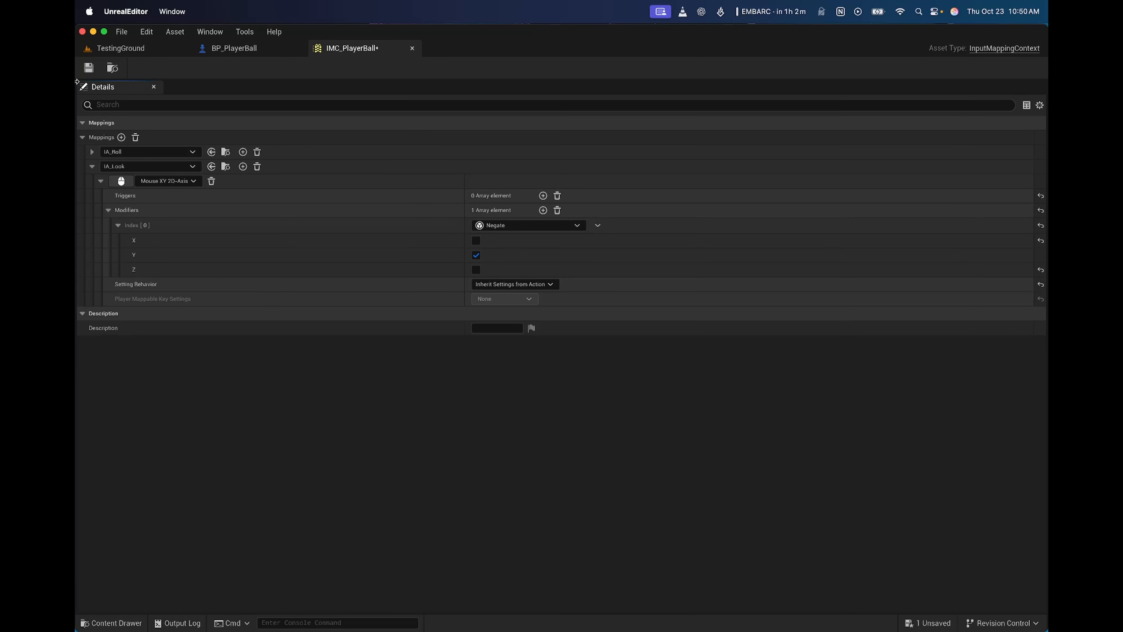
key("ctrl+Left")
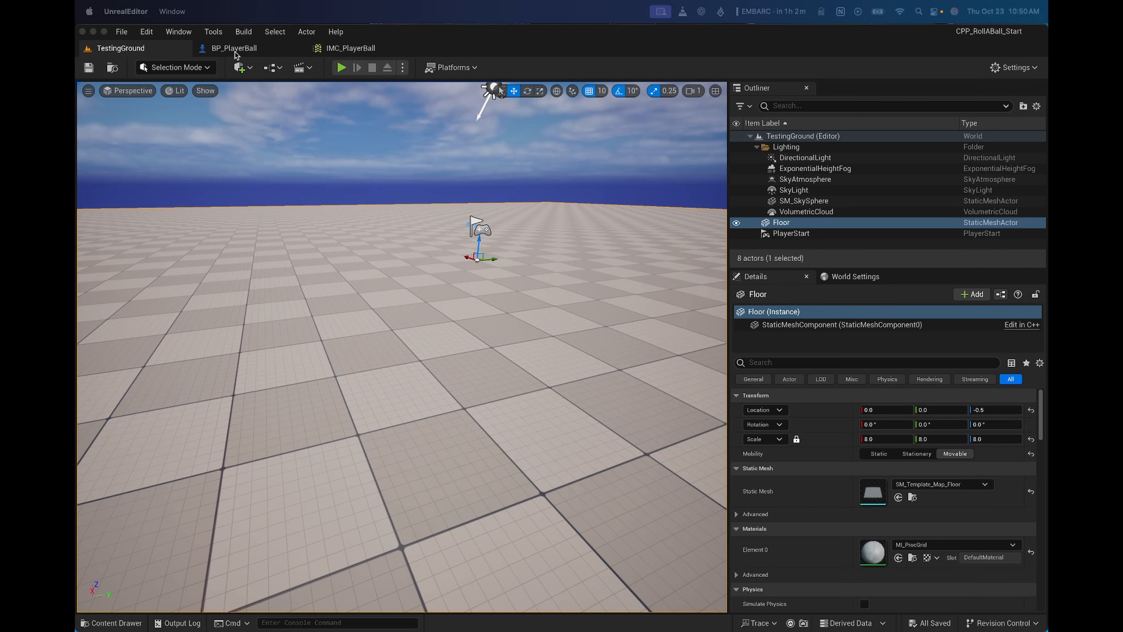
Play TestingGround again to check the camera look with Y negation enabled, and stop the play session
left_click(368, 100)
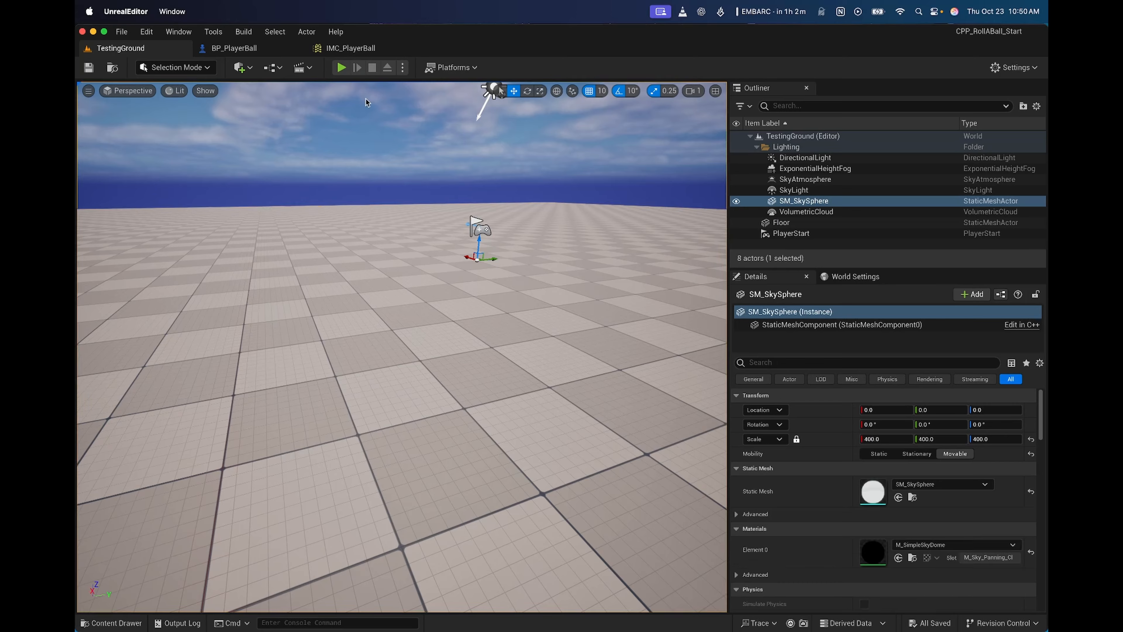
left_click(341, 67)
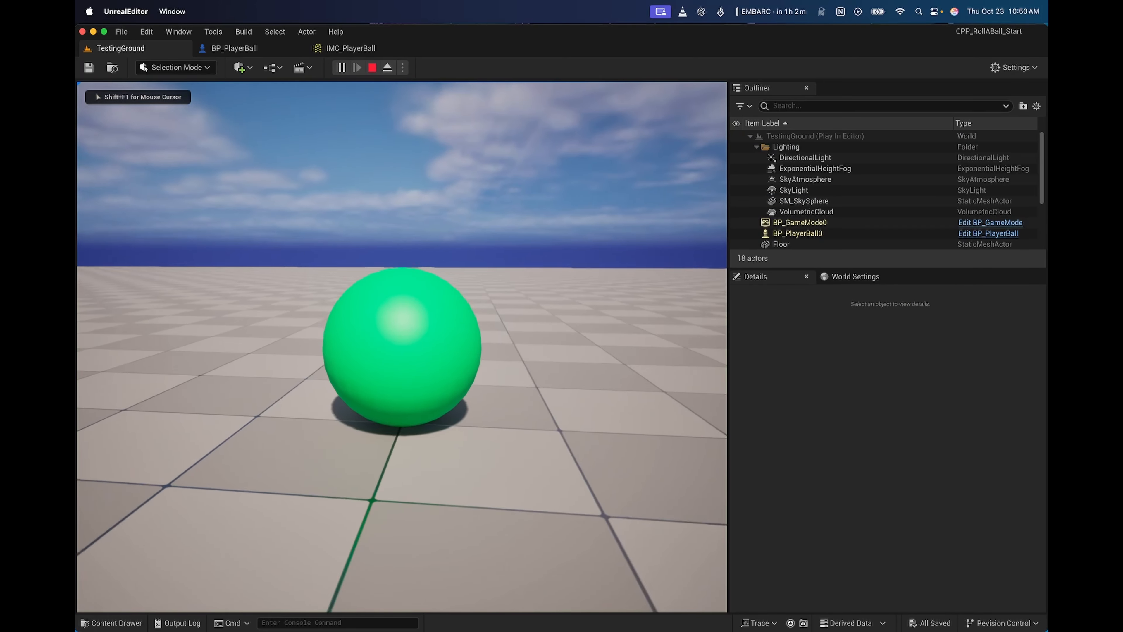
key("Escape")
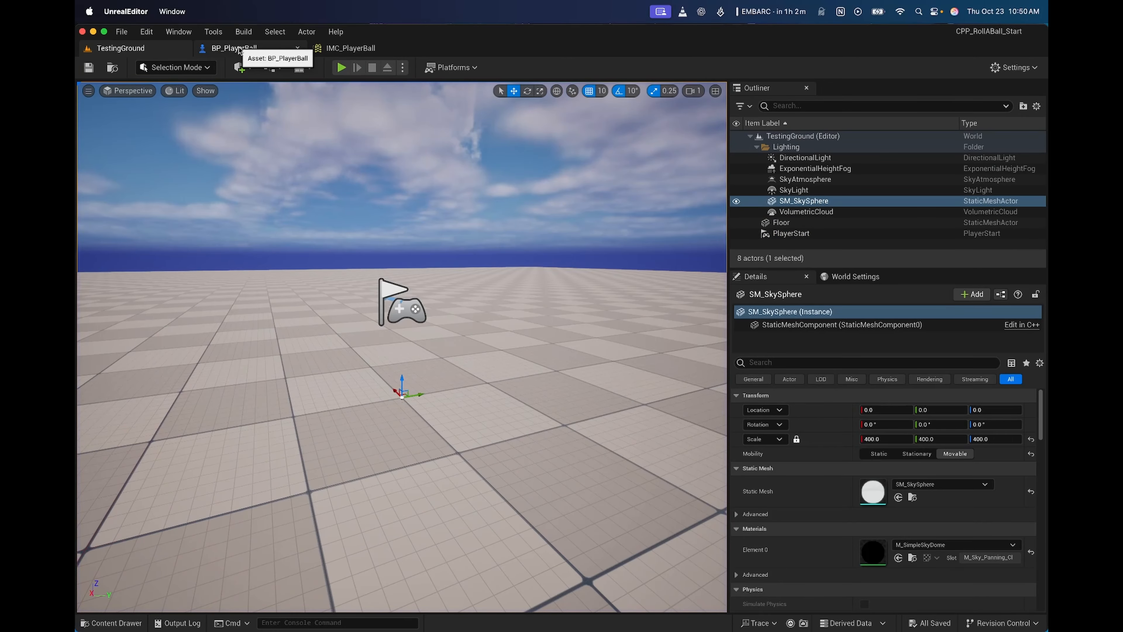
Increase the Target Arm Length of BP_PlayerBall's CameraBoom to move the camera farther from the ball, and compile the blueprint
left_click(238, 49)
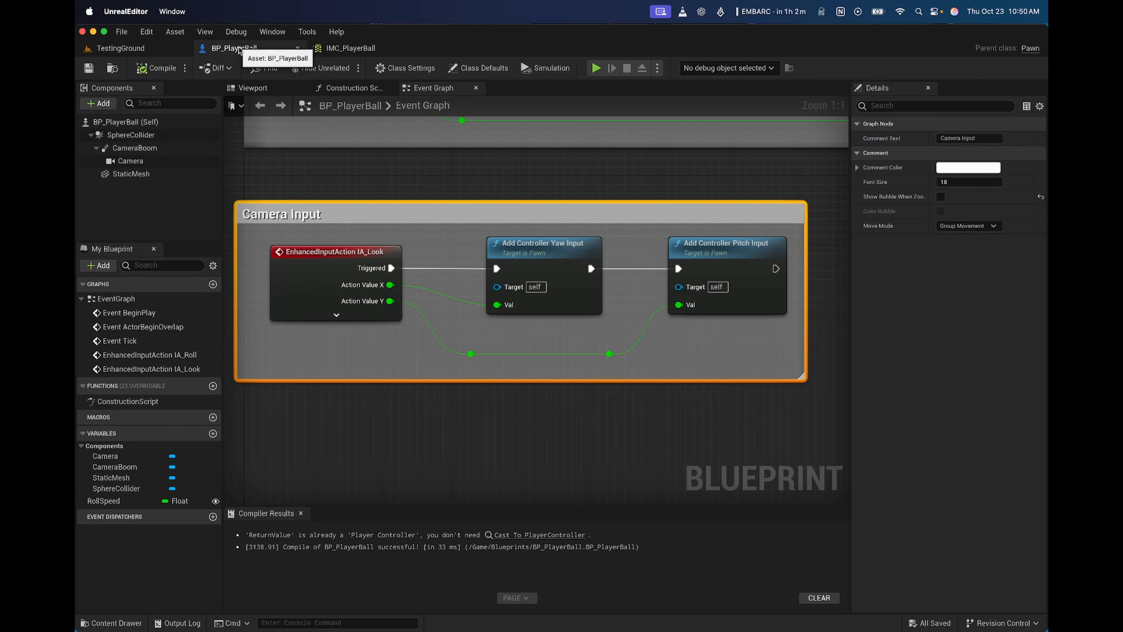
left_click(143, 147)
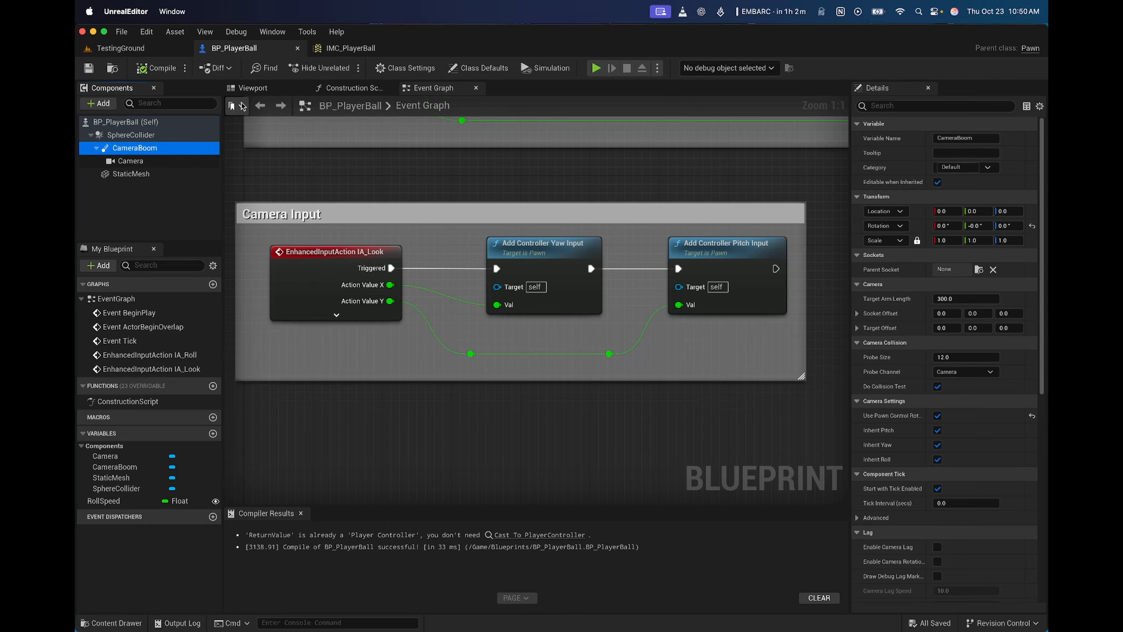
left_click(253, 88)
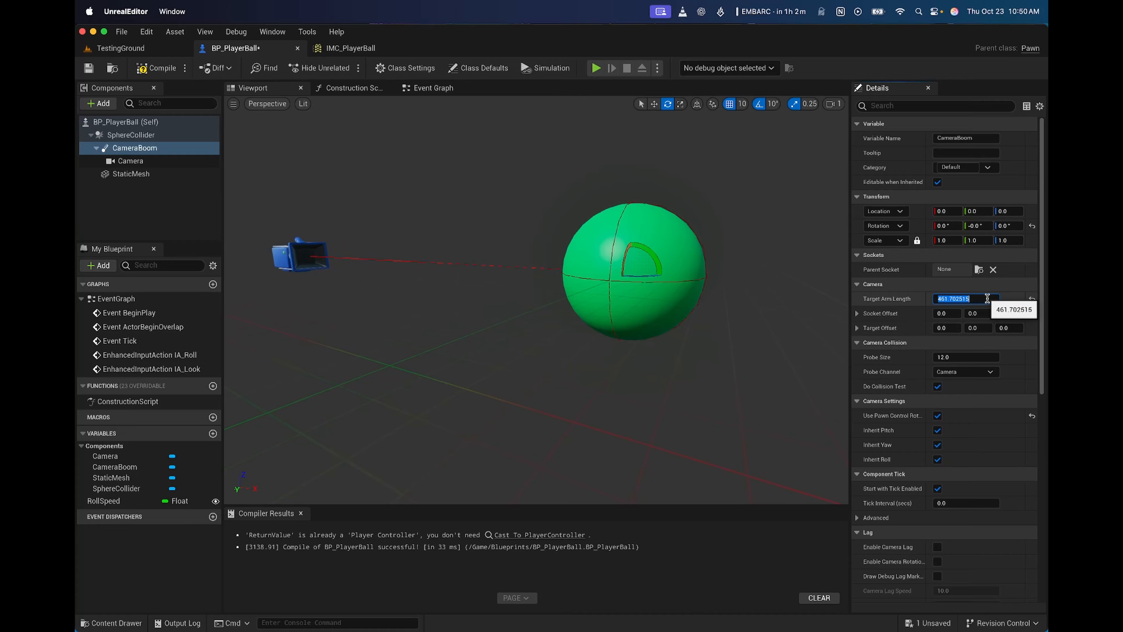
left_click(1012, 287)
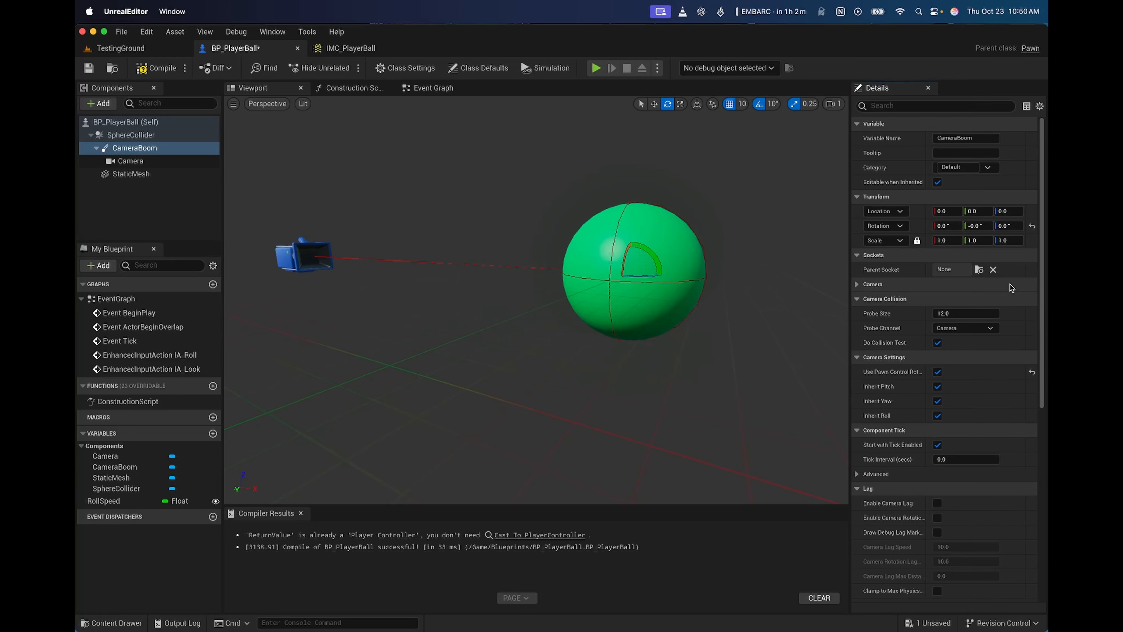
left_click(316, 257)
left_click(165, 73)
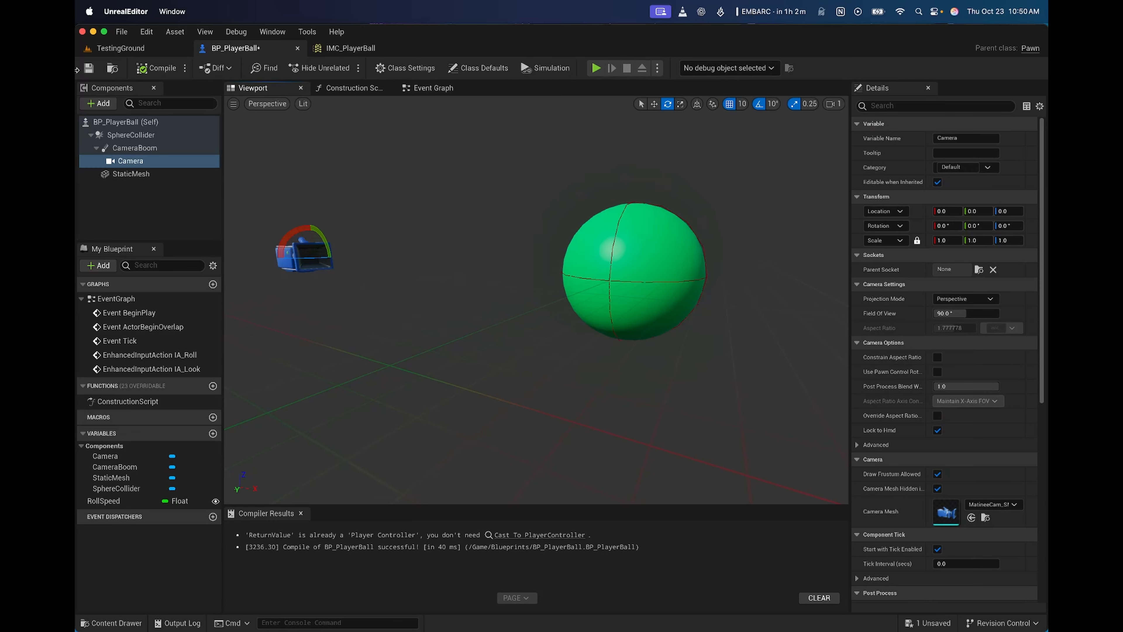
Play TestingGround and roll the ball forward while looking around to check the new camera distance, and stop the play session
left_click(121, 48)
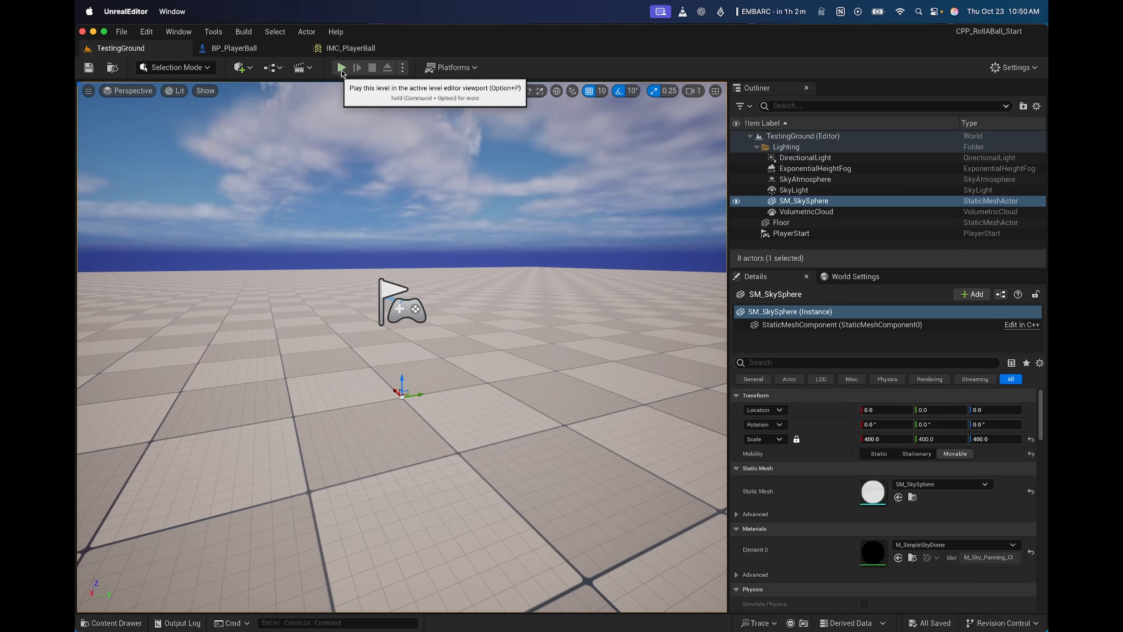
left_click(342, 67)
key("w")
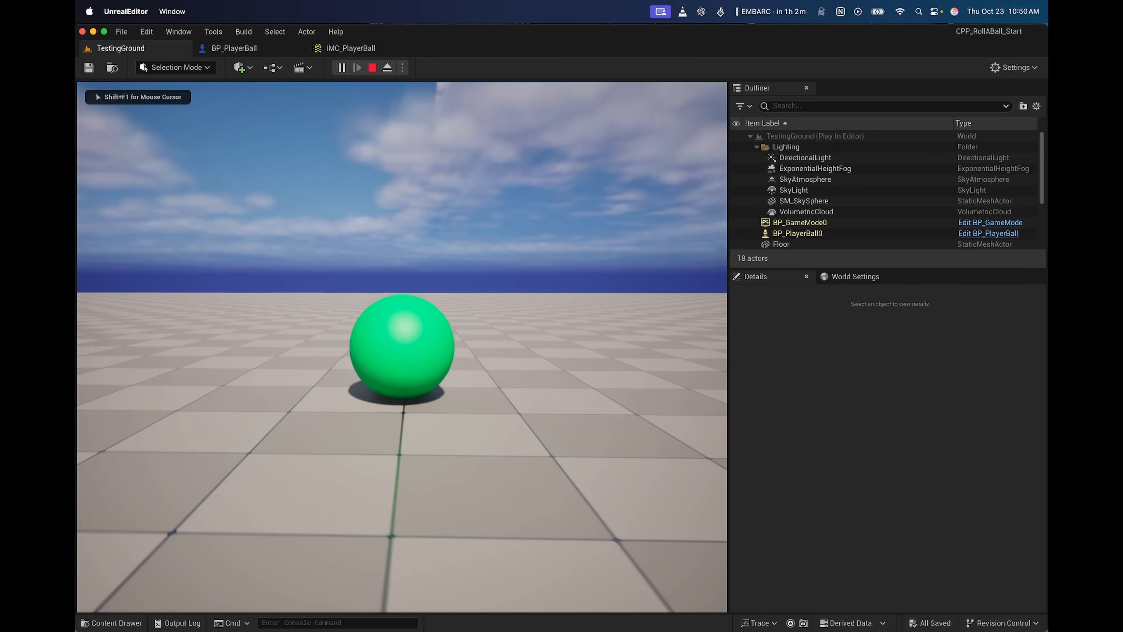
key("w")
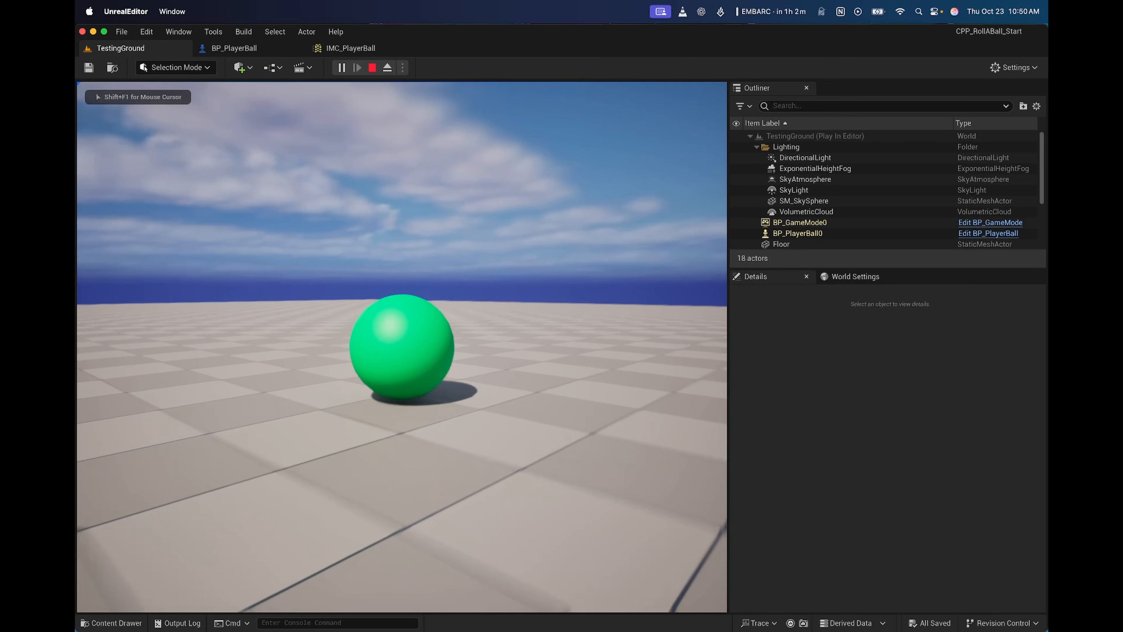
key("w")
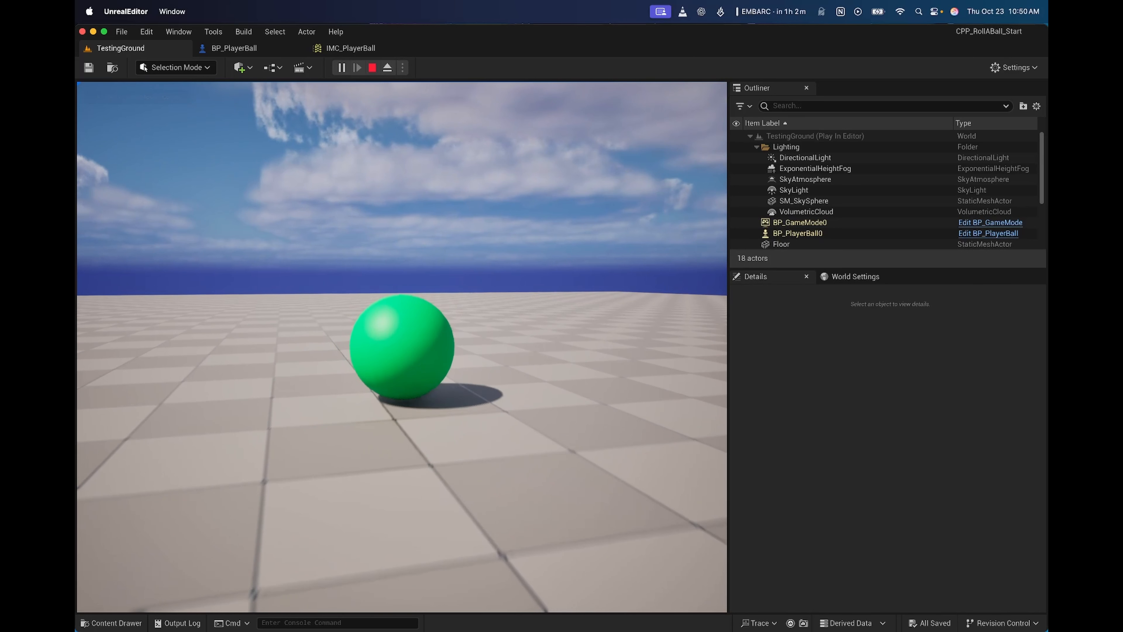
key("w")
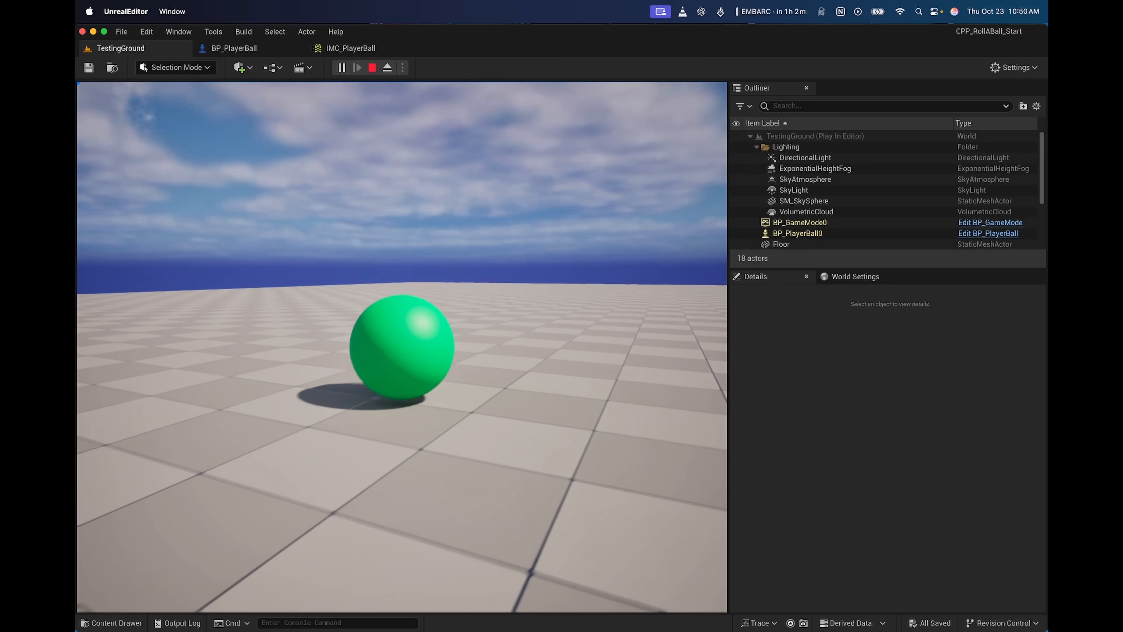
key("w")
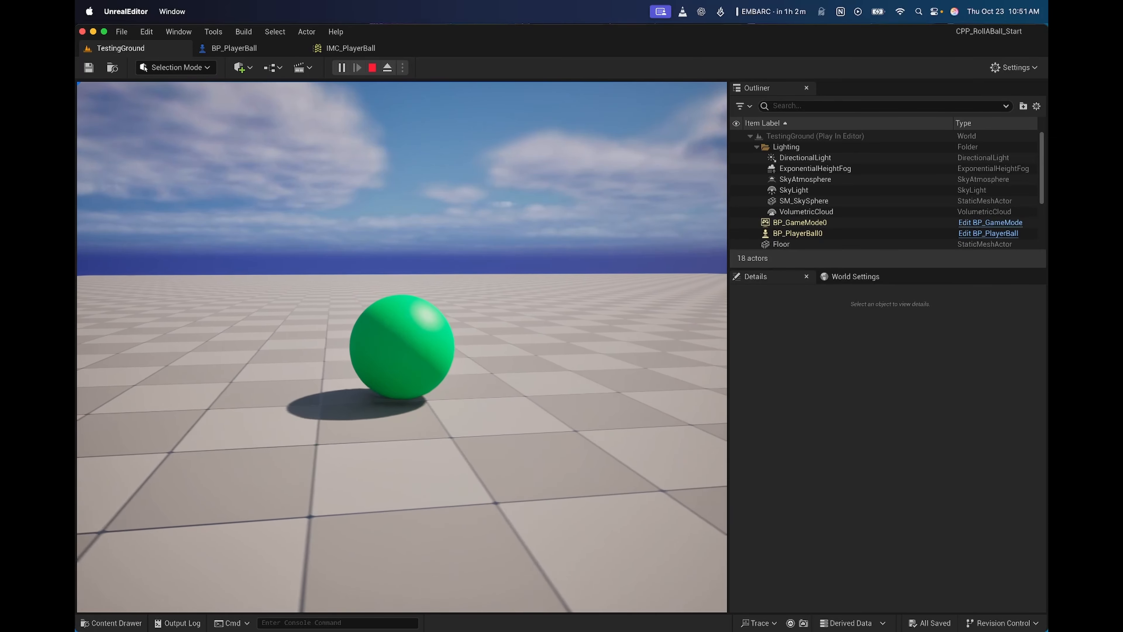
key("Escape")
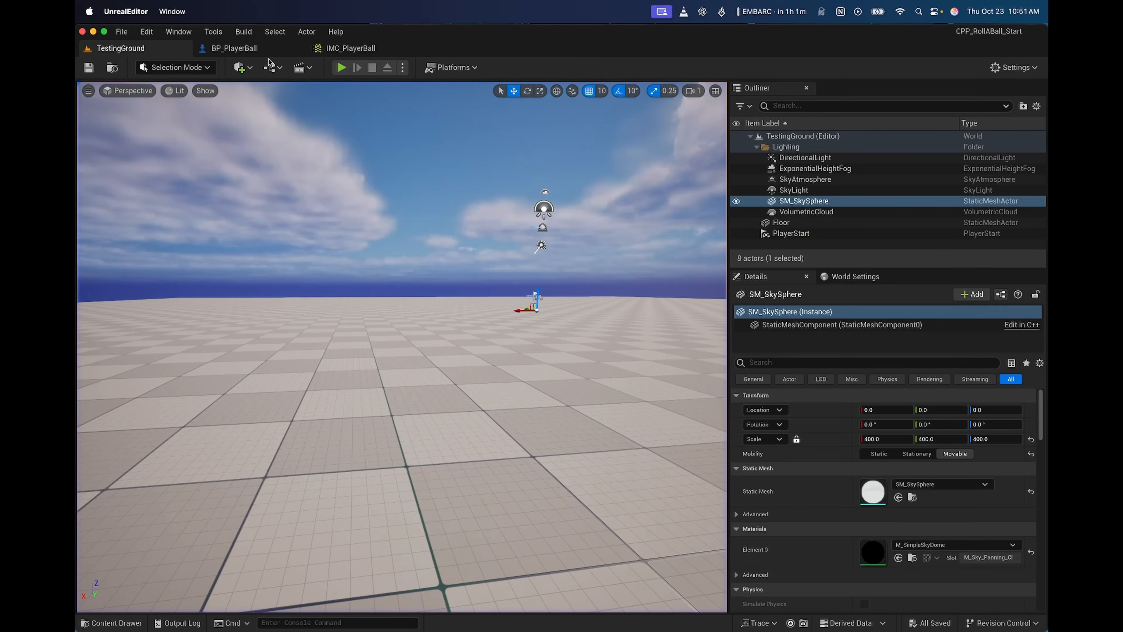
Raise the Camera component of BP_PlayerBall to a Z location of 40, and compile and save the blueprint
left_click(255, 51)
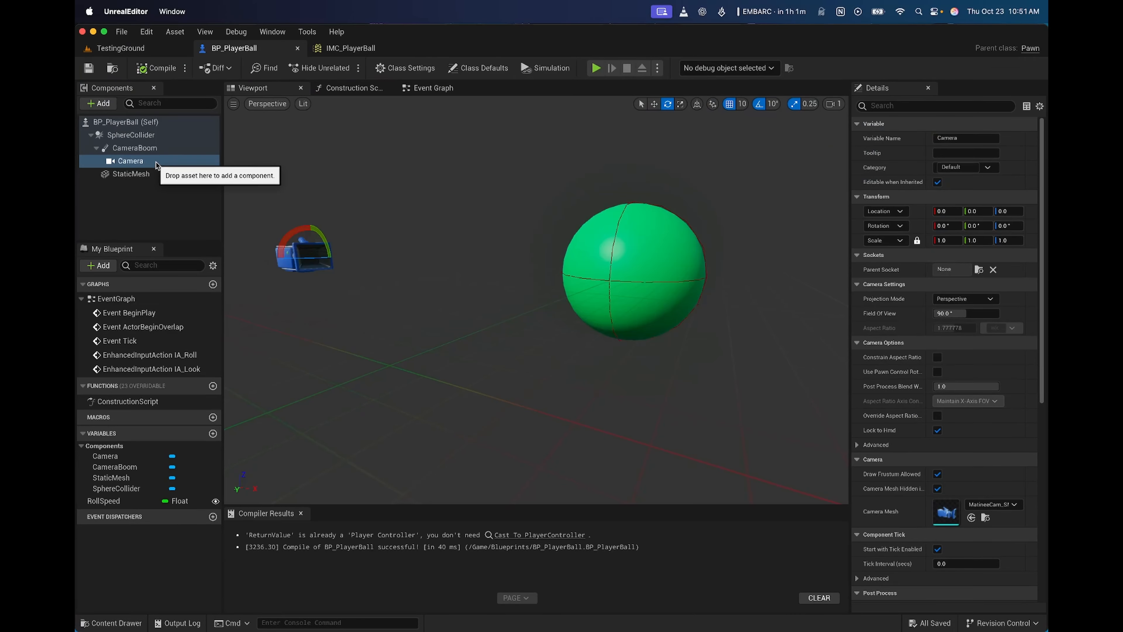
left_click(142, 148)
left_click(131, 161)
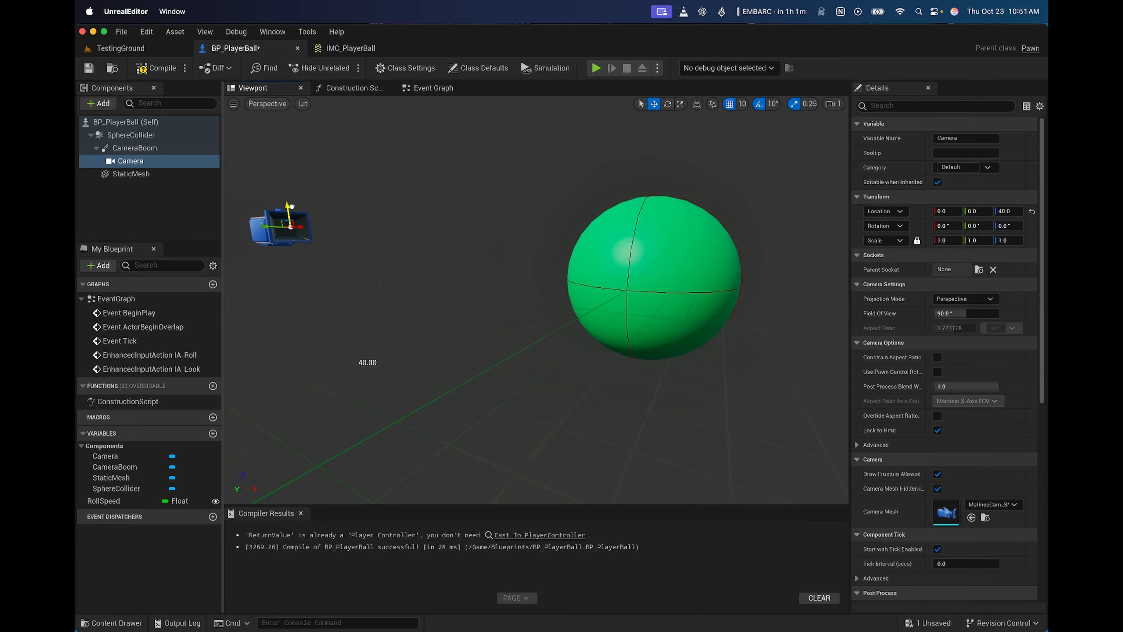
left_click(160, 71)
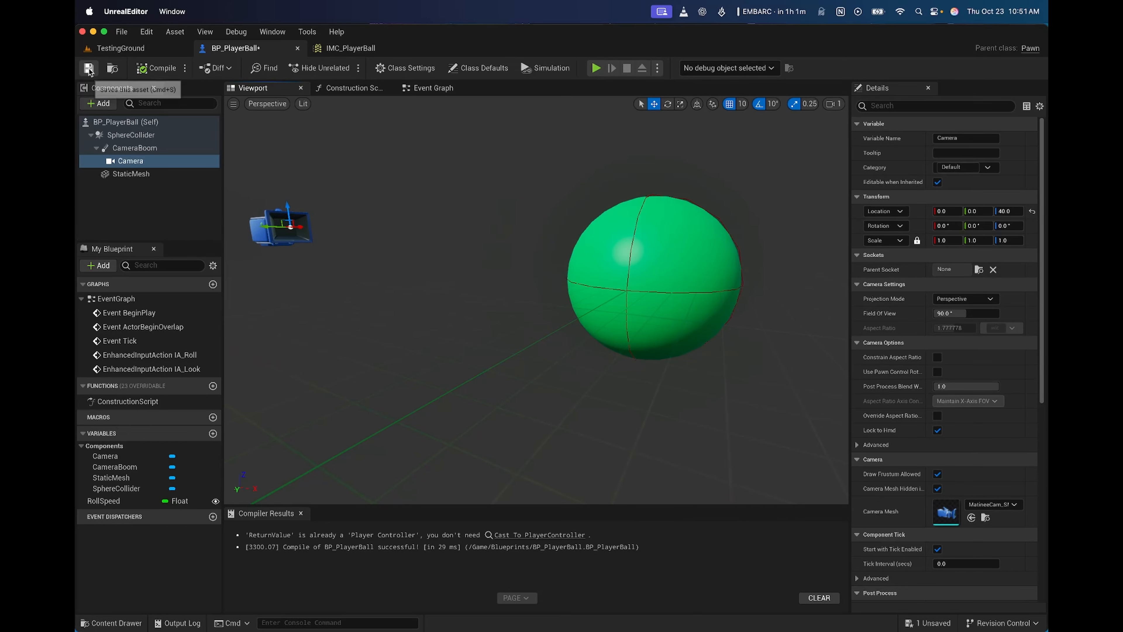
Play TestingGround to check the view from the raised camera, and stop the play session
left_click(121, 48)
left_click(343, 67)
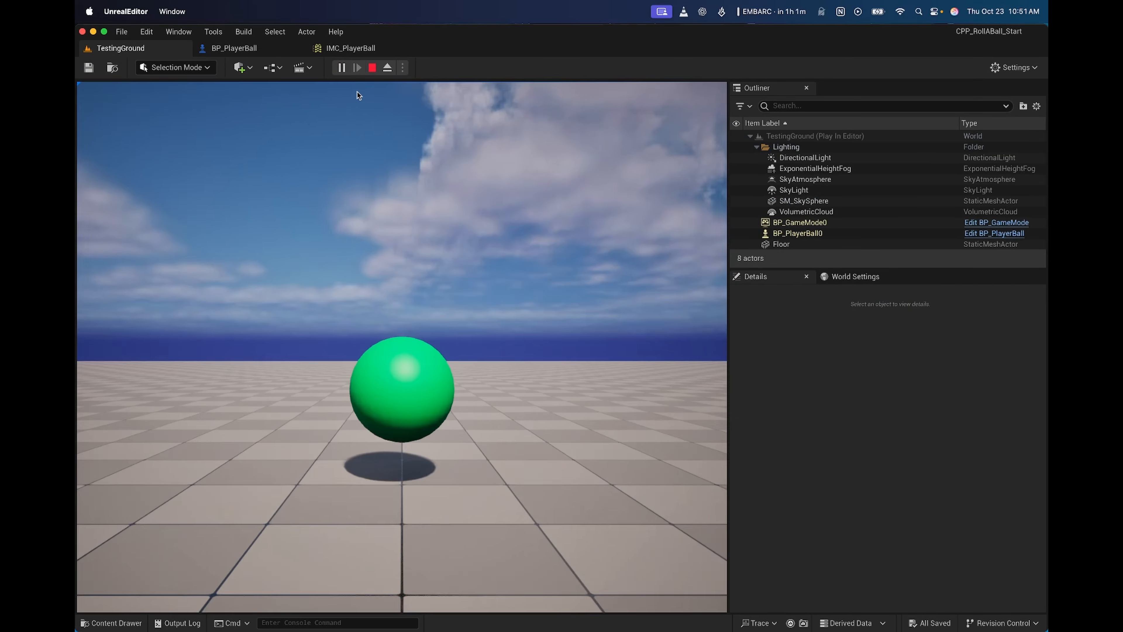
left_click(402, 347)
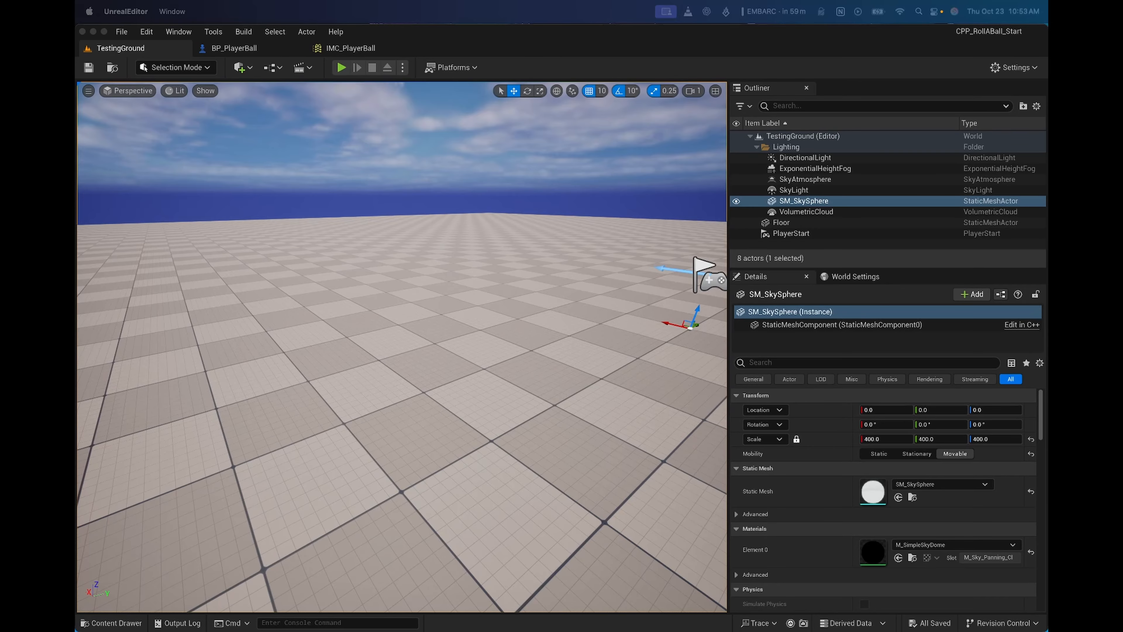
Enable Camera Lag and Camera Rotation Lag on BP_PlayerBall's CameraBoom
left_click(217, 48)
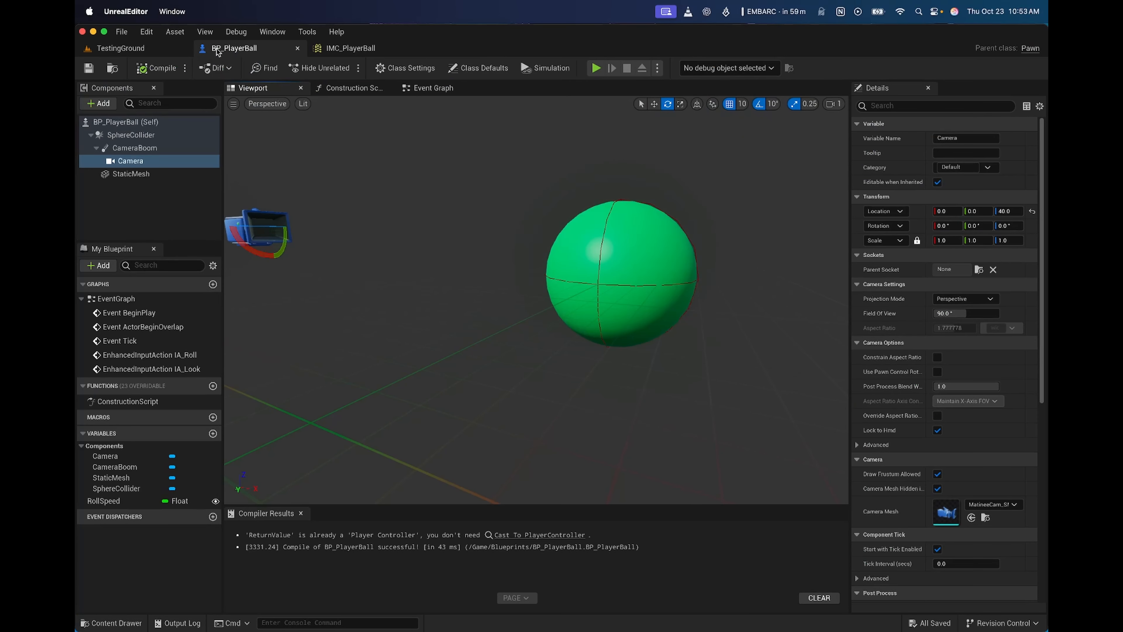
left_click(172, 148)
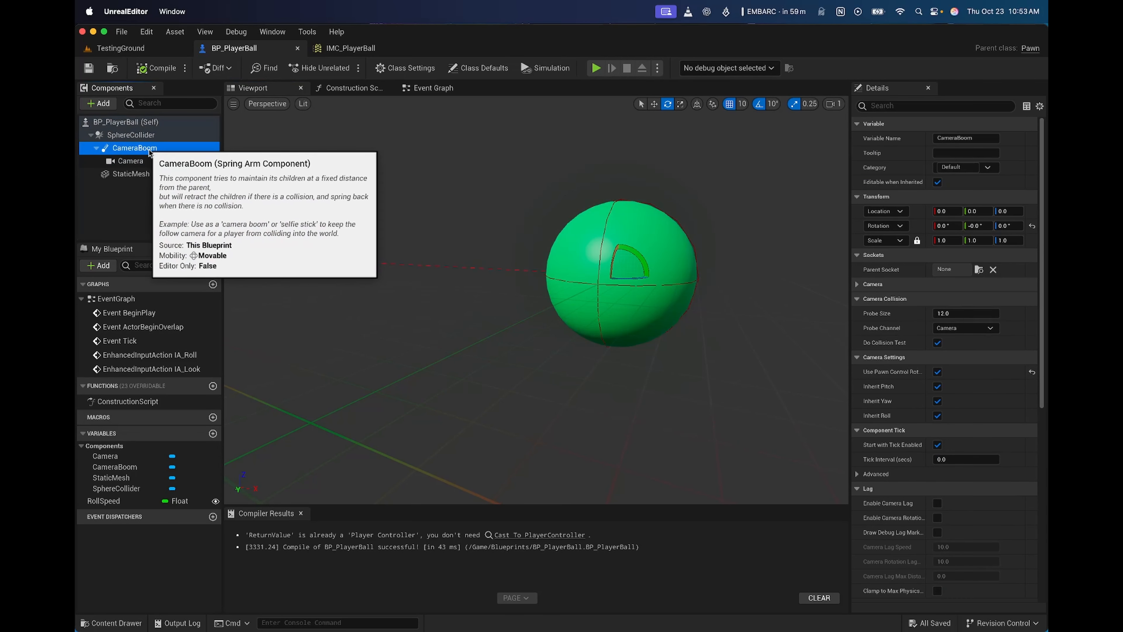
scroll(996, 413, "down", 5)
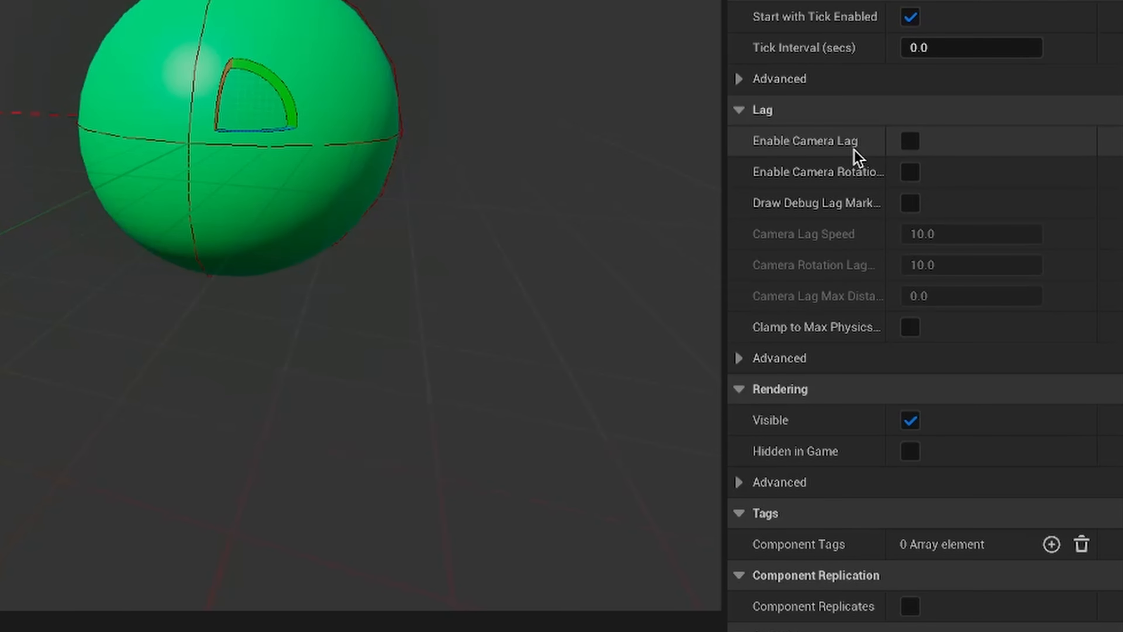
left_click_drag(726, 195, 622, 195)
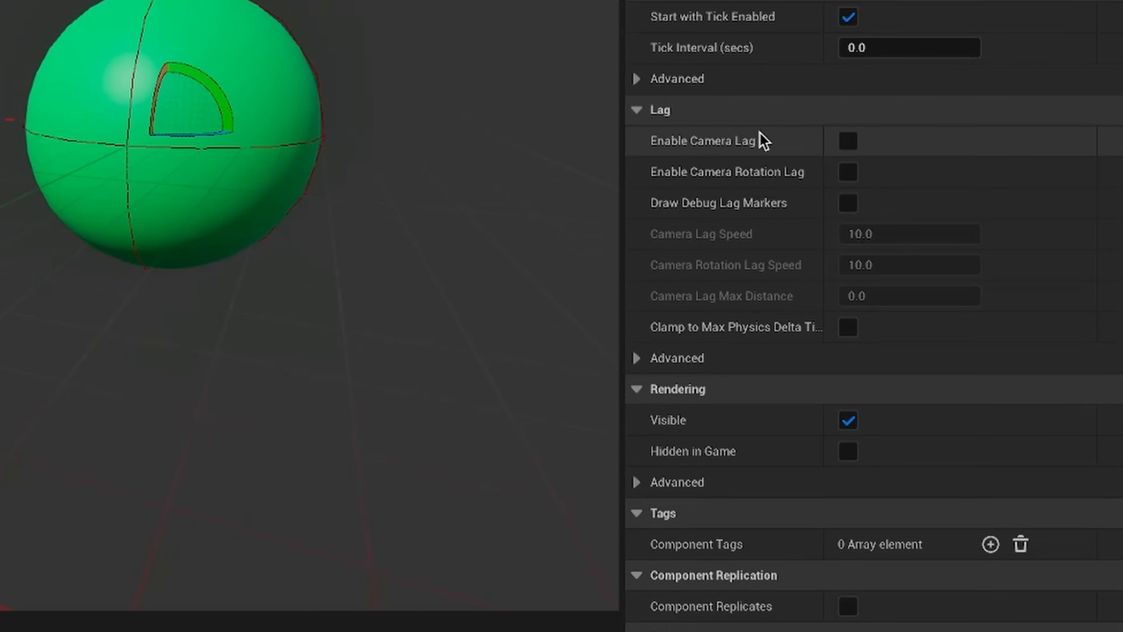
left_click(849, 142)
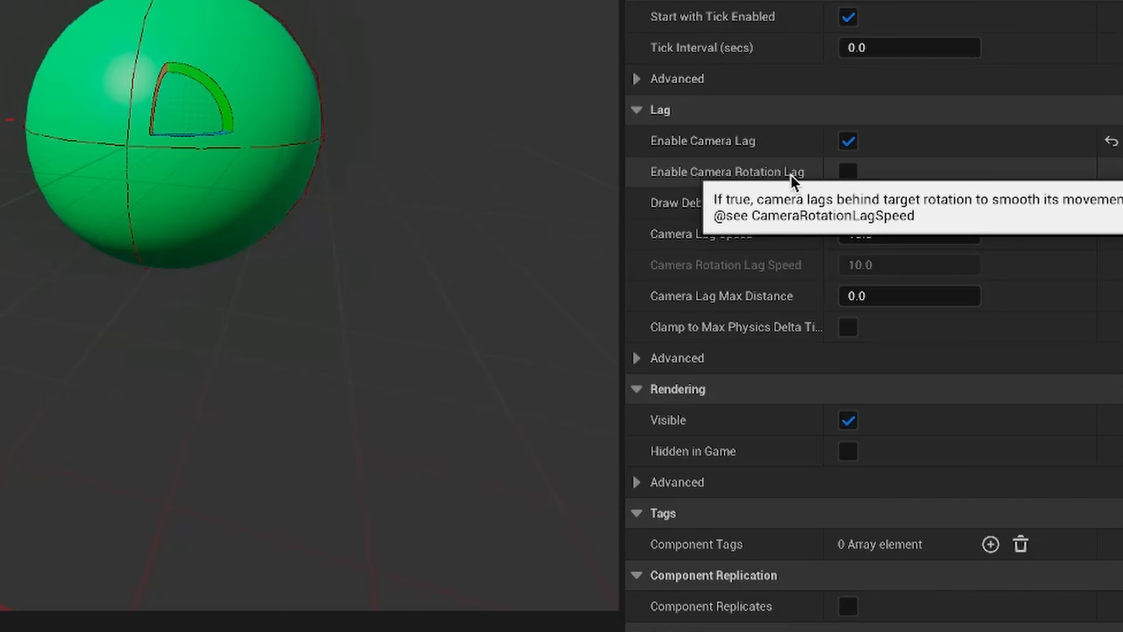
left_click(848, 173)
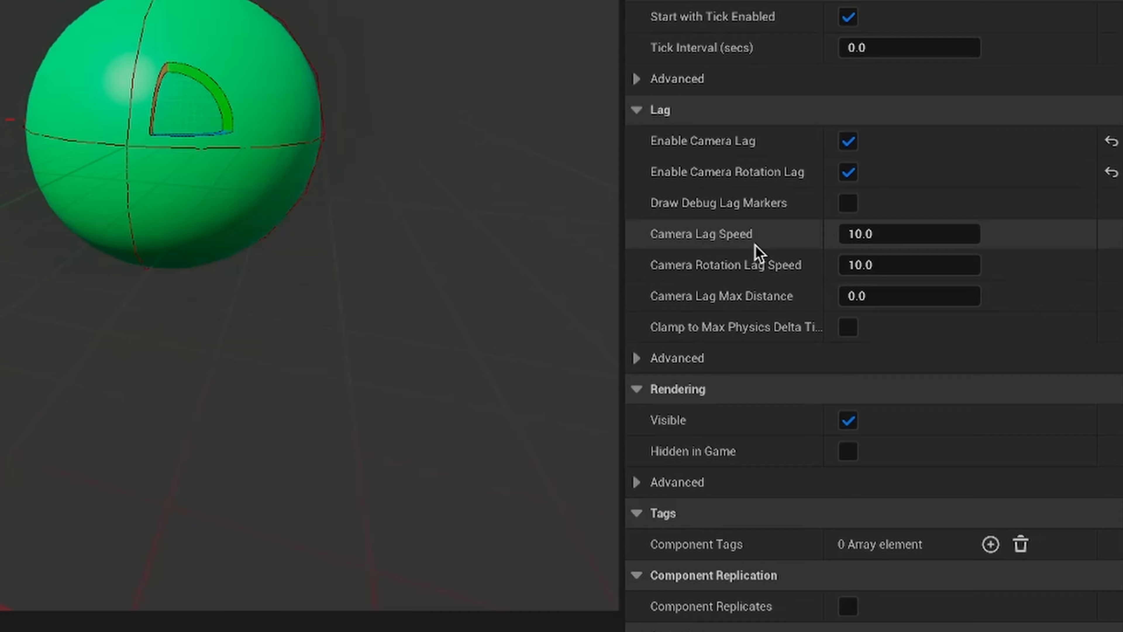
Set the CameraBoom's Camera Lag Speed to 3 and Camera Rotation Lag Speed to 5, and compile and save the blueprint
left_click(894, 232)
type("5")
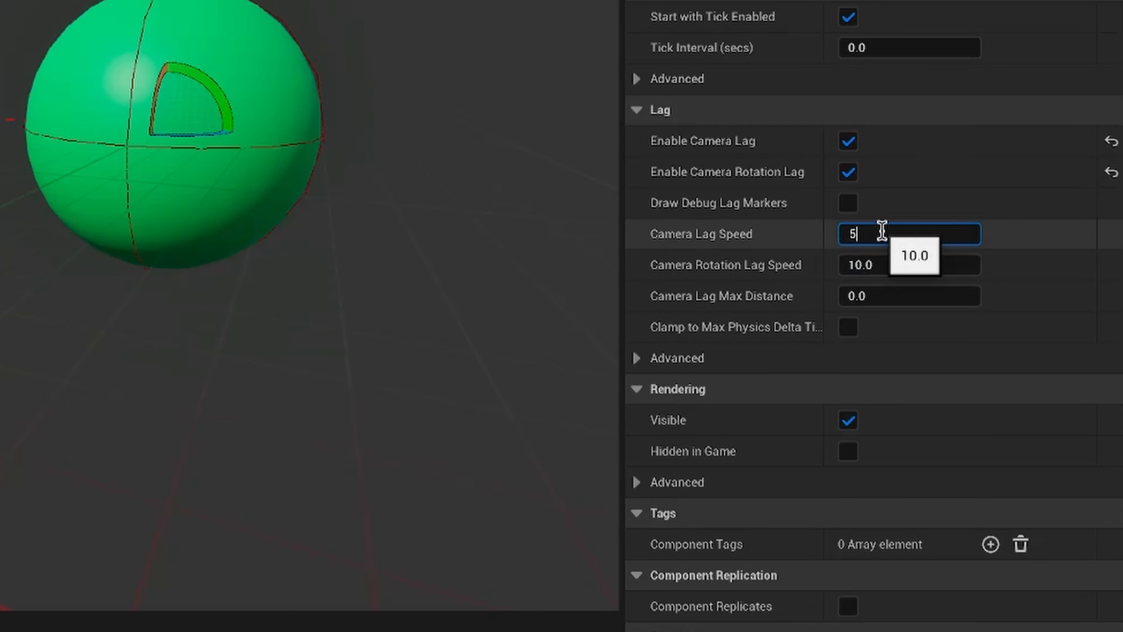
key("BackSpace")
type("3")
key("Return")
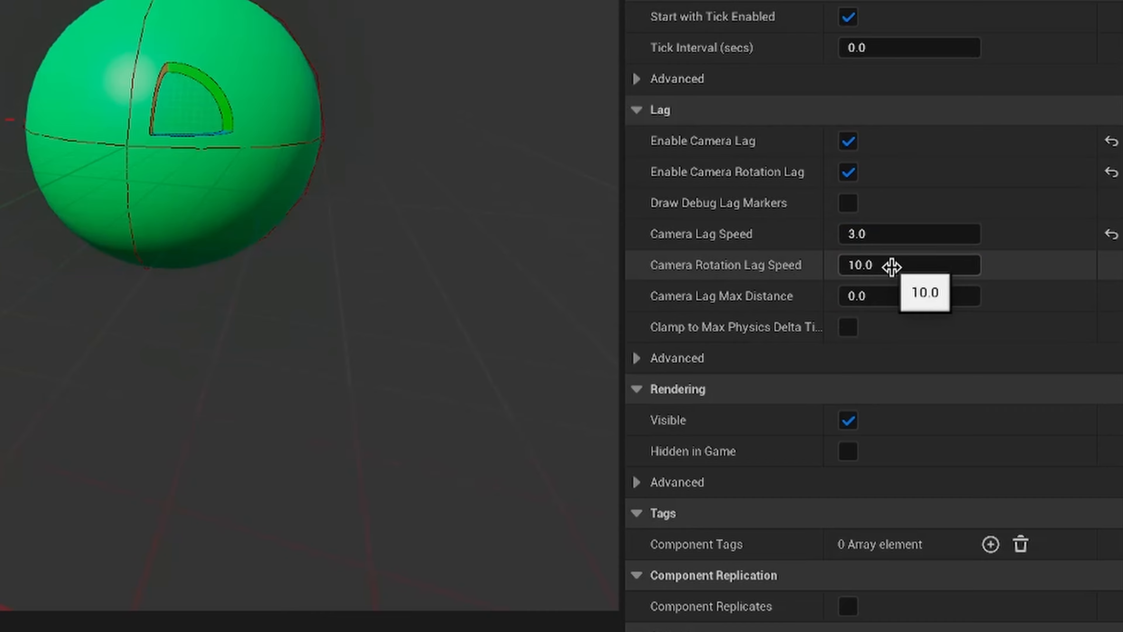
left_click(891, 267)
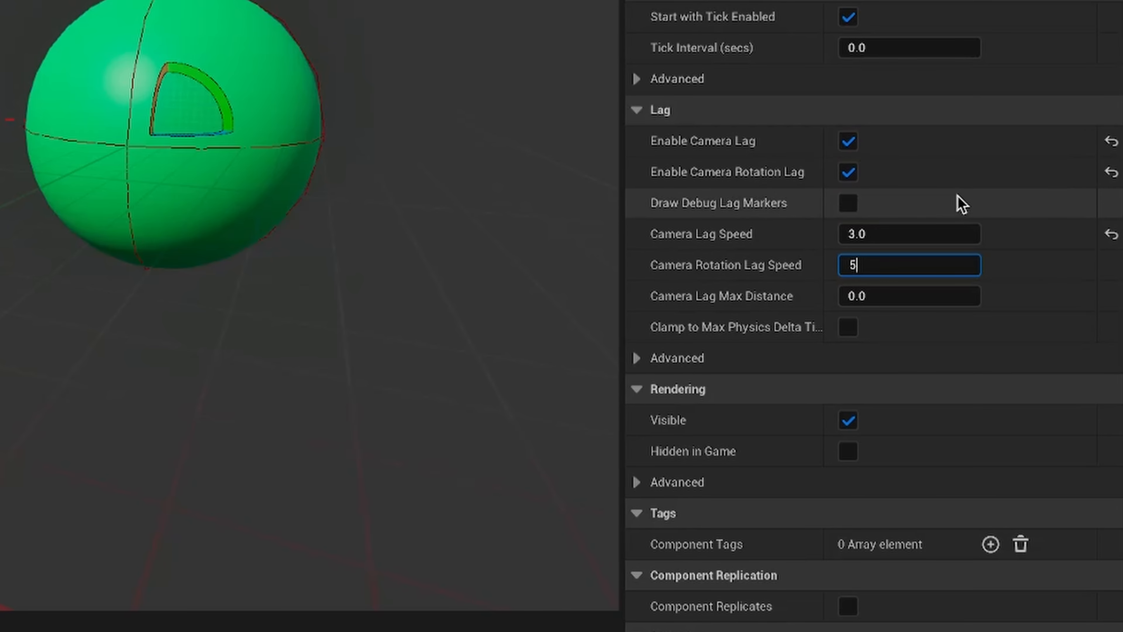
key("Return")
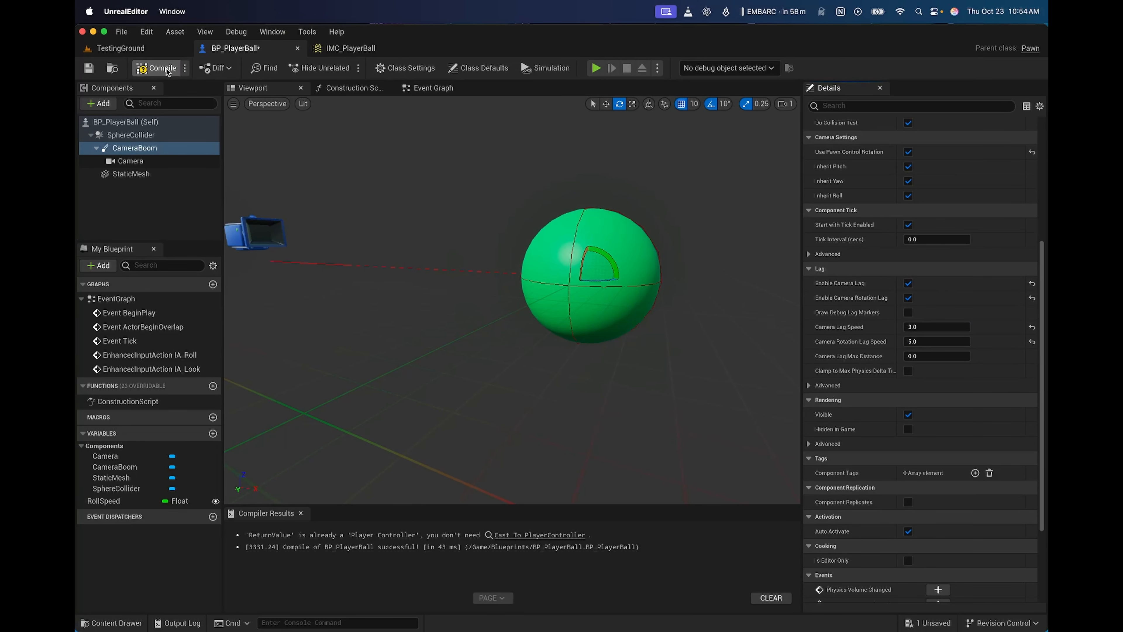
left_click(166, 70)
left_click(88, 68)
Play TestingGround to check how the camera lags behind the rolling ball, and stop the play session
left_click(120, 47)
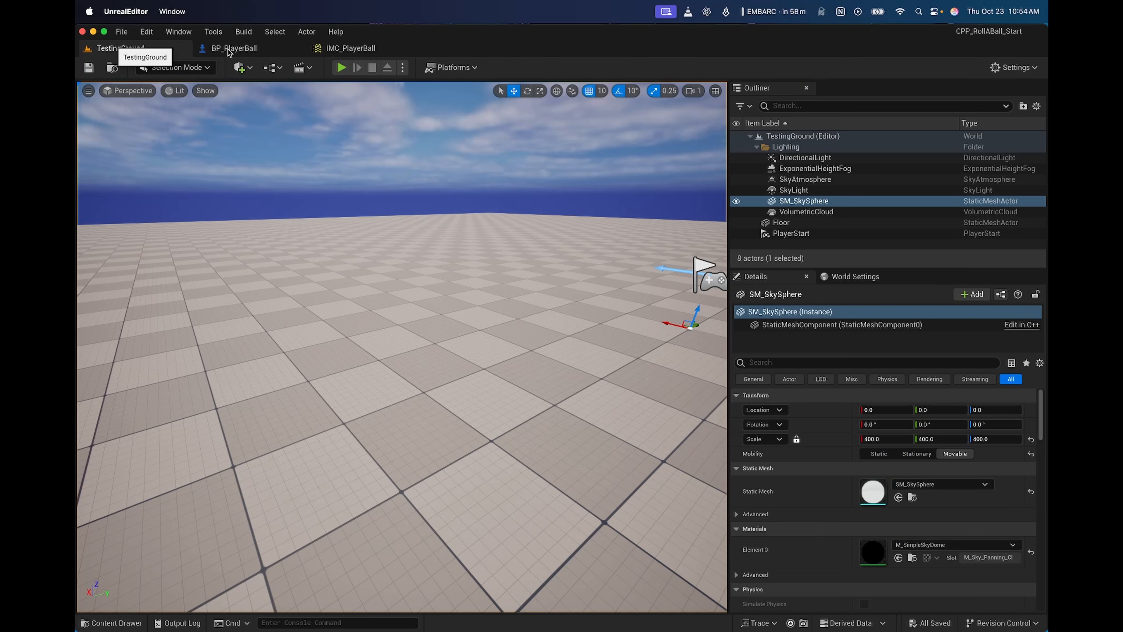
left_click(342, 68)
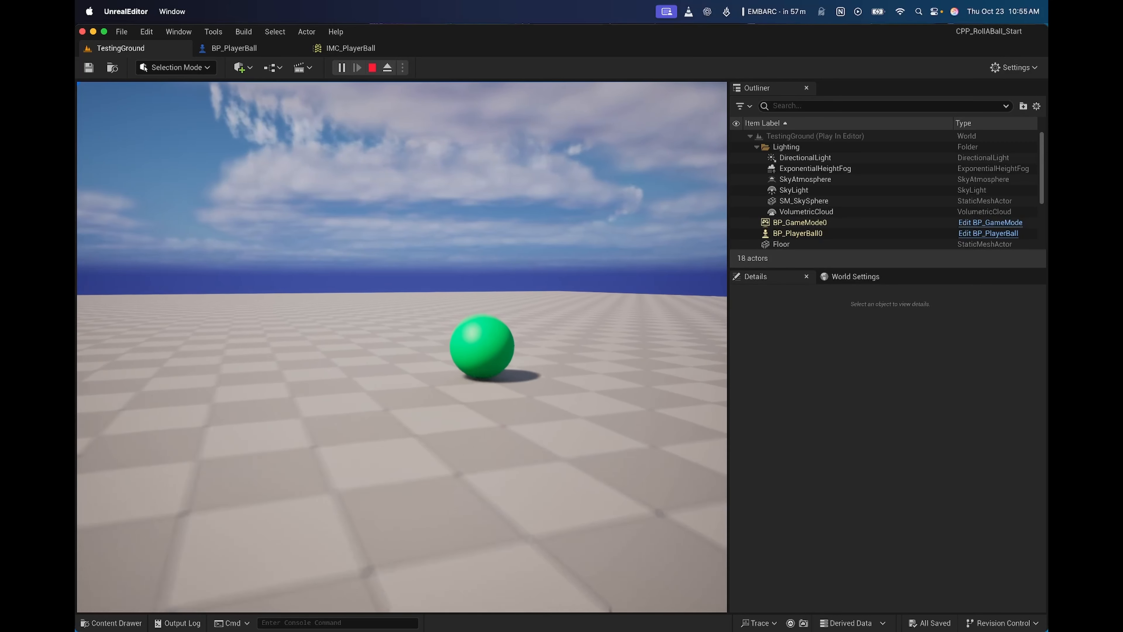
key("Escape")
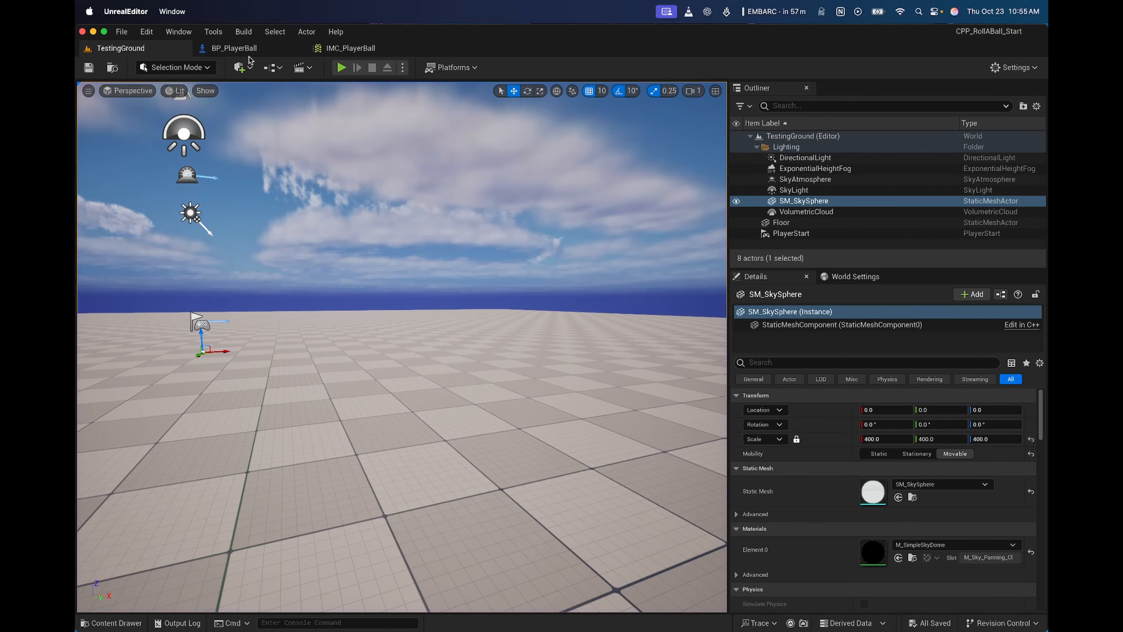
Set the CameraBoom's Camera Rotation Lag Speed to 10 and Camera Lag Speed to 5, and compile and save BP_PlayerBall
left_click(246, 49)
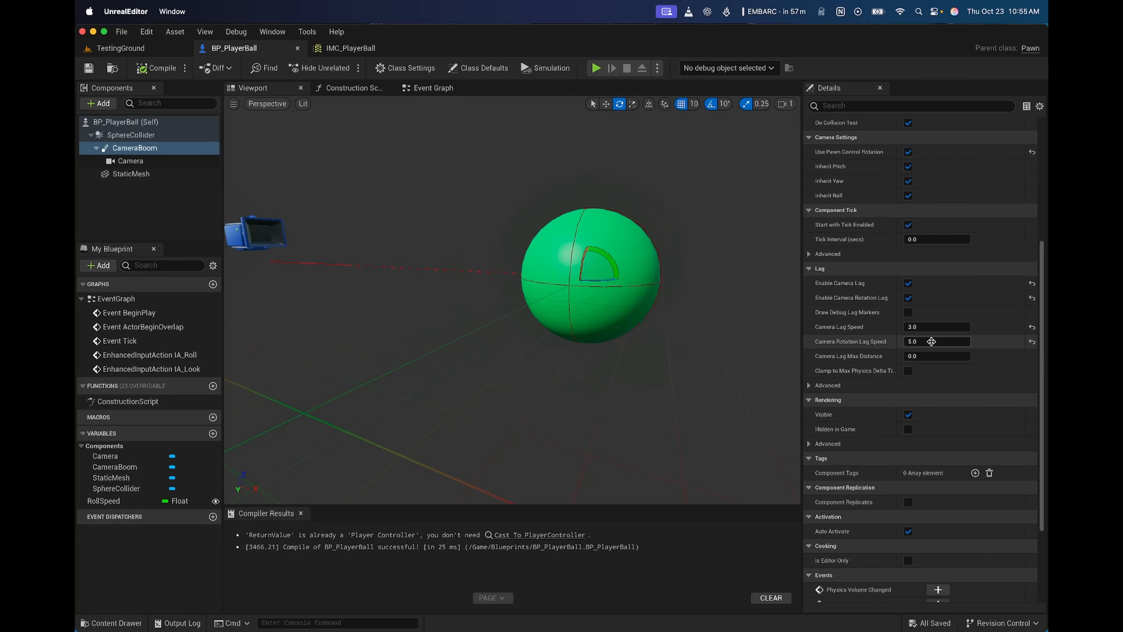
mouse_move(924, 341)
left_mouse_down()
mouse_move(940, 341)
mouse_move(925, 343)
left_mouse_up()
left_click(926, 343)
type("10")
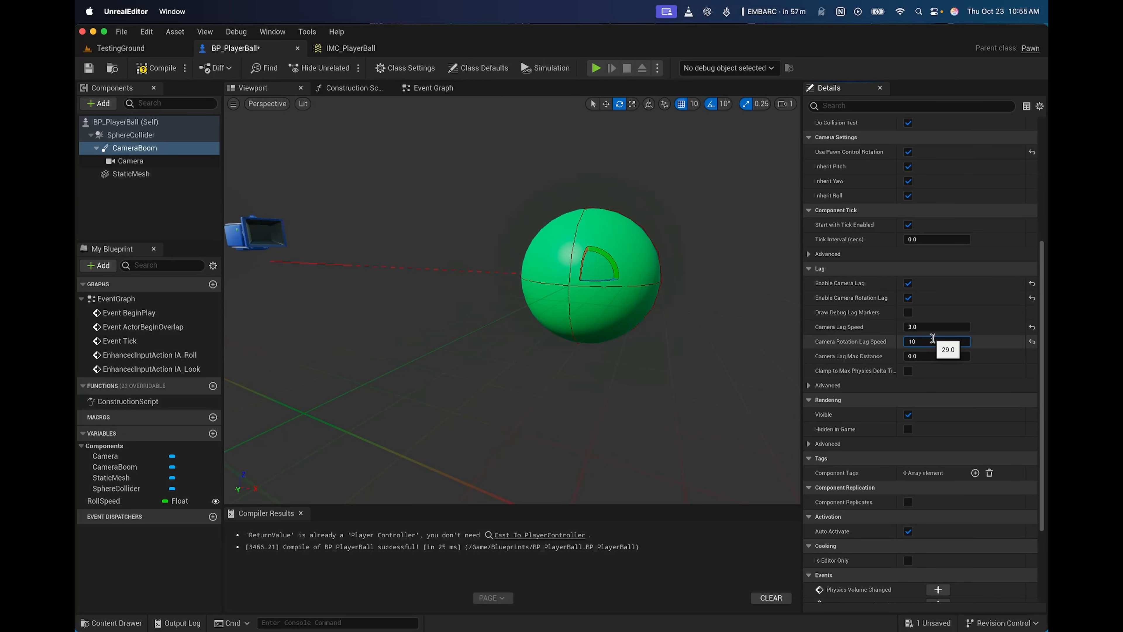
key("Return")
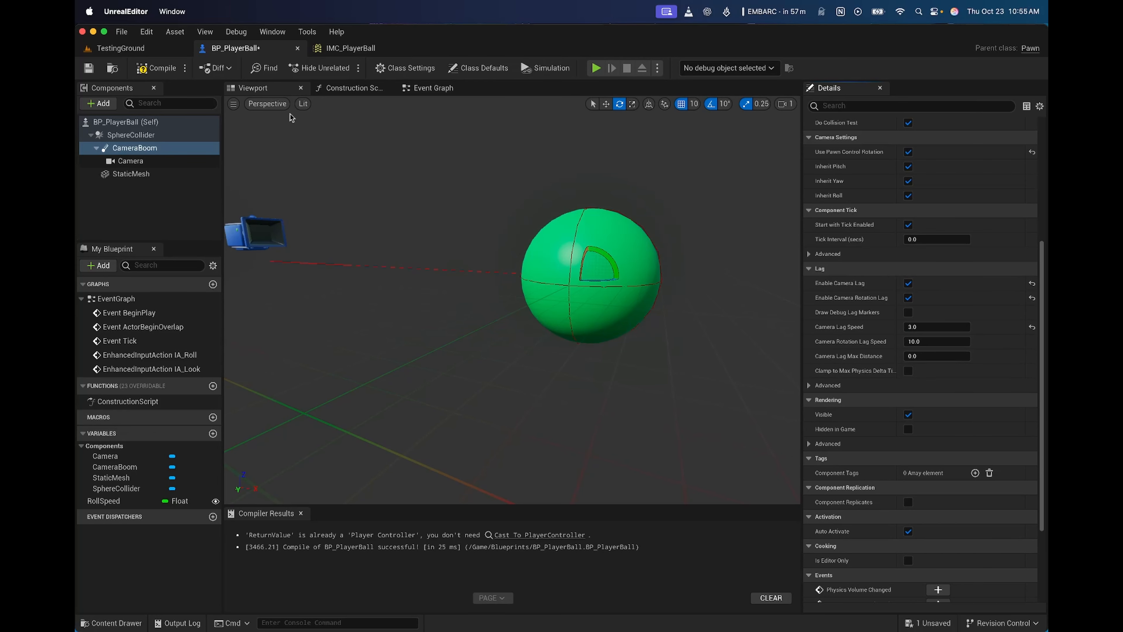
left_click(928, 326)
type("5")
left_click(153, 69)
left_click(88, 69)
Play TestingGround again and roll the ball forward and sideways to check the adjusted camera lag
left_click(115, 49)
left_click(341, 67)
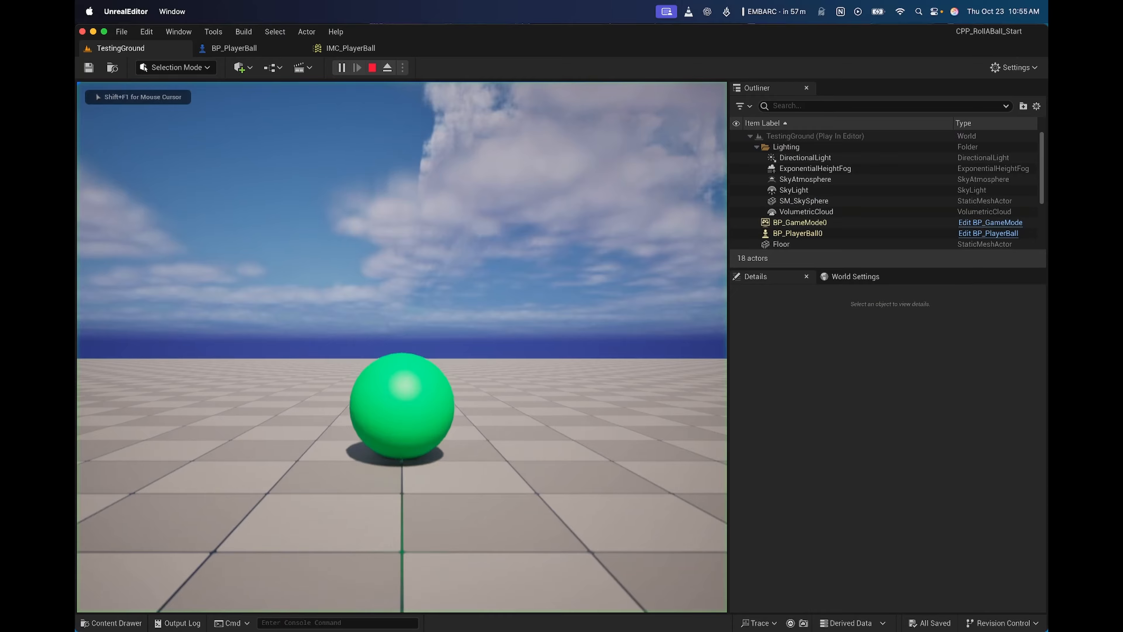
key("w")
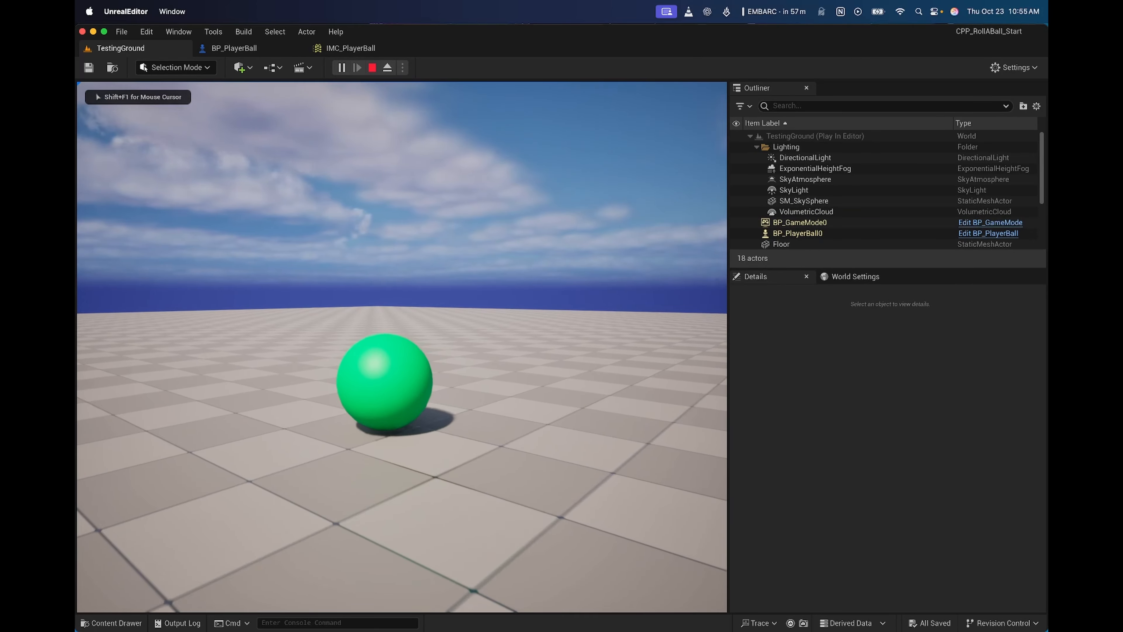
key("a")
key("d")
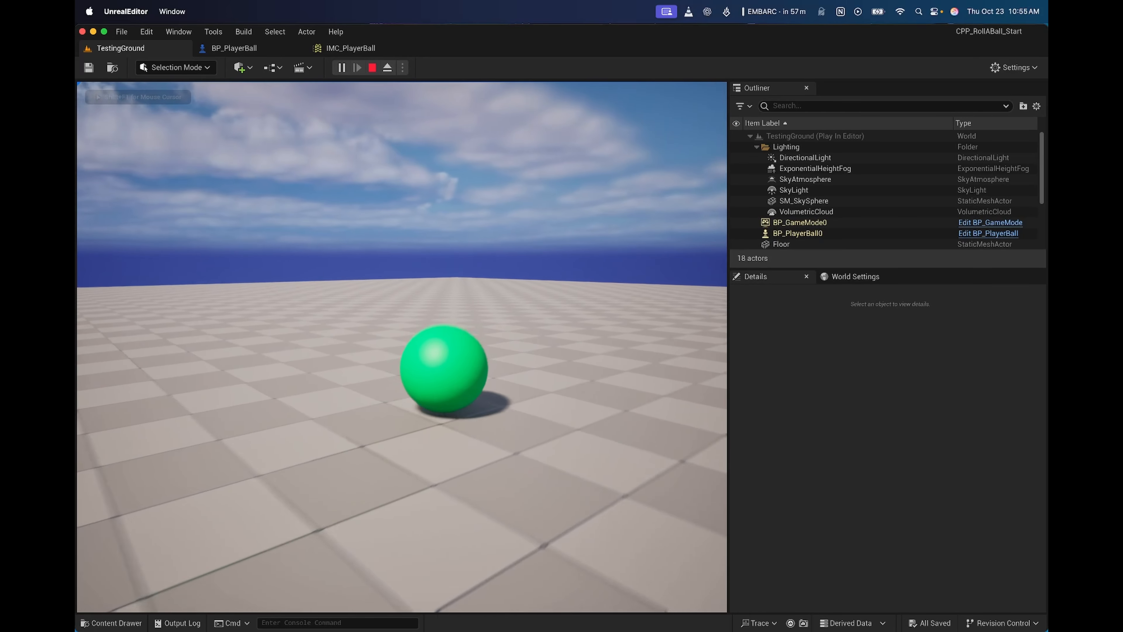